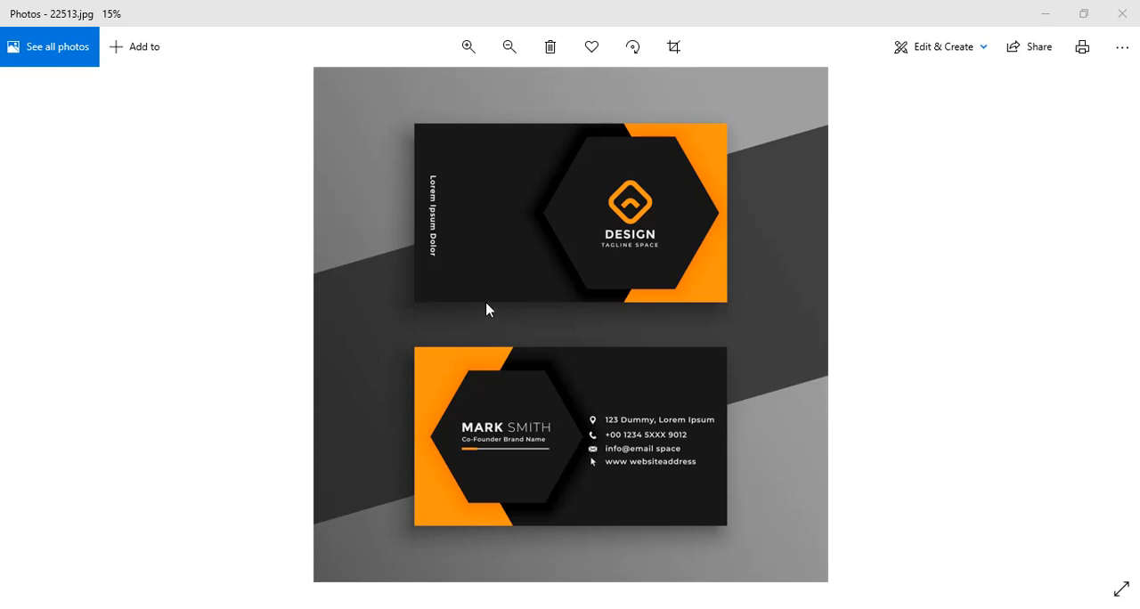
- Examine the black and orange business card reference image 22513.jpg up close
scroll(486, 309, up, 1)
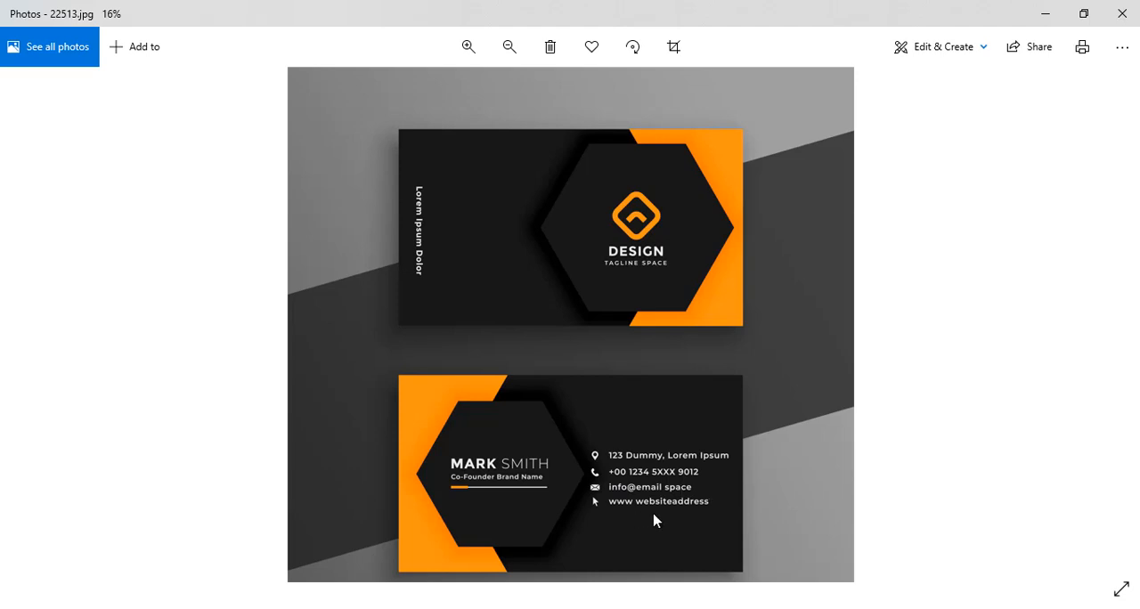
scroll(628, 495, up, 2)
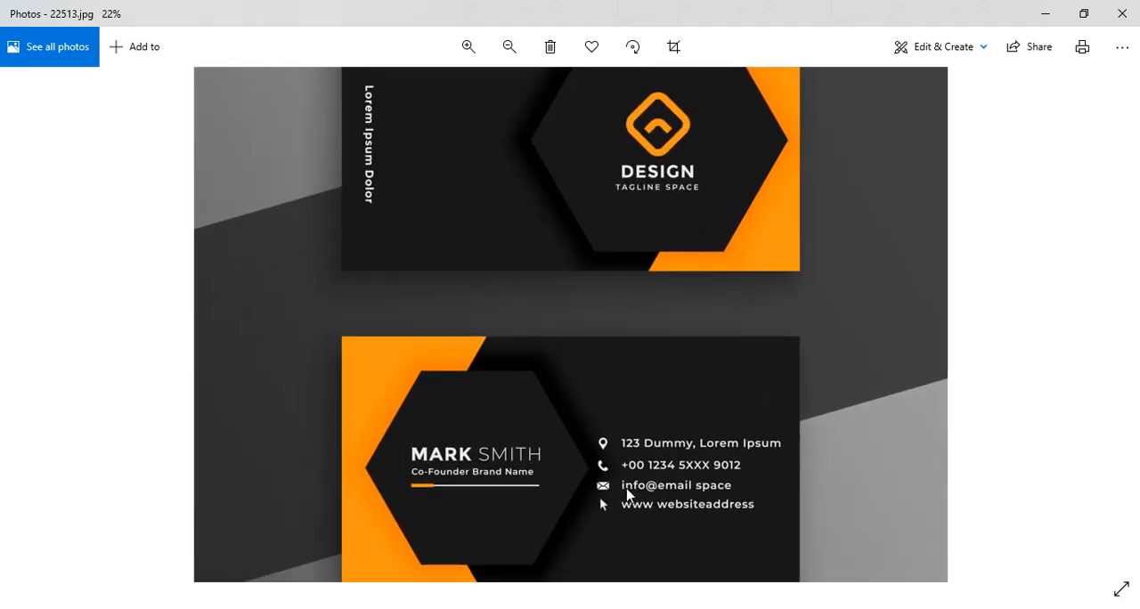
scroll(626, 492, down, 2)
scroll(626, 490, down, 1)
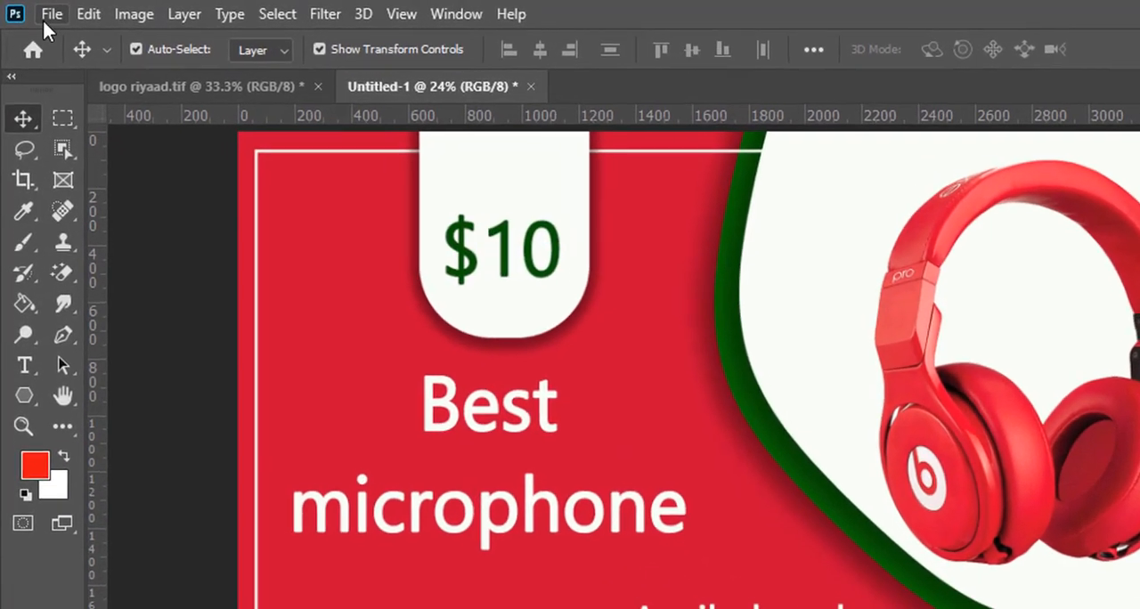
- In Photoshop, create a new document using the International Paper document type at A4 size, 210 x 297 mm
click(40, 10)
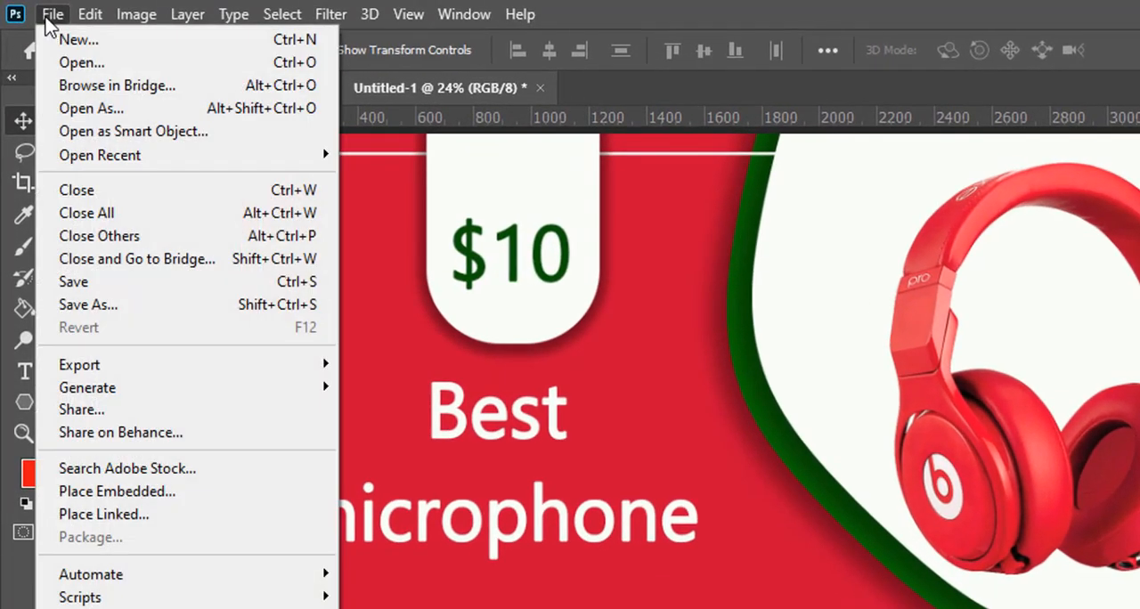
click(125, 41)
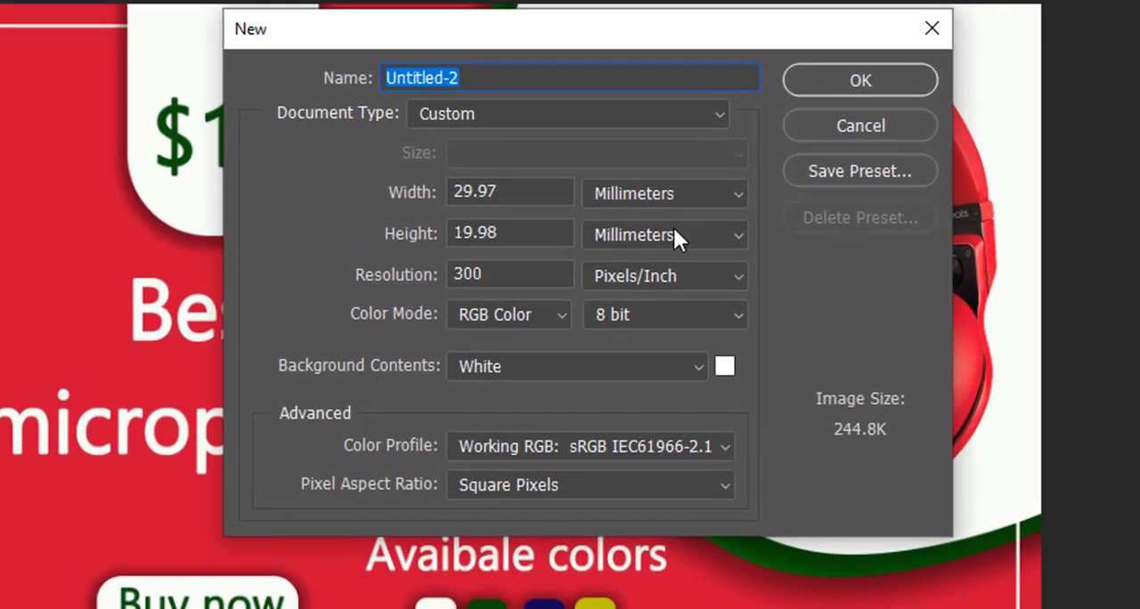
click(638, 212)
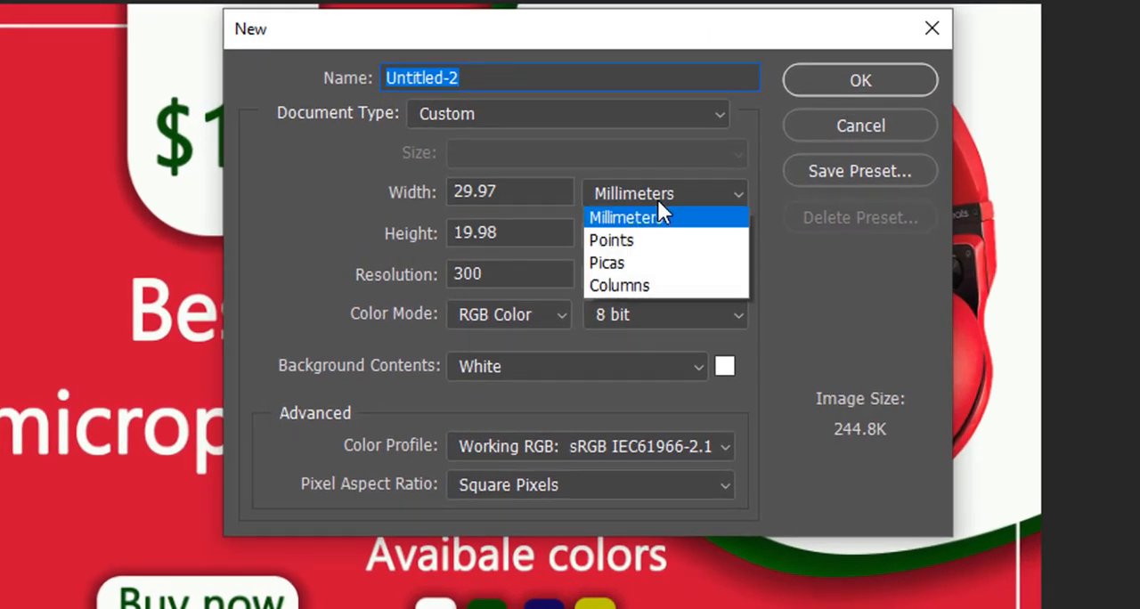
click(653, 114)
click(653, 114)
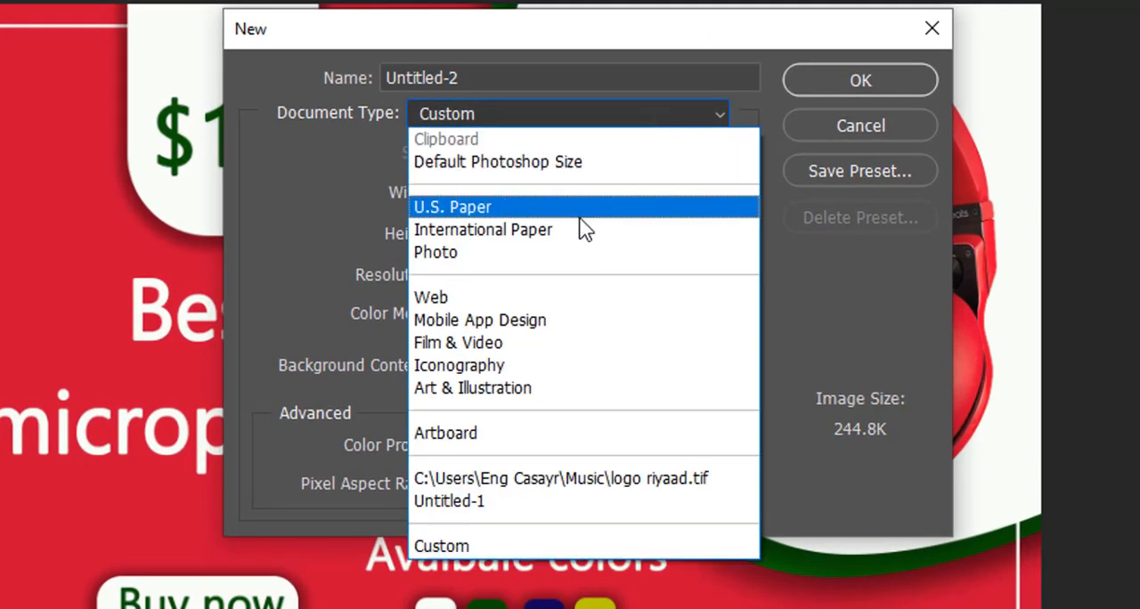
click(581, 232)
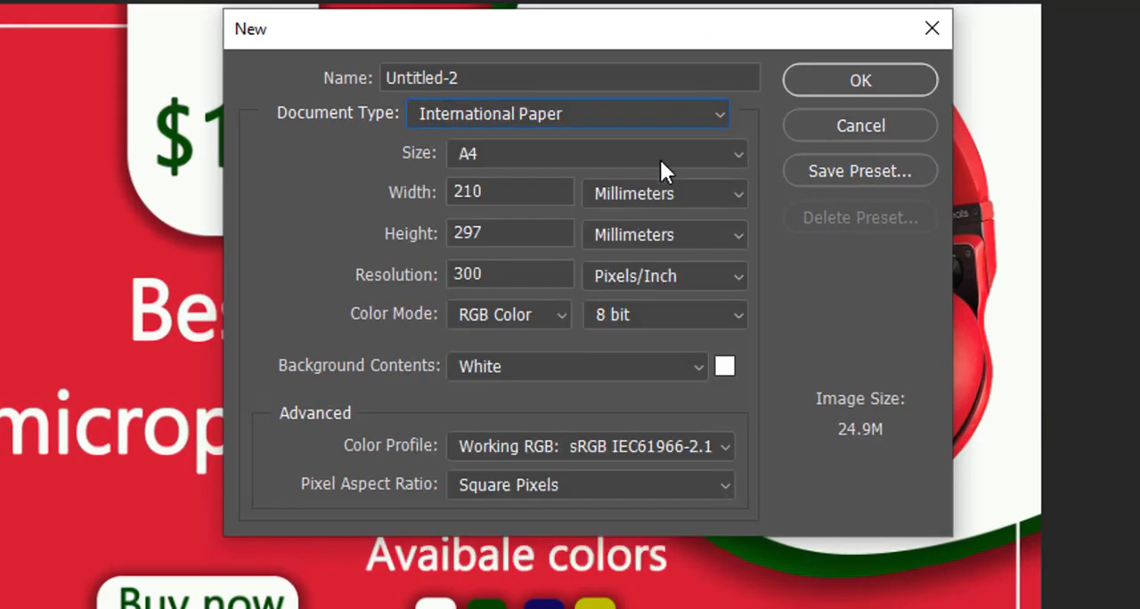
click(827, 80)
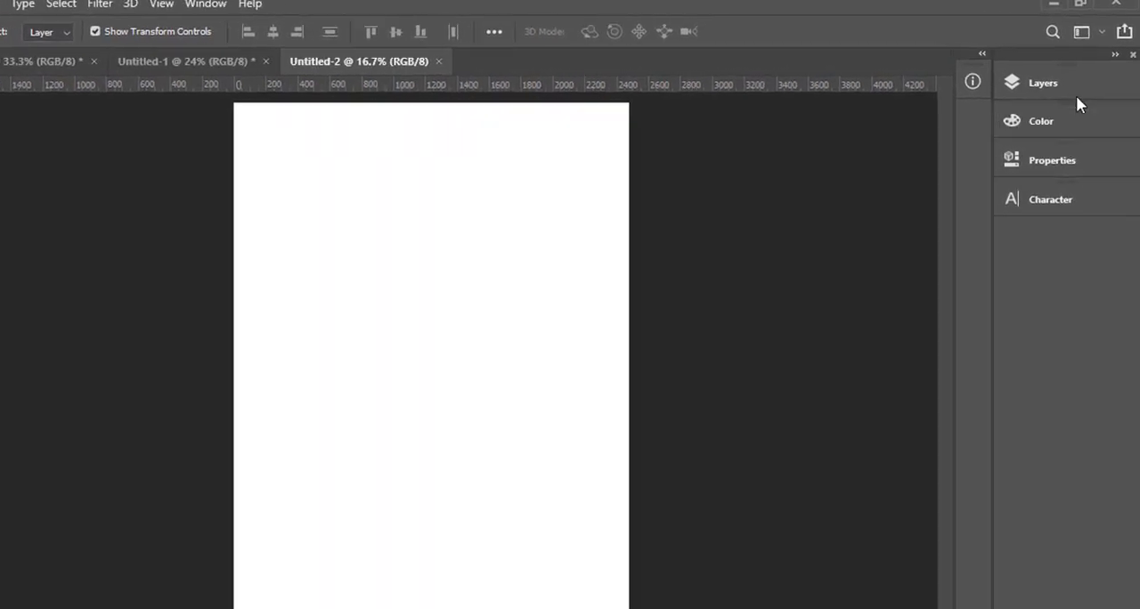
- Unlock the background layer and crop the page to a landscape business card of about 1342 x 870 px
click(1052, 109)
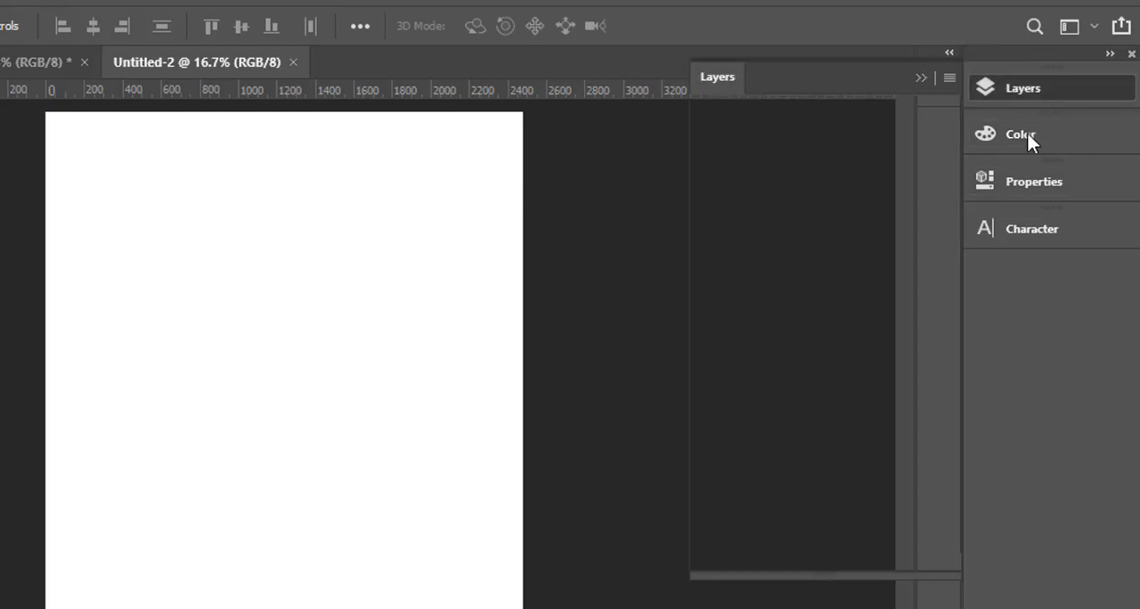
click(919, 226)
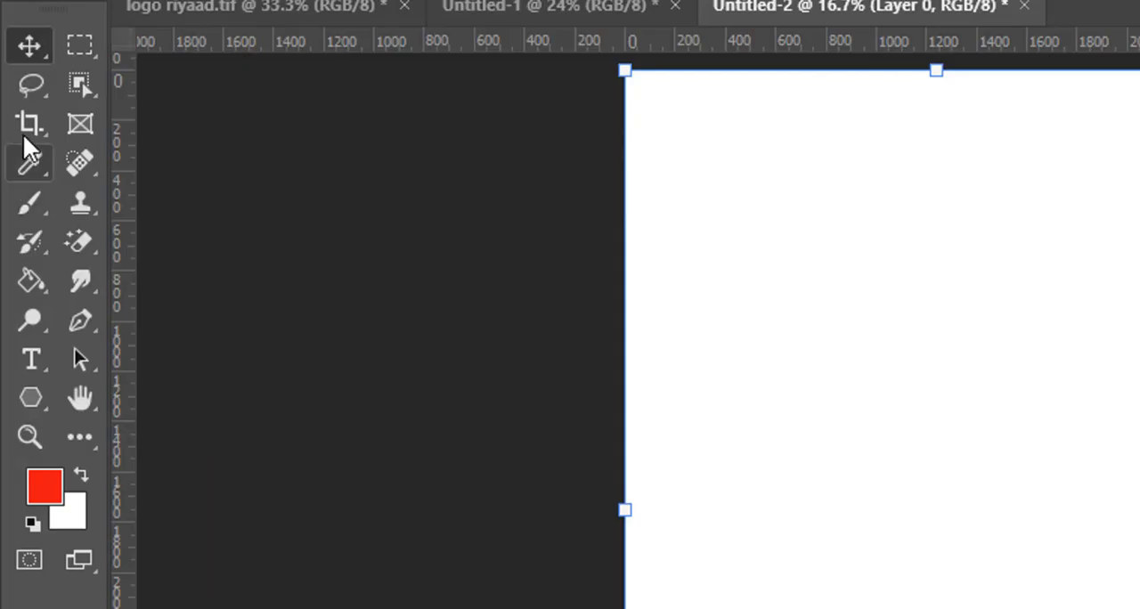
click(26, 124)
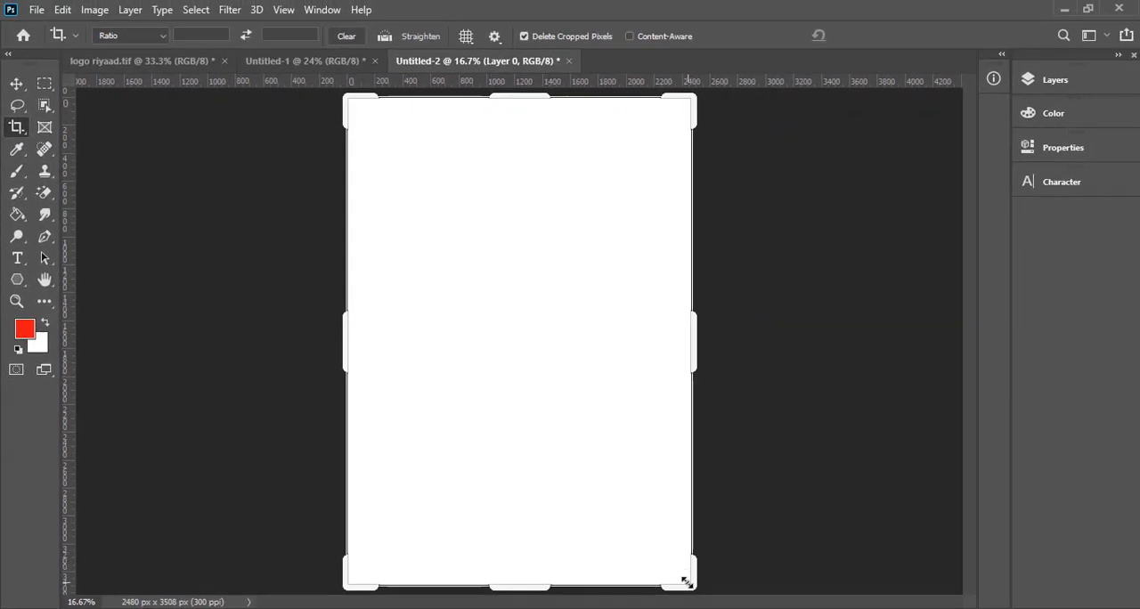
drag(521, 586, 496, 406)
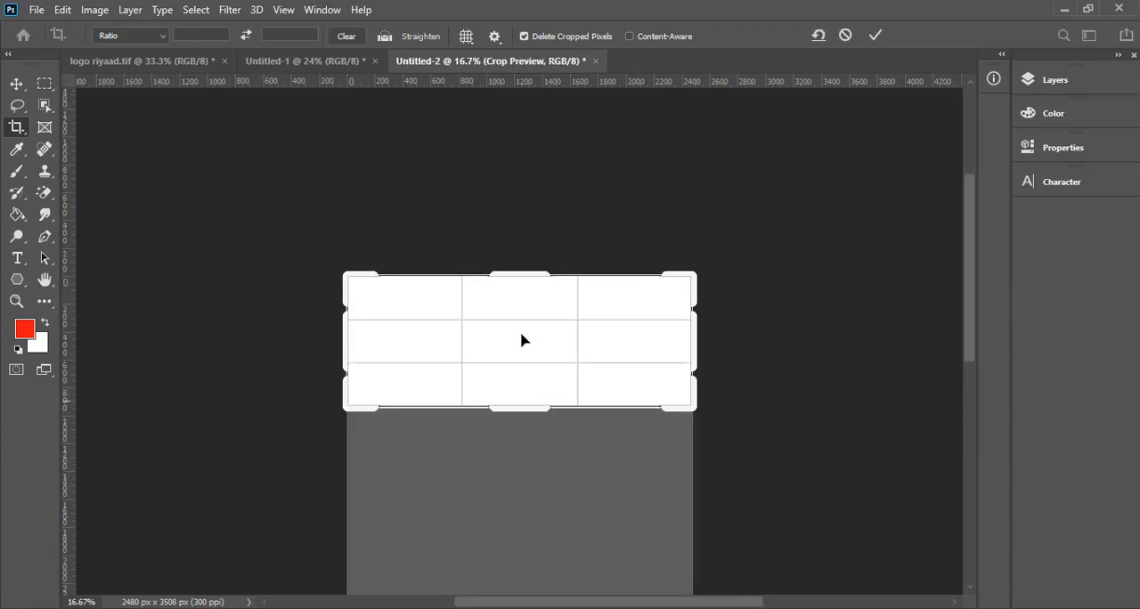
drag(689, 343, 608, 349)
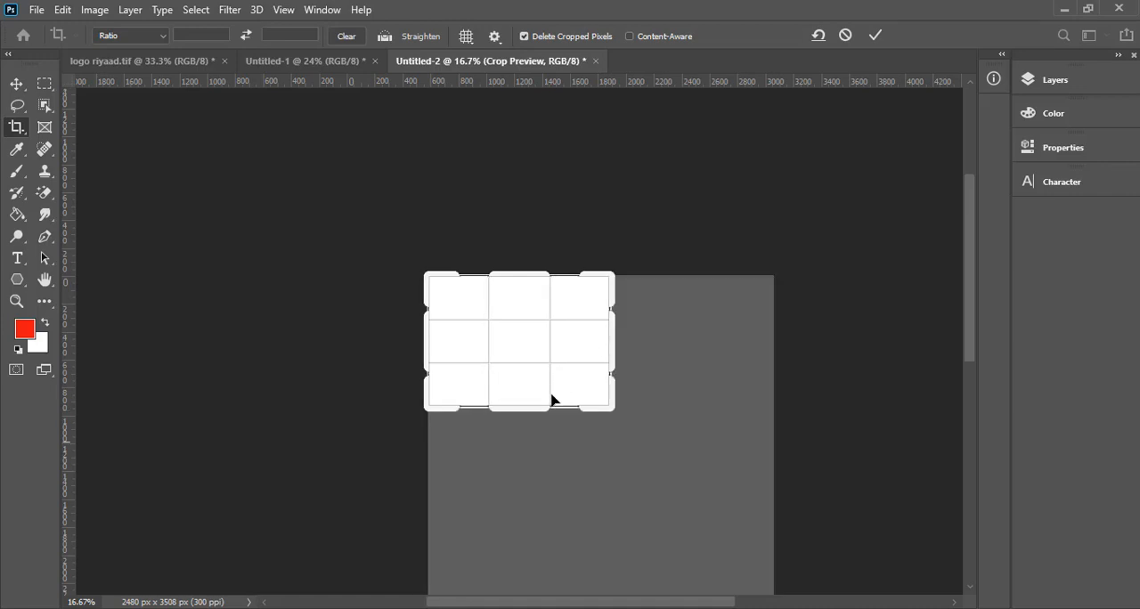
drag(529, 411, 530, 405)
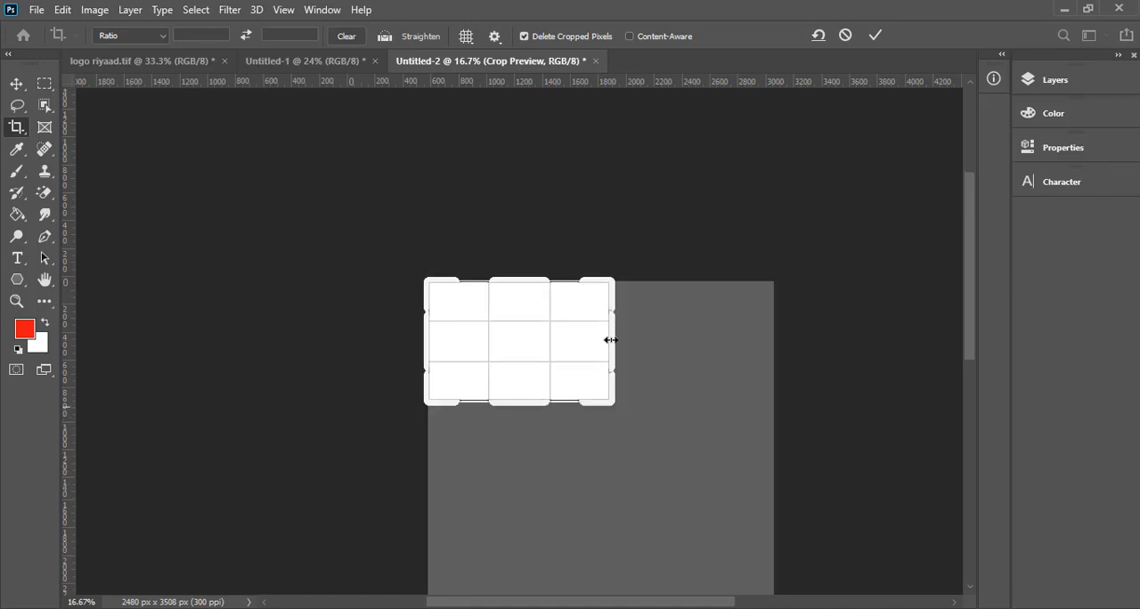
drag(608, 339, 614, 340)
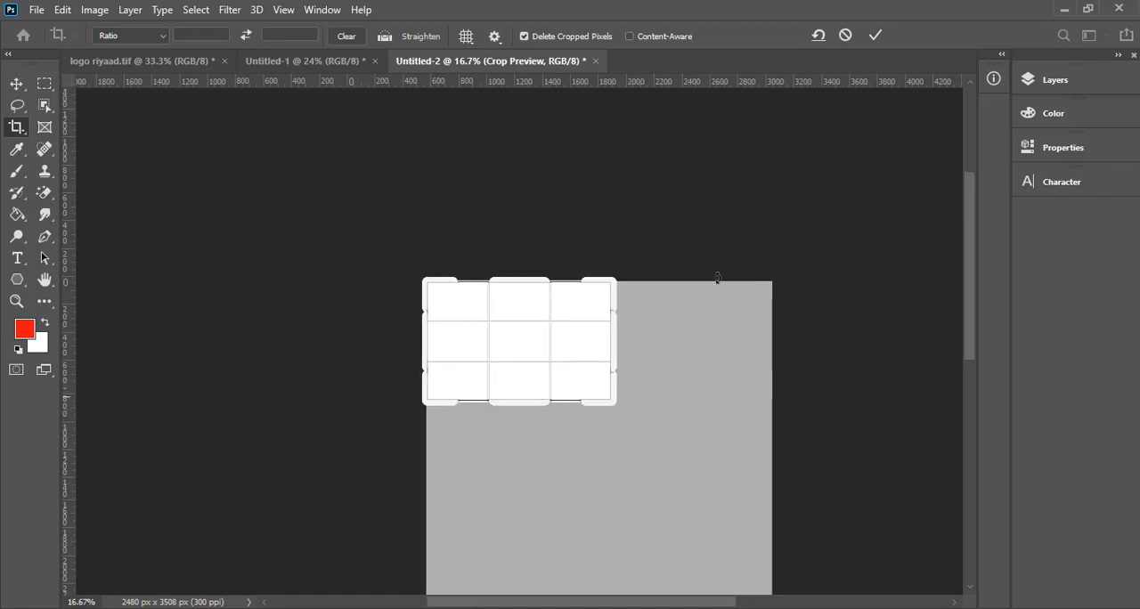
scroll(708, 241, down, 5)
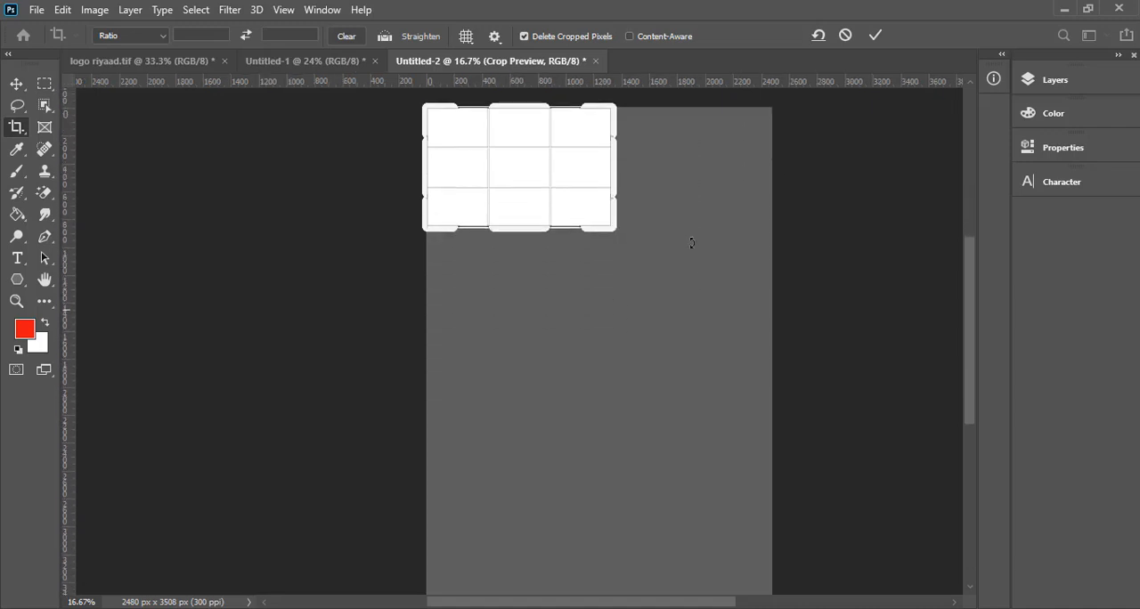
scroll(641, 247, up, 2)
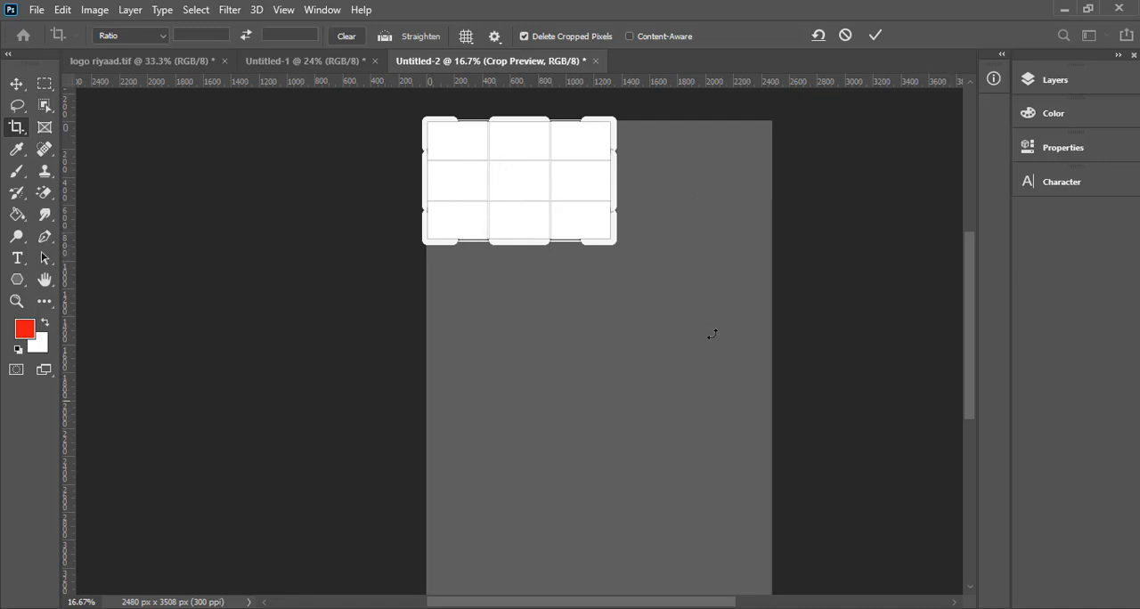
scroll(642, 379, down, 3)
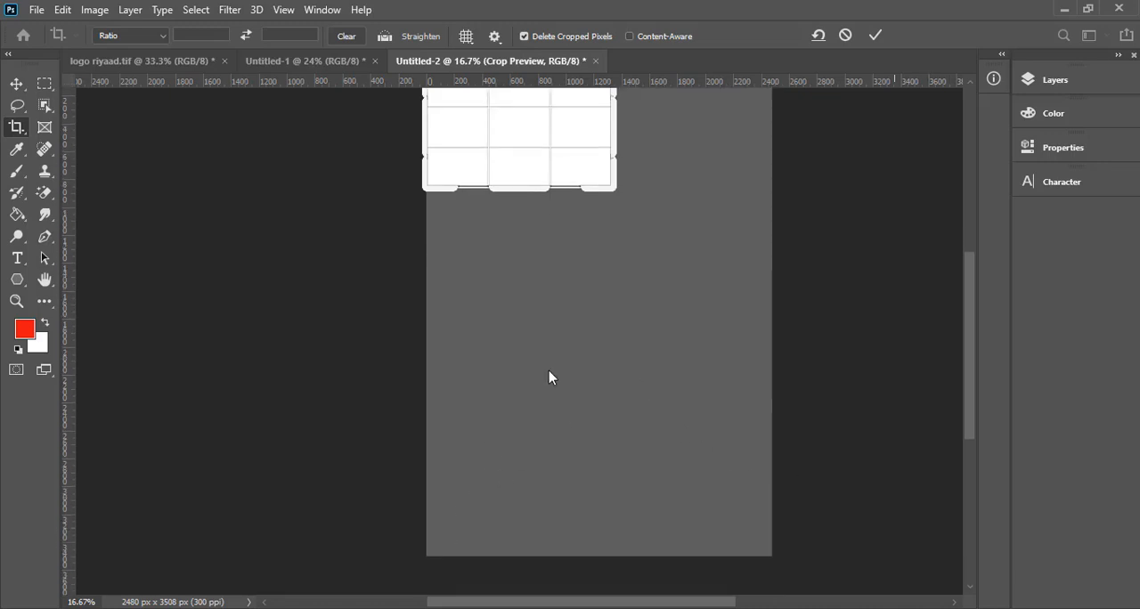
scroll(611, 316, up, 2)
click(877, 36)
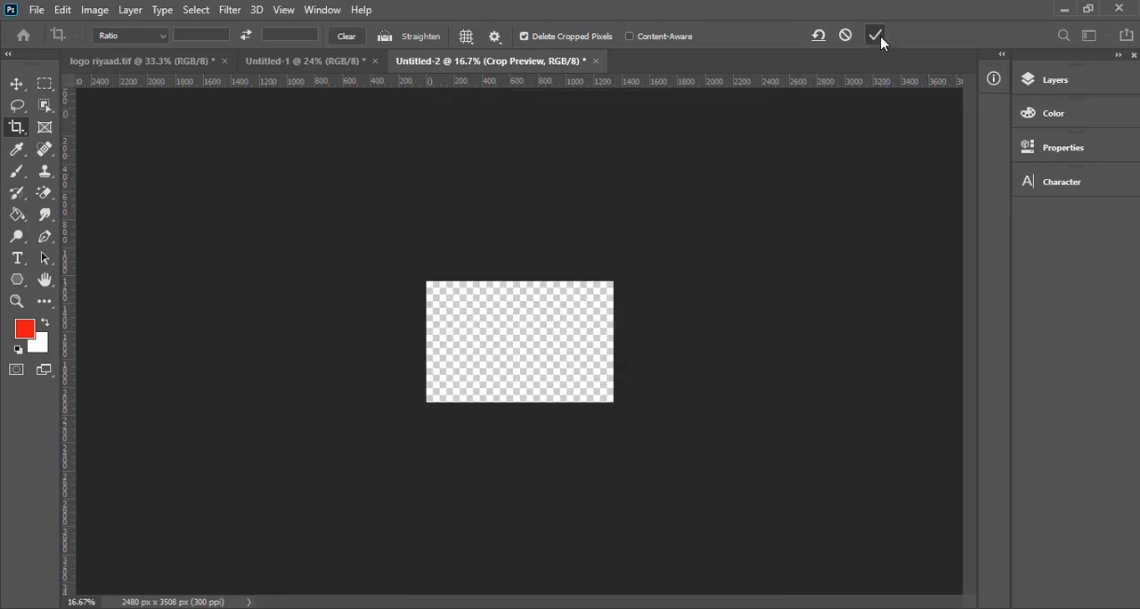
- Check the business card reference image 22513.jpg in Photos, and return to the blank card in Photoshop with the Move tool
key(ctrl+plus)
key(ctrl+plus)
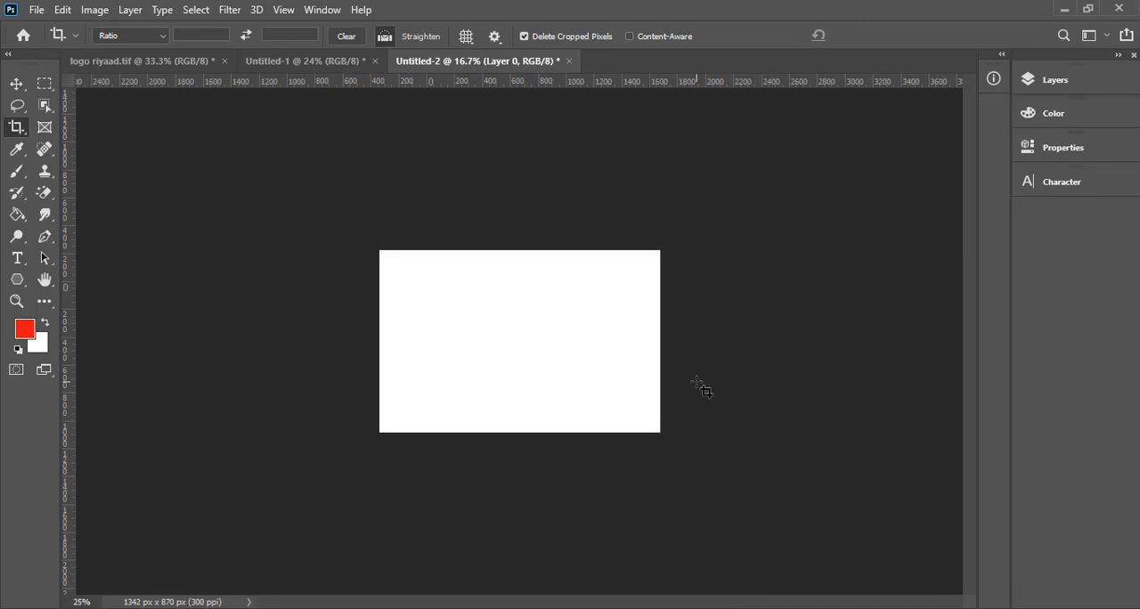
key(ctrl+plus)
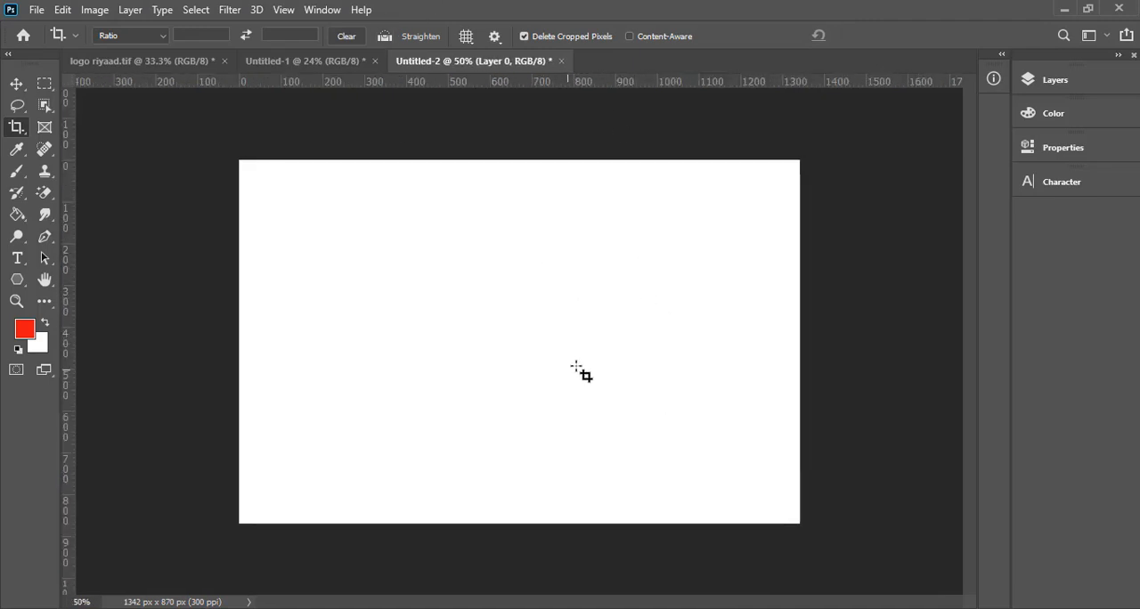
mouse_move(863, 608)
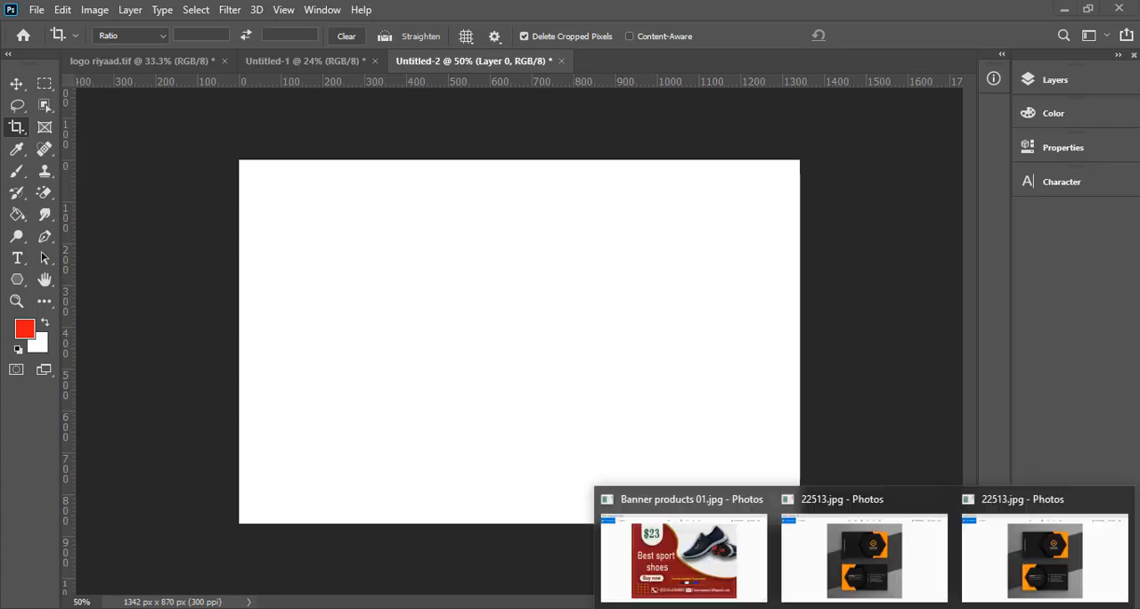
click(907, 570)
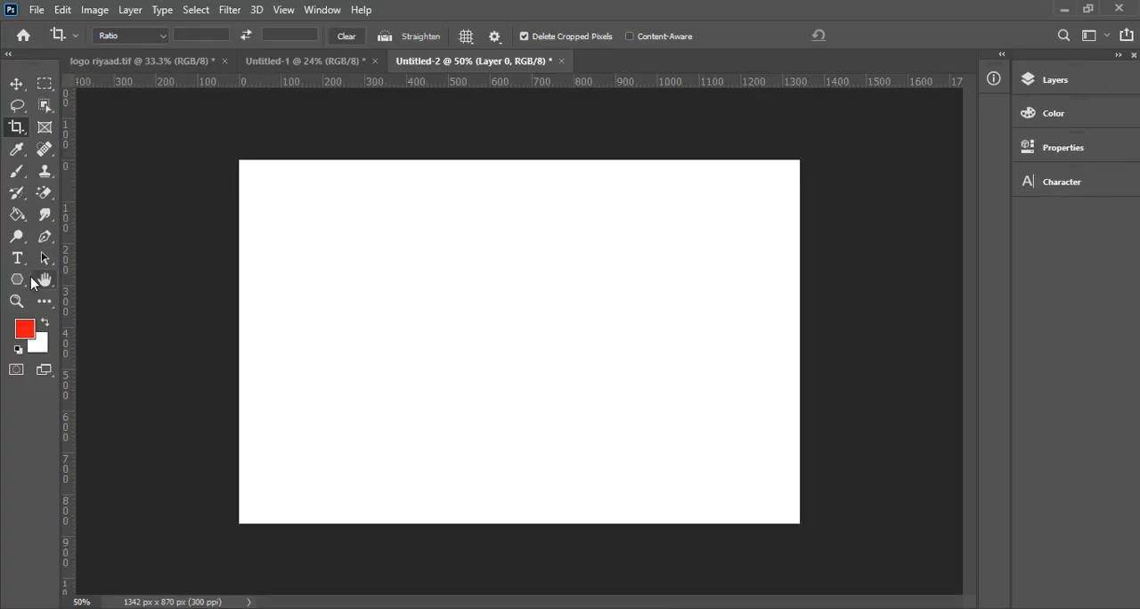
click(302, 259)
click(18, 83)
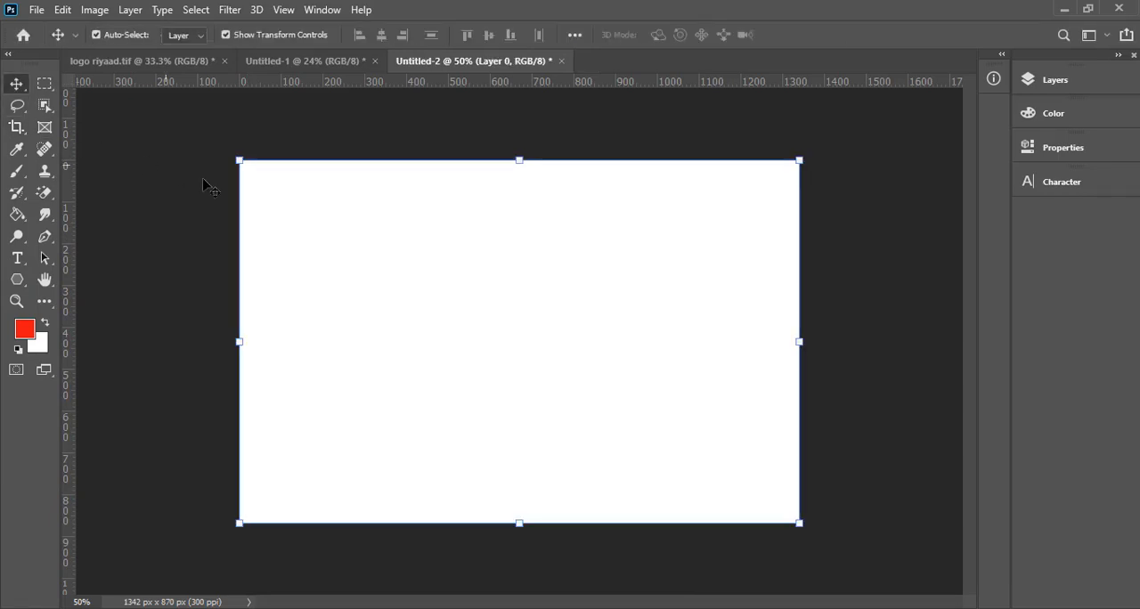
- Add a Color Overlay effect to Layer 0 and open its overlay color for editing
click(1055, 80)
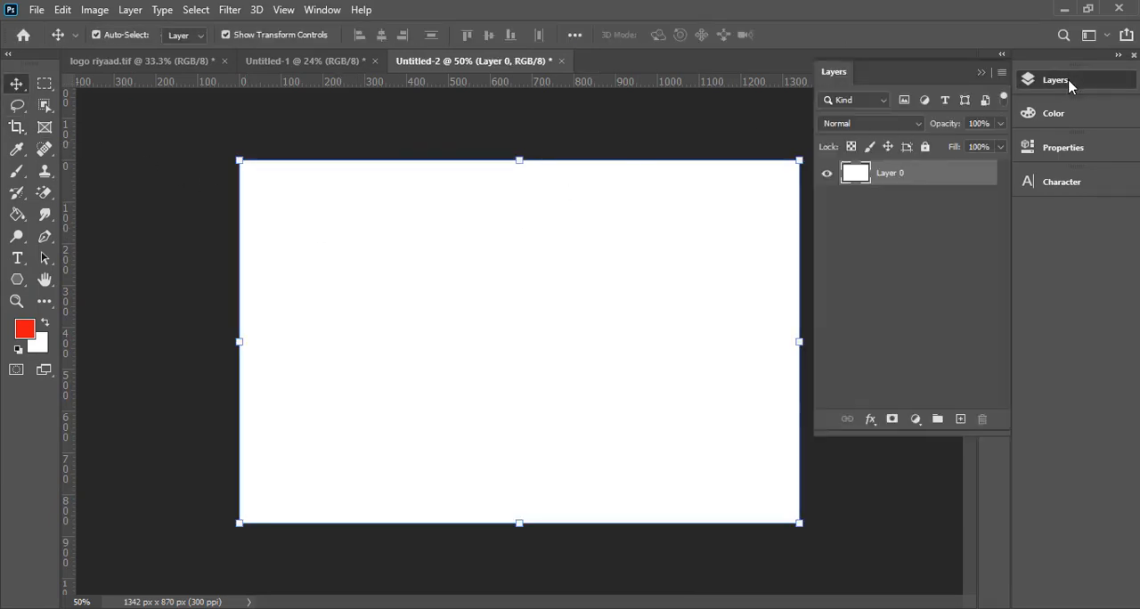
click(545, 301)
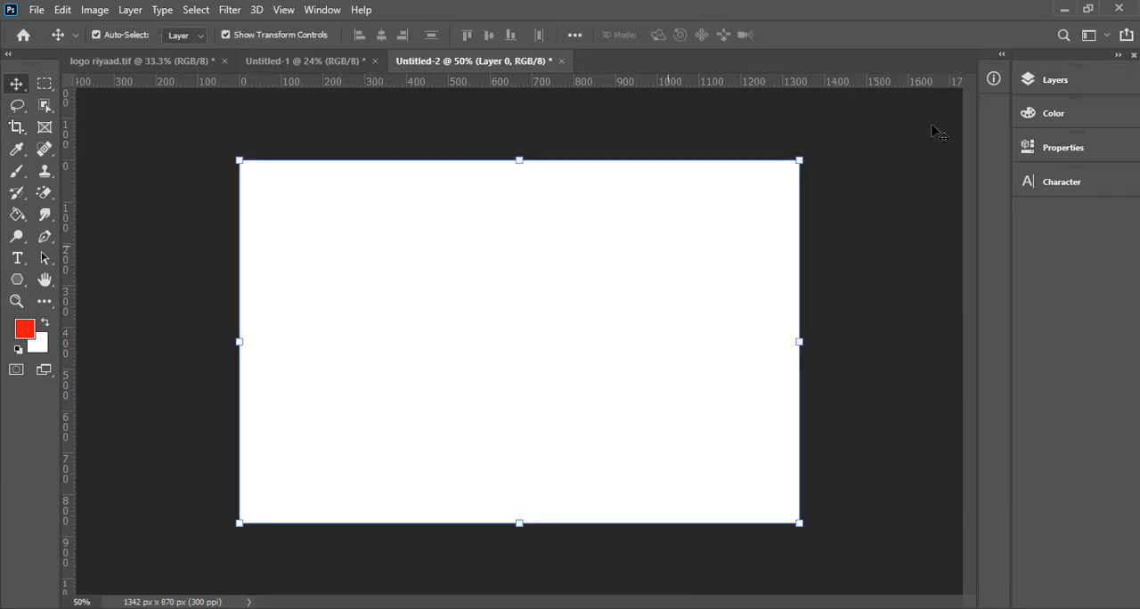
click(1079, 82)
click(870, 419)
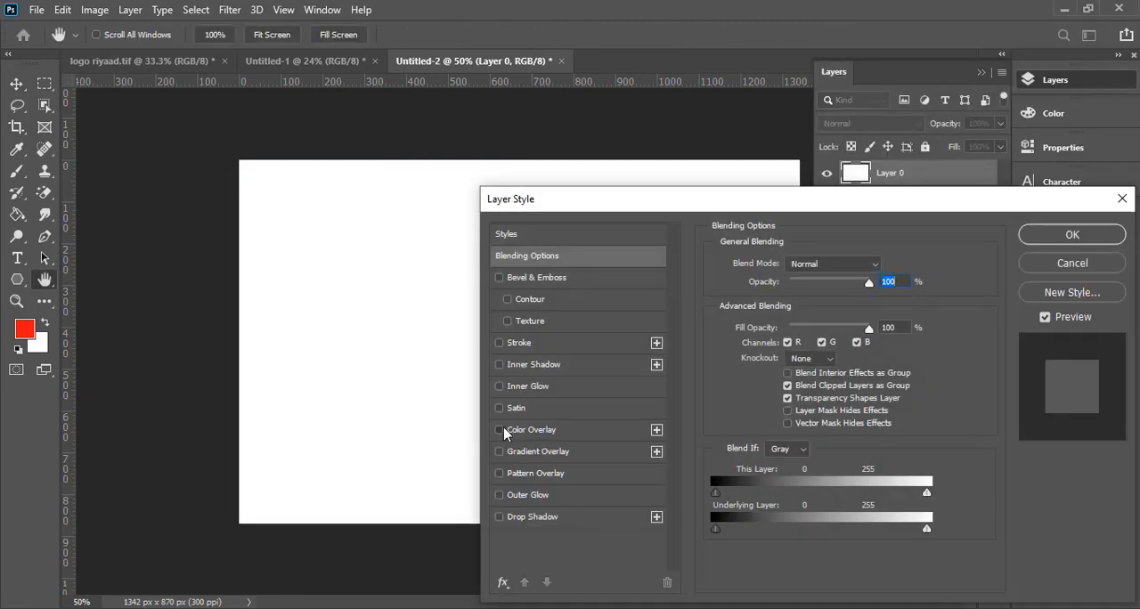
click(502, 431)
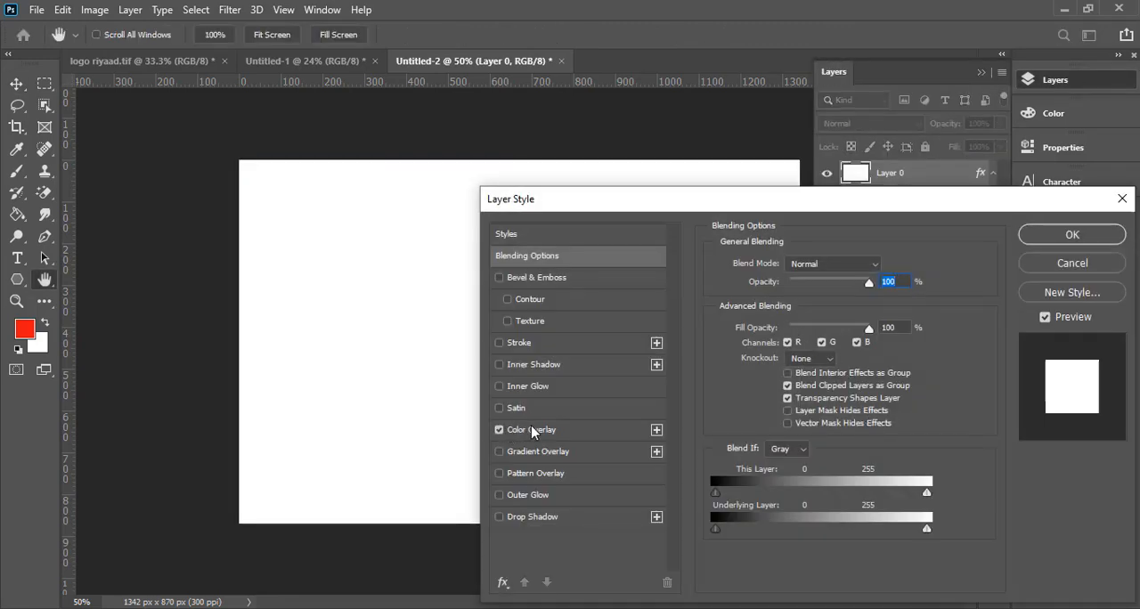
click(608, 431)
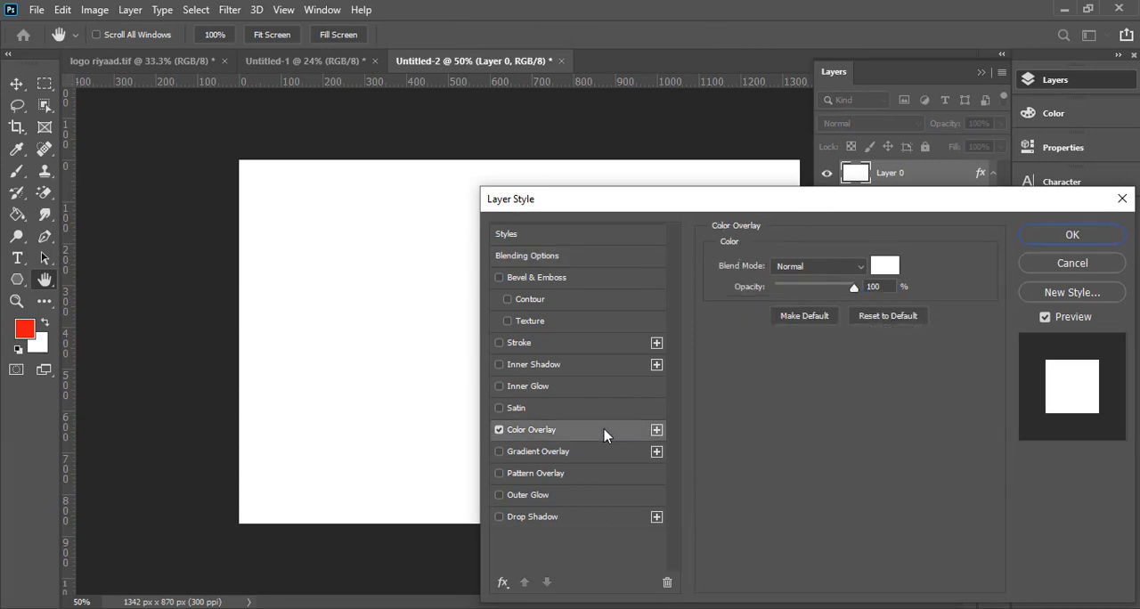
click(884, 265)
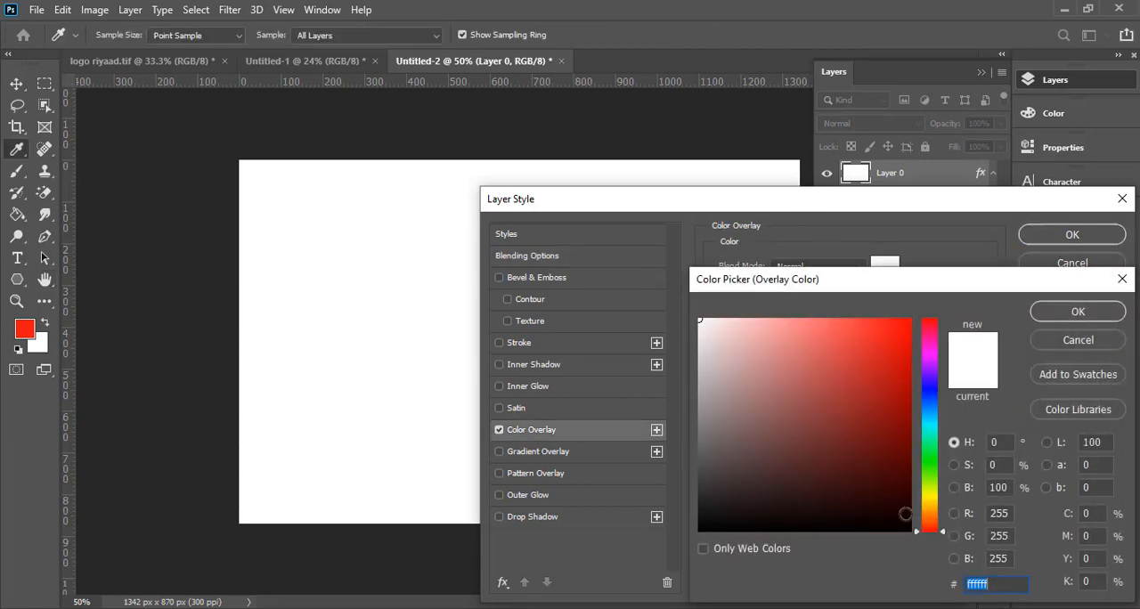
- Check the orange of the business card reference image 22513.jpg in Photos, and return to the overlay color choice in Photoshop
click(880, 607)
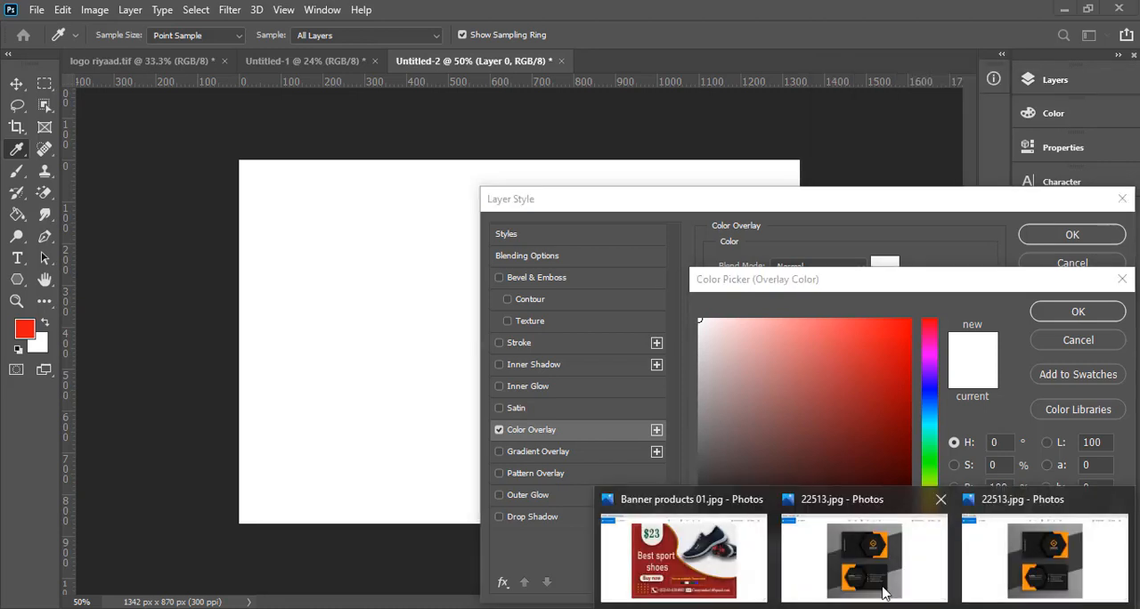
click(903, 559)
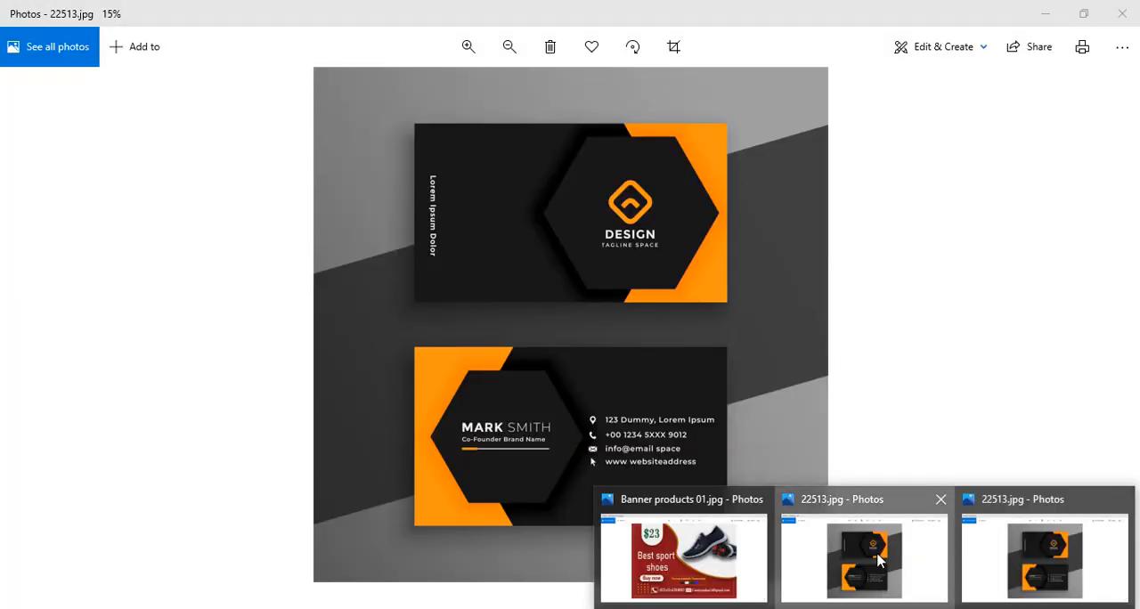
click(862, 538)
key(alt+Tab)
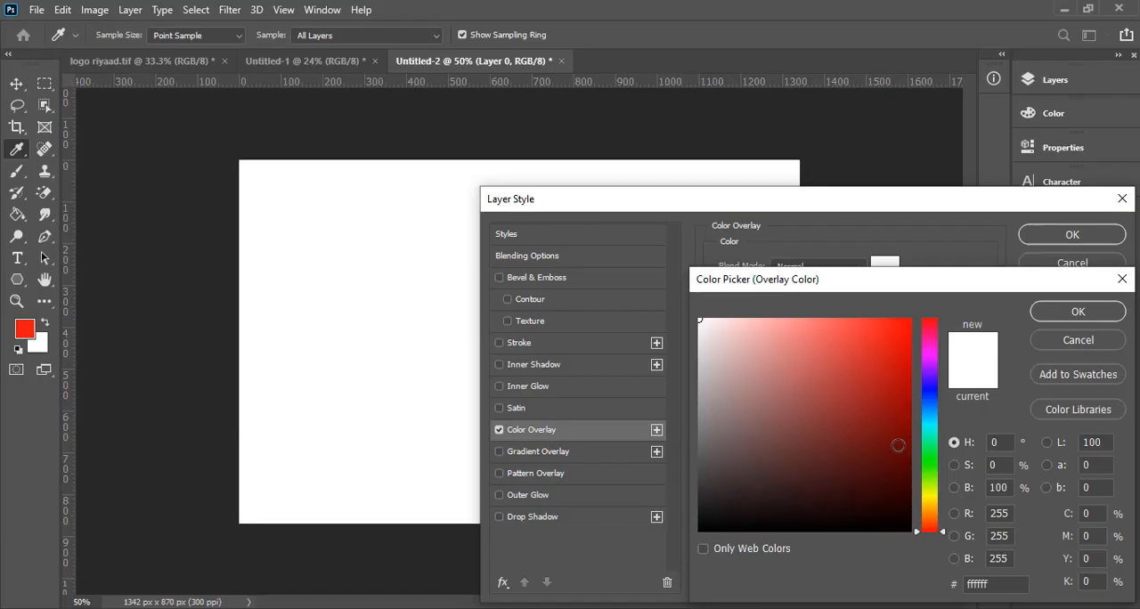
- Set Layer 0's overlay color to orange e5960d, apply the Color Overlay effect, and deselect the layer
click(932, 507)
drag(908, 419, 902, 384)
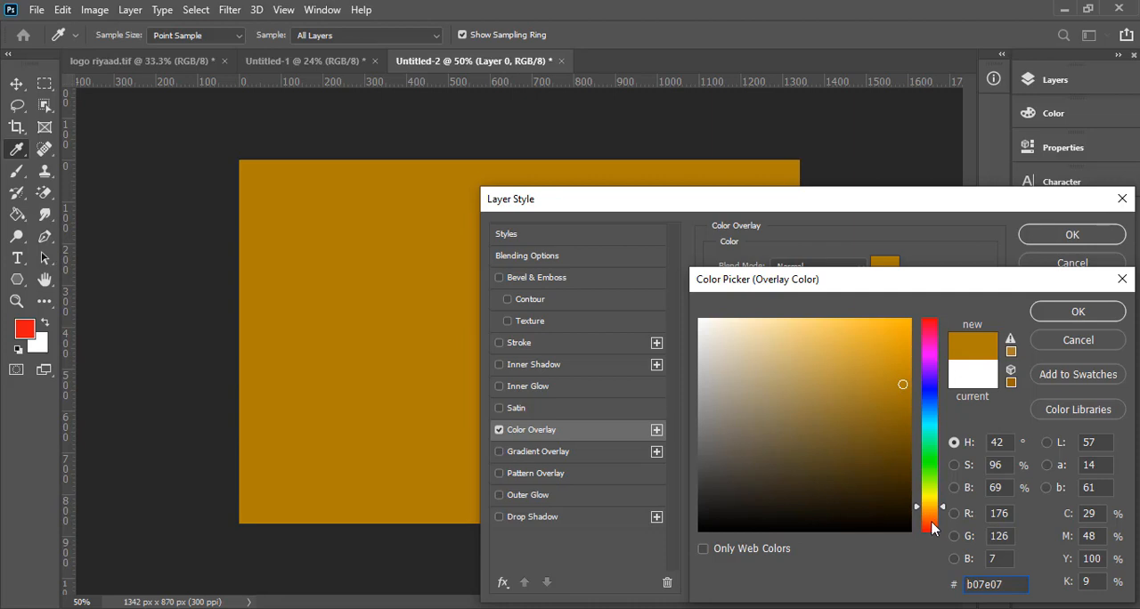
click(930, 510)
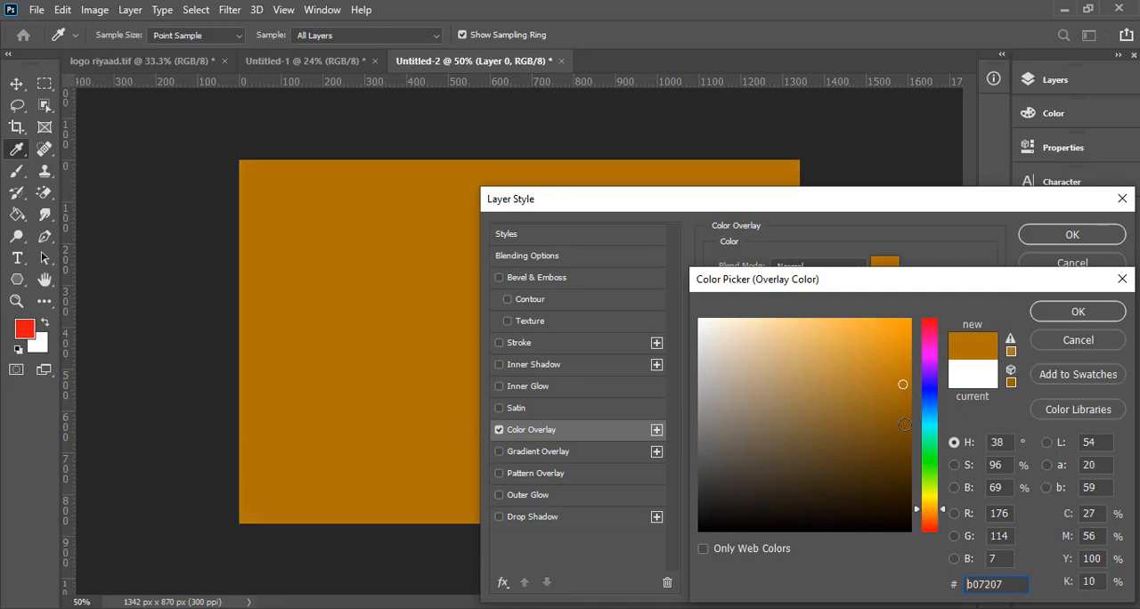
drag(900, 378, 900, 340)
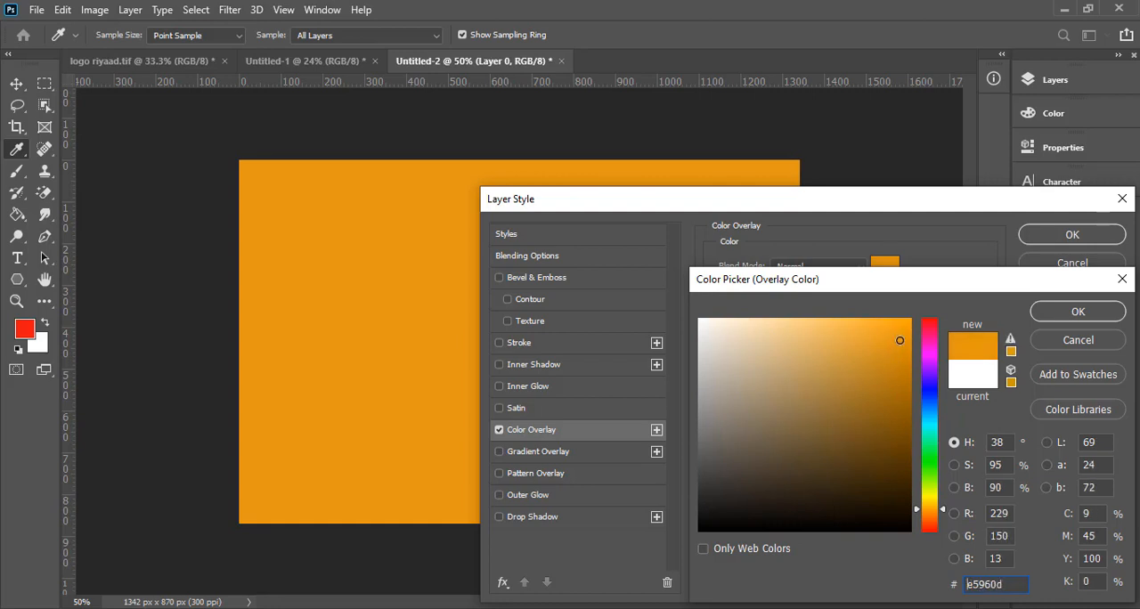
click(1083, 313)
key(Return)
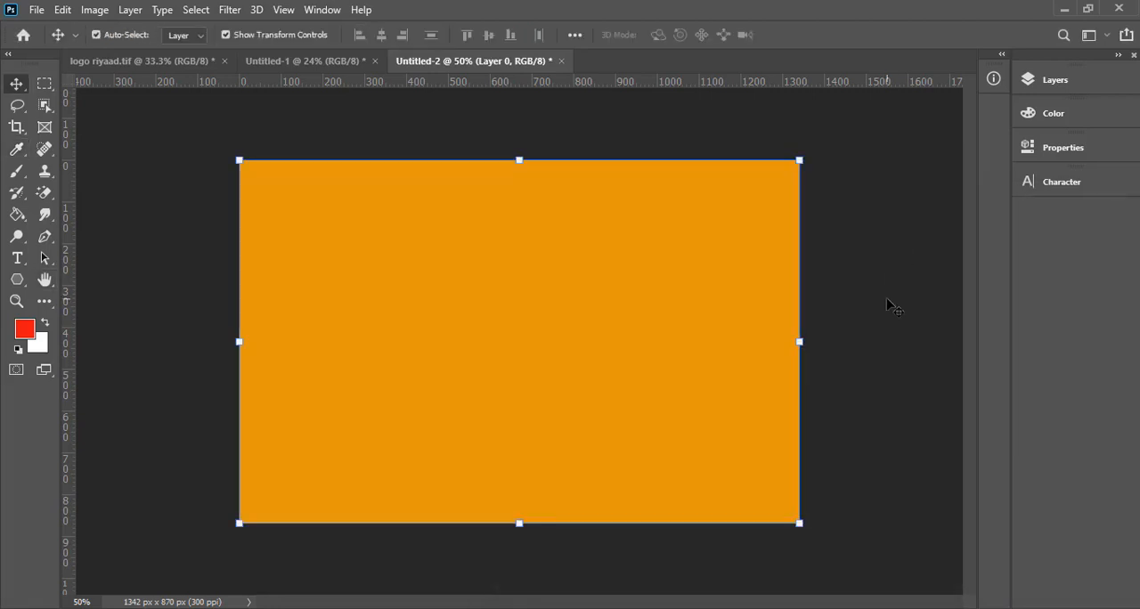
click(888, 307)
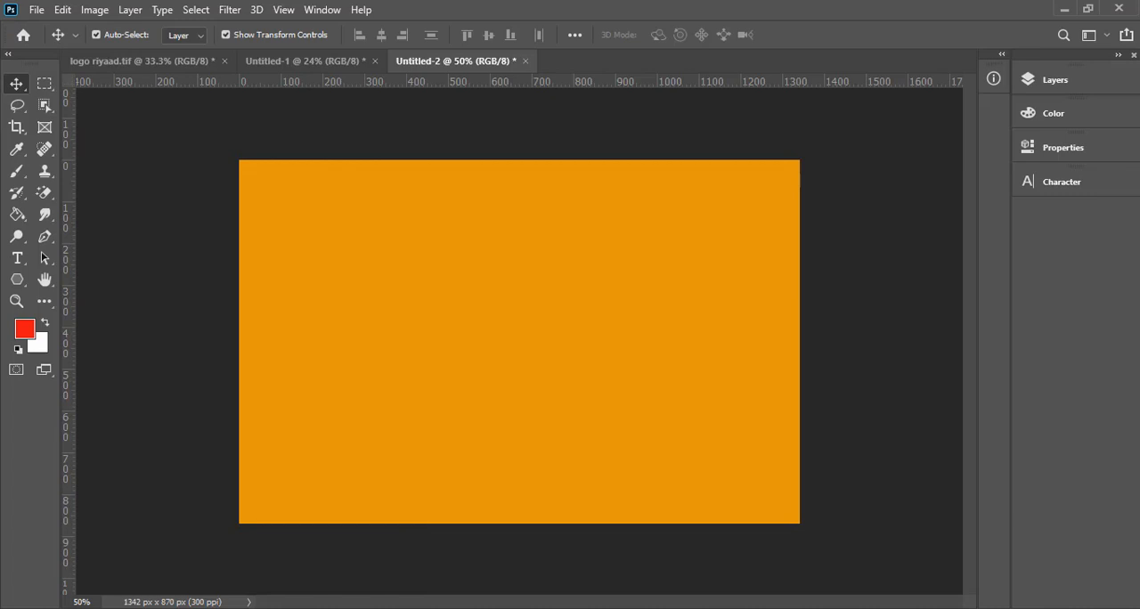
- In Photos, examine the upper card's dark panel and hexagon in 22513.jpg up close, and return to Photoshop
click(905, 571)
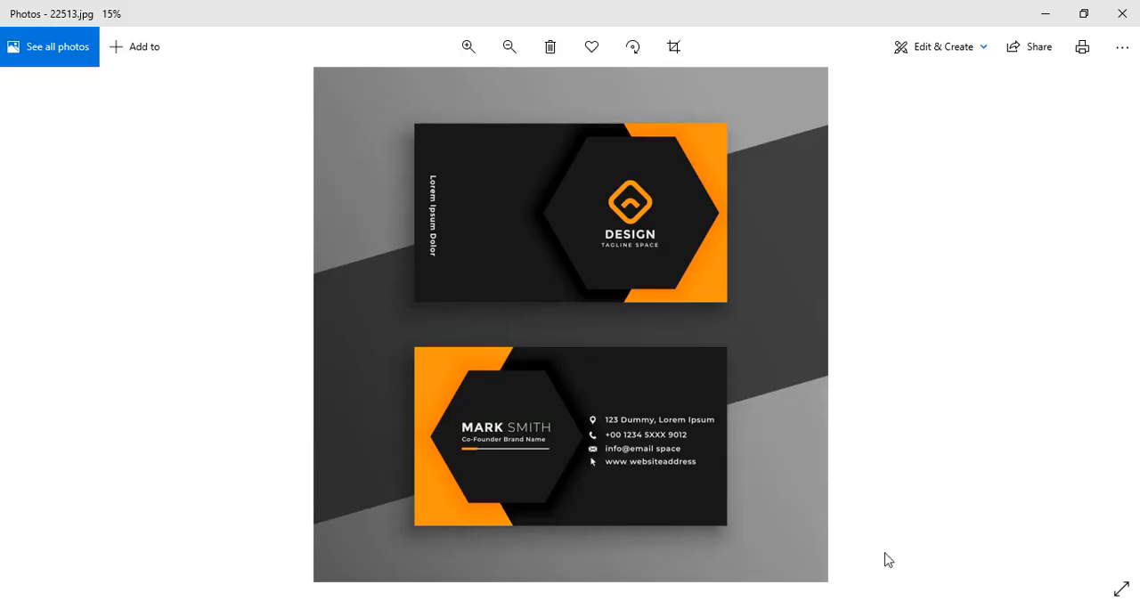
scroll(527, 235, up, 5)
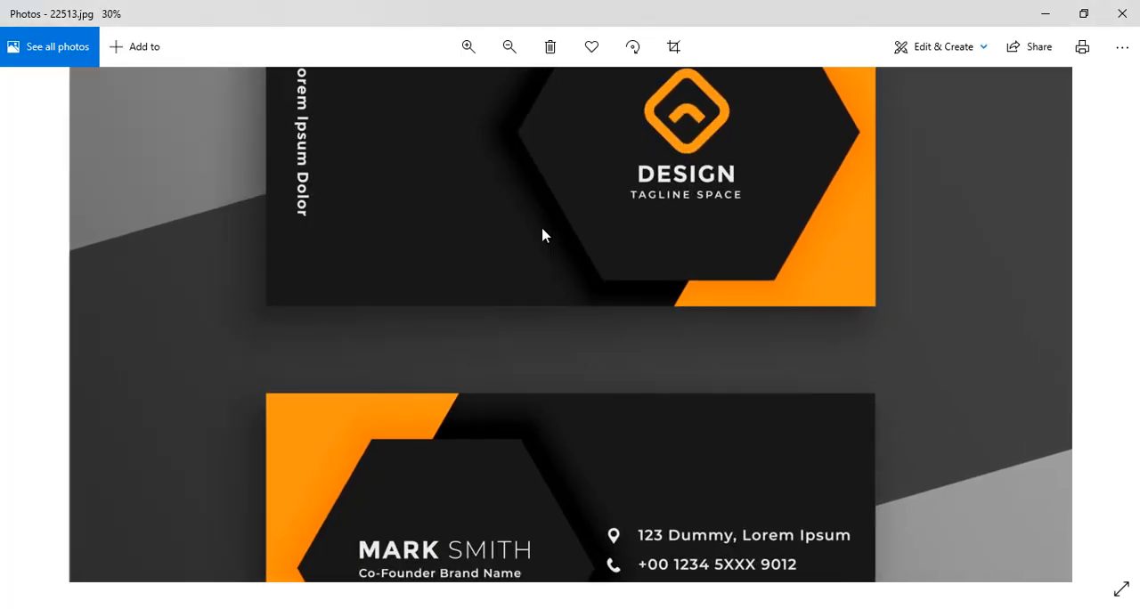
drag(542, 235, 514, 409)
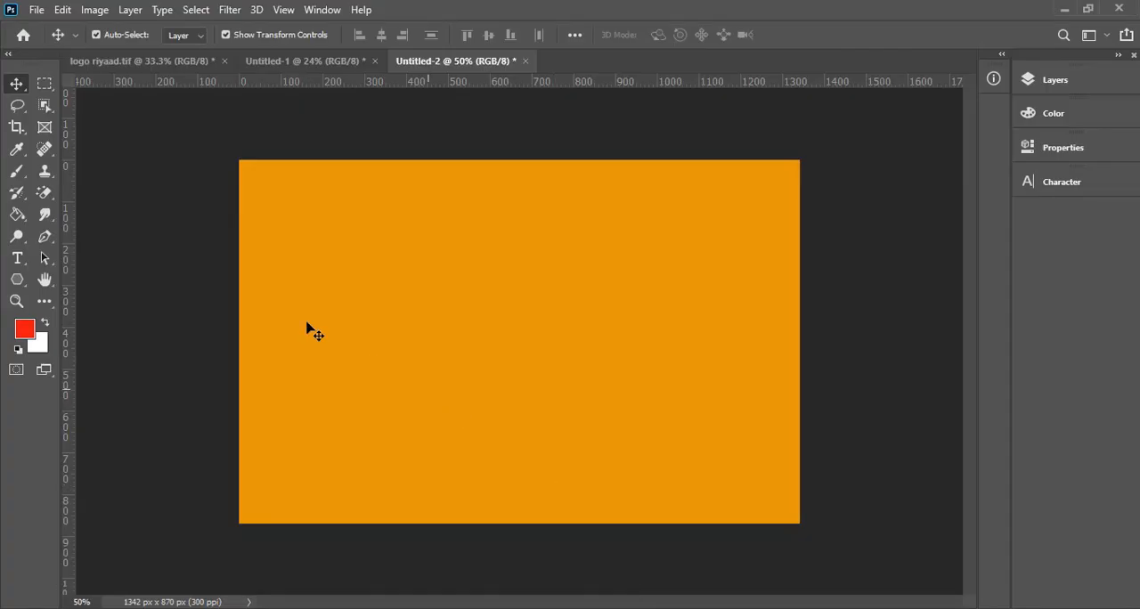
- Draw a rectangle of about 1068 x 914 px over the left part of the card, with no stroke and a near-black fill
click(18, 283)
click(89, 326)
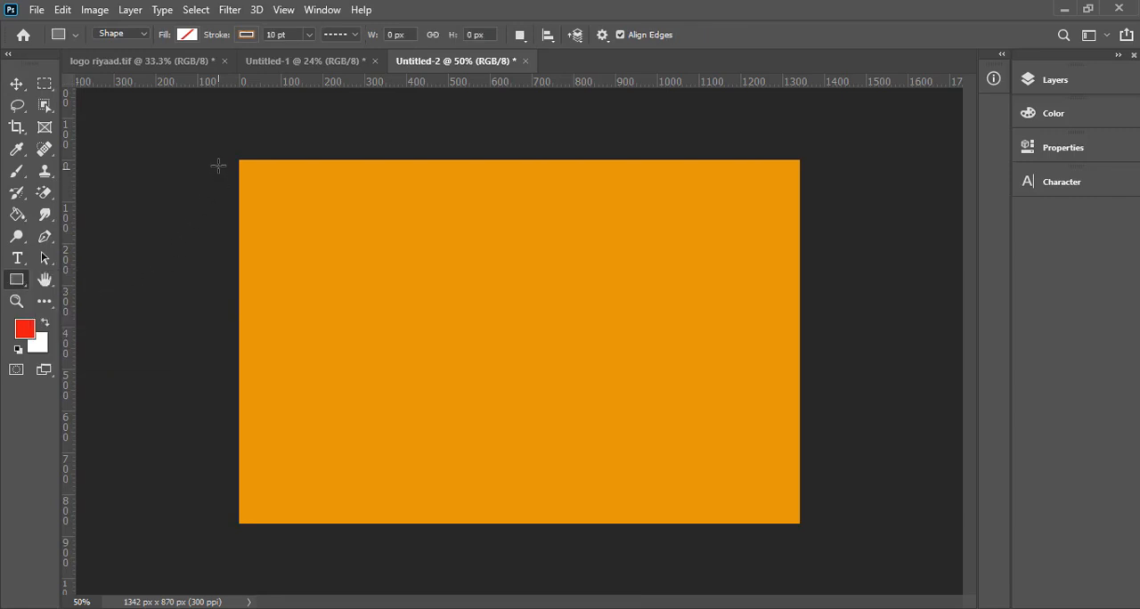
mouse_move(228, 146)
mouse_down()
mouse_move(193, 557)
mouse_move(333, 590)
mouse_move(609, 564)
mouse_move(633, 537)
mouse_move(674, 526)
mouse_up()
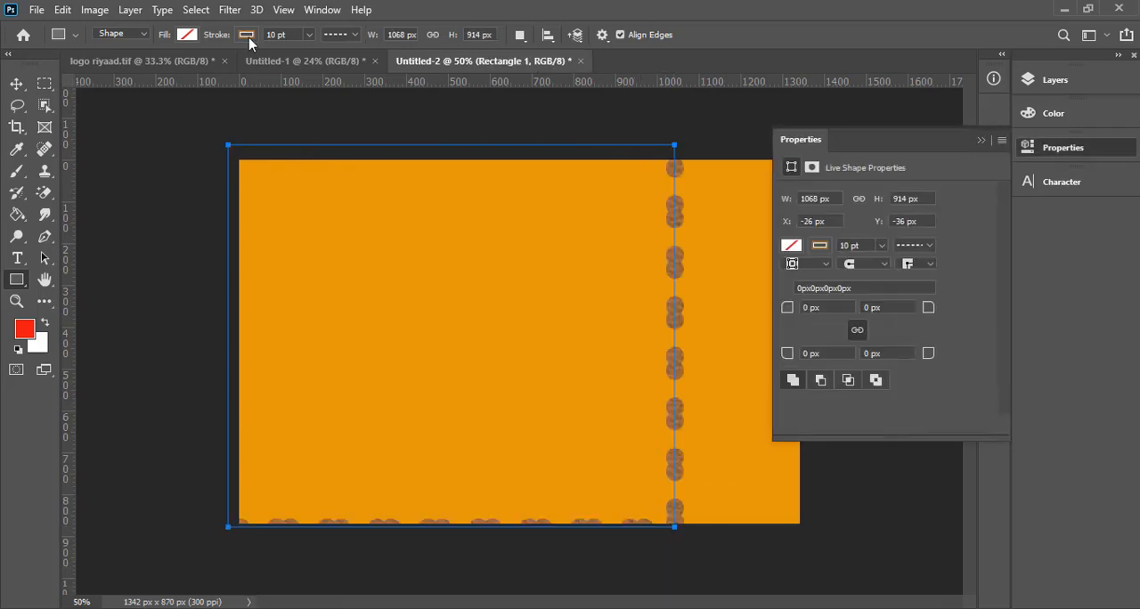
click(246, 35)
click(150, 64)
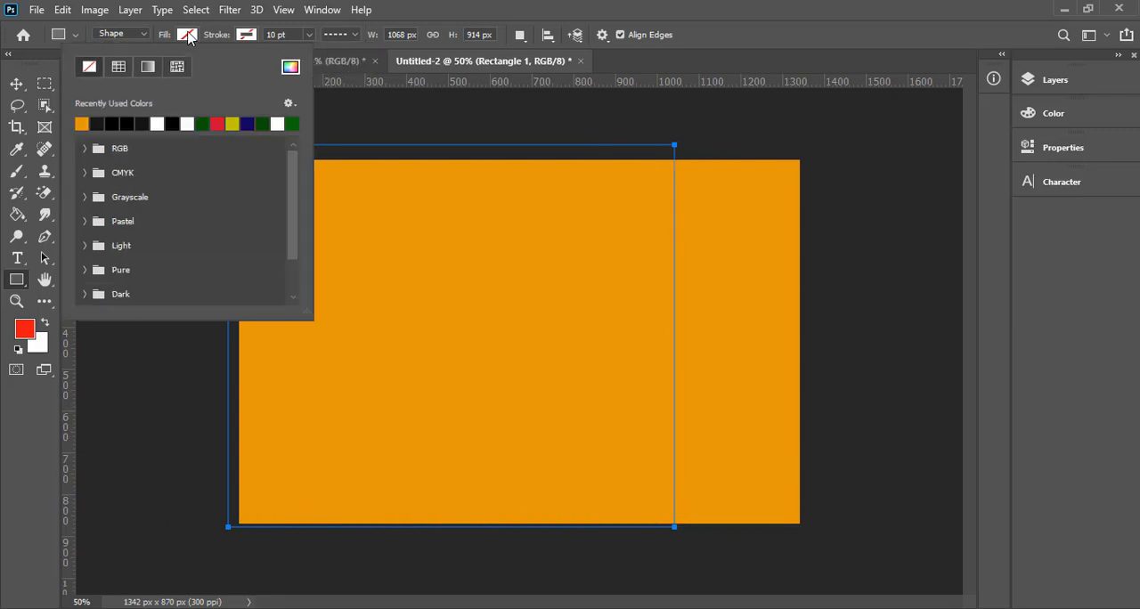
click(149, 123)
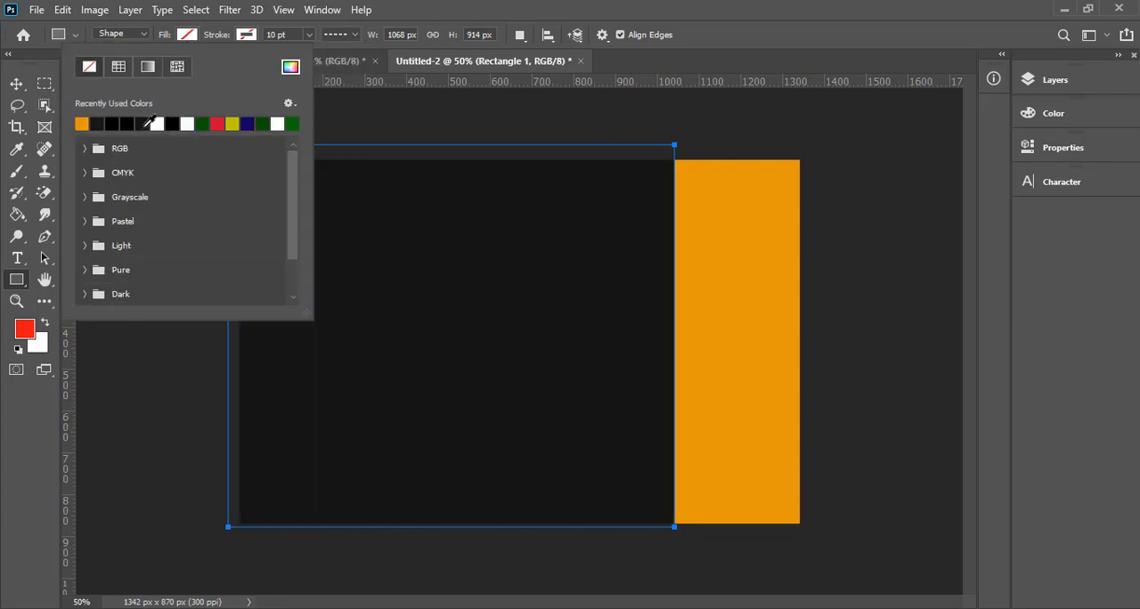
click(16, 83)
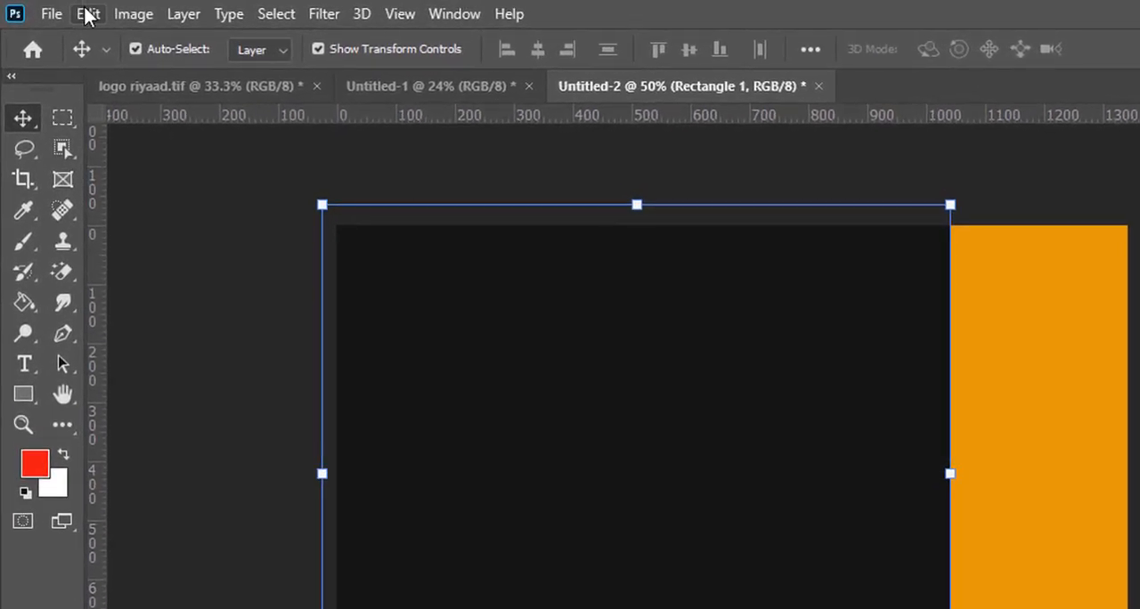
- Warp the near-black rectangle by pulling its two right-hand corners inward so its right edge curves outward, and apply the warp
click(86, 13)
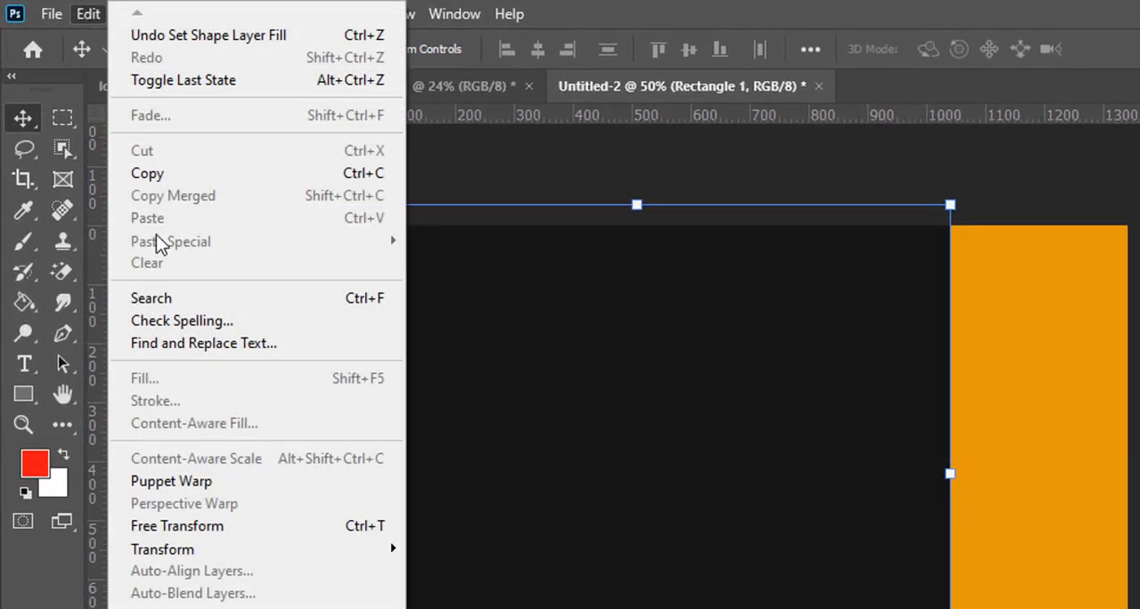
mouse_move(307, 552)
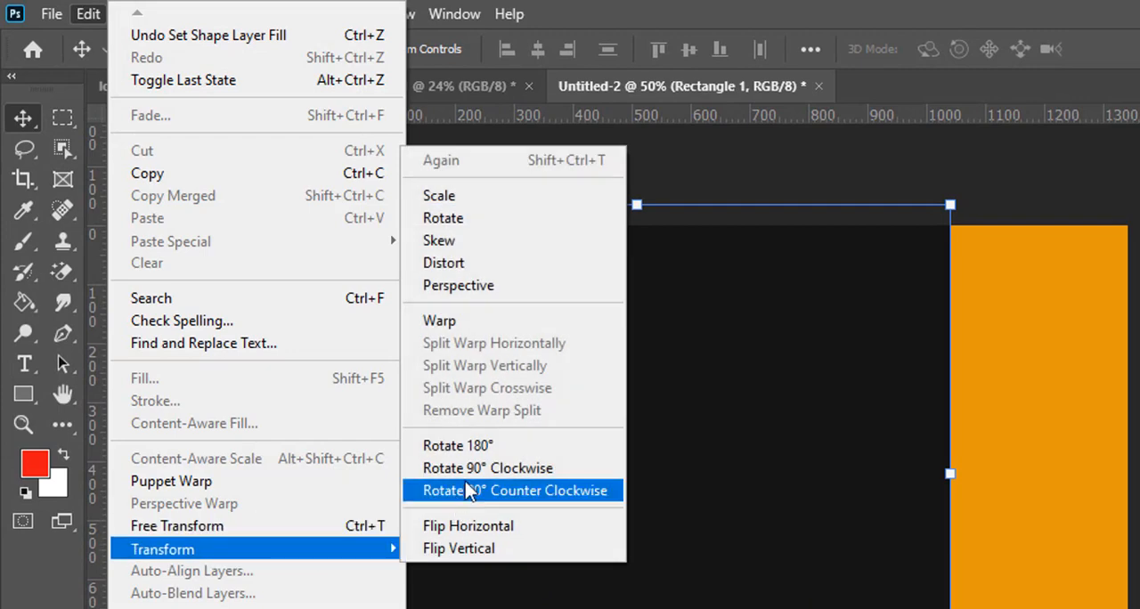
click(486, 322)
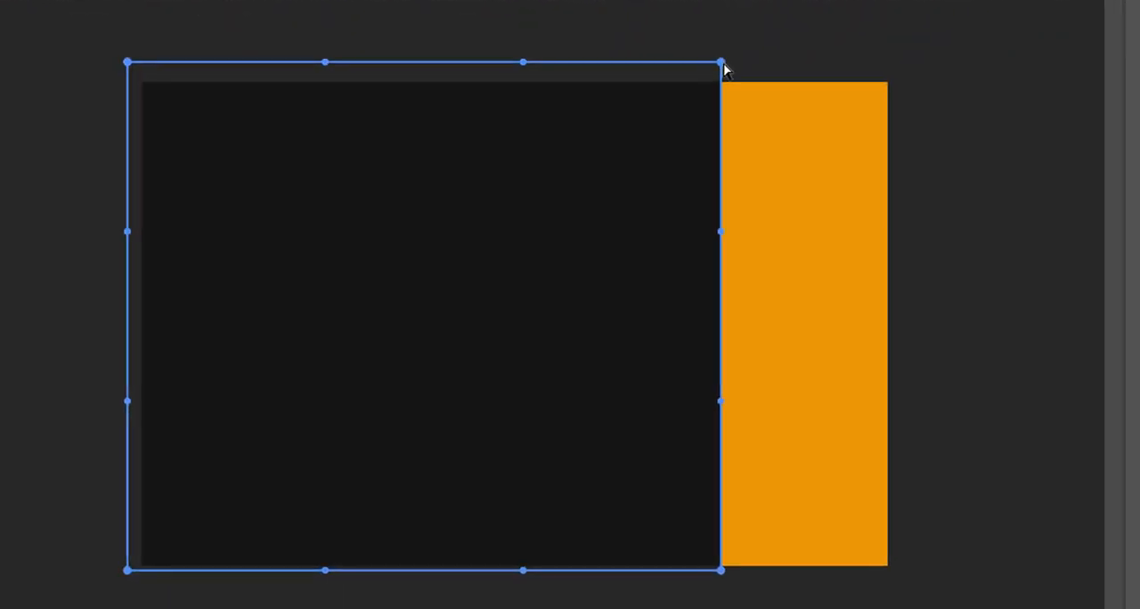
drag(811, 174, 730, 191)
drag(629, 80, 611, 68)
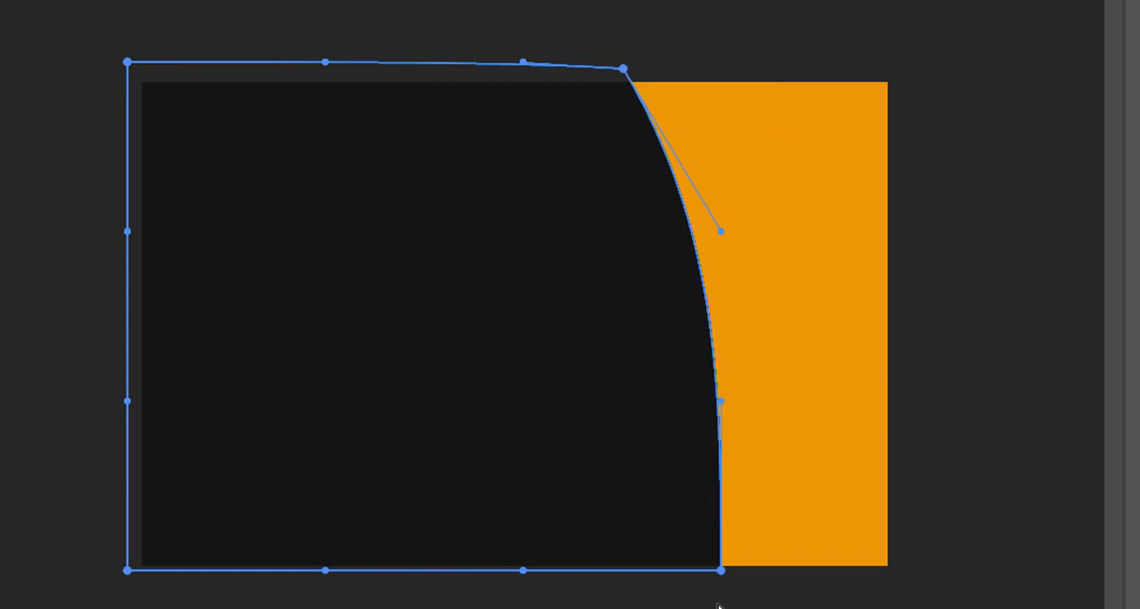
drag(723, 577, 624, 596)
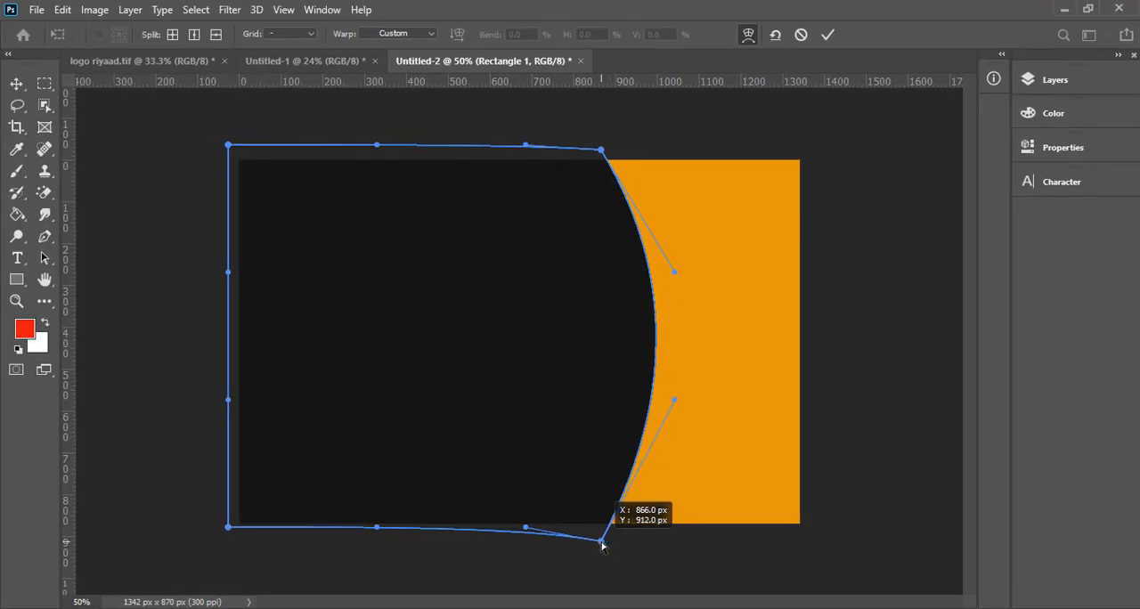
drag(601, 544, 606, 541)
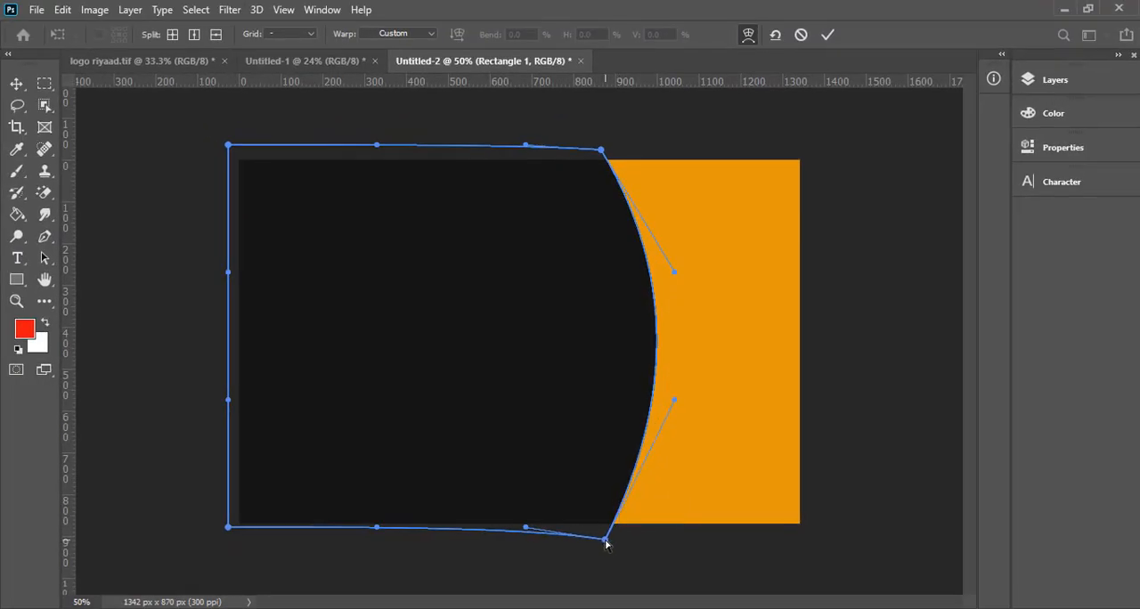
click(829, 36)
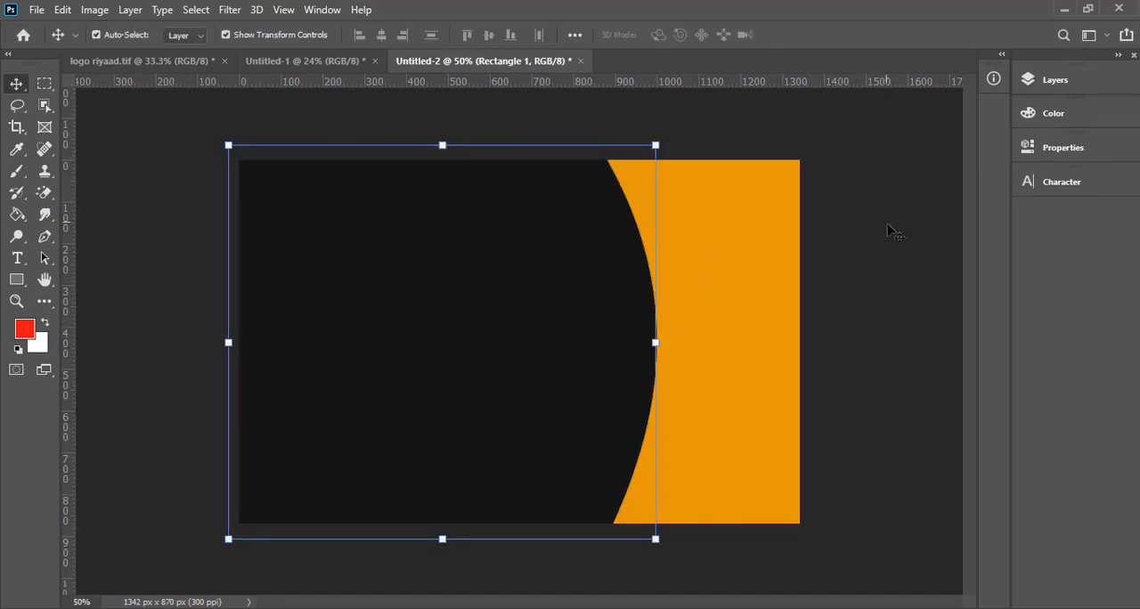
click(888, 229)
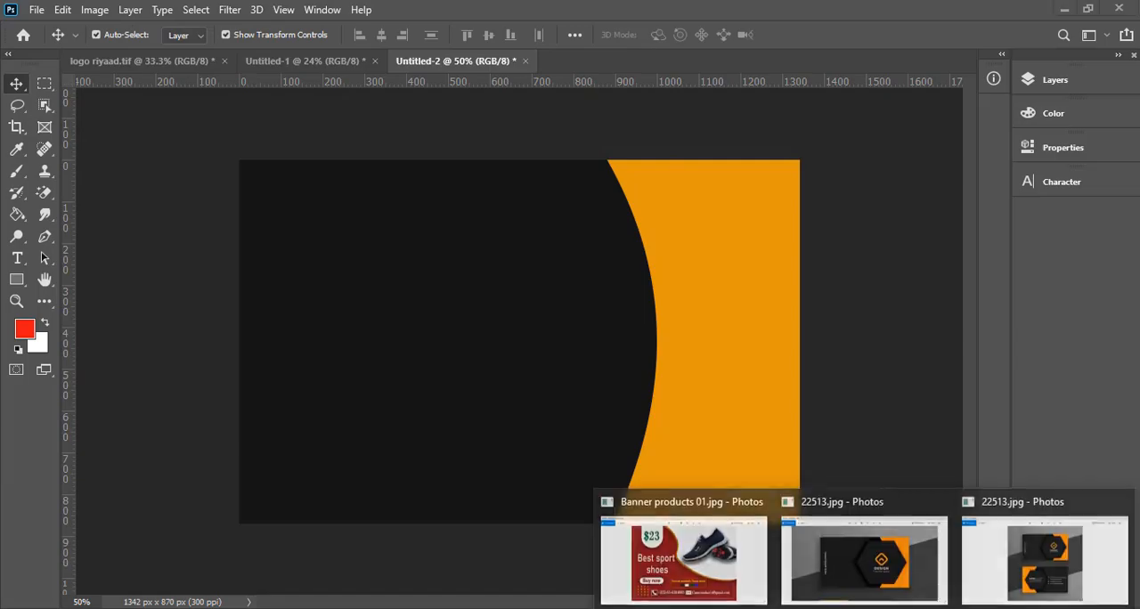
- Check the hexagon in 22513.jpg in Photos, and create a 6-sided, 100 x 100 px polygon on the card in Photoshop
click(878, 545)
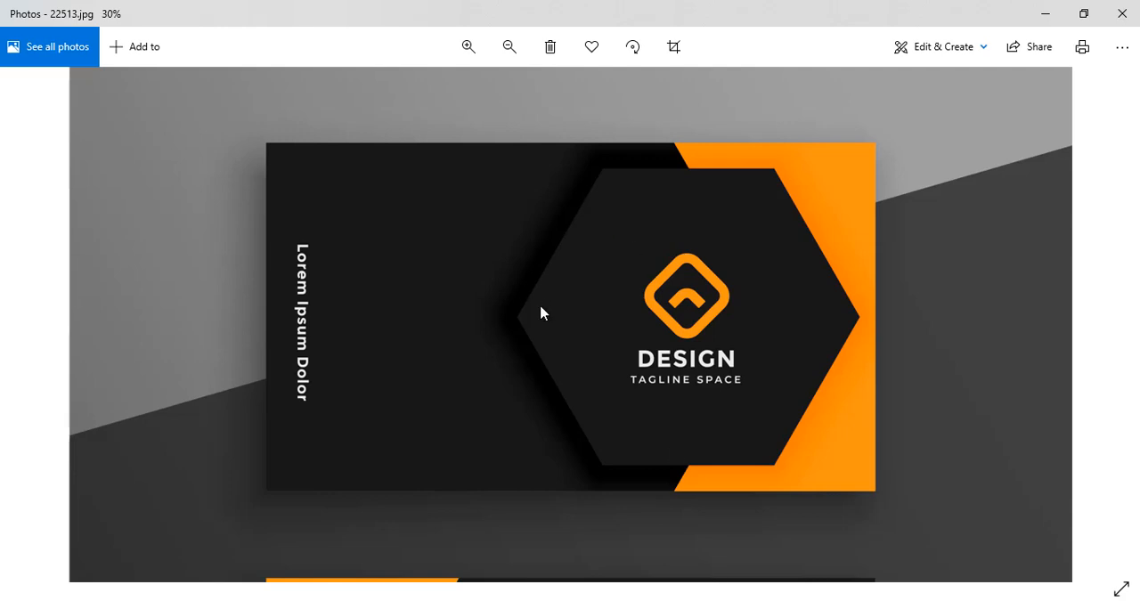
key(alt+Tab)
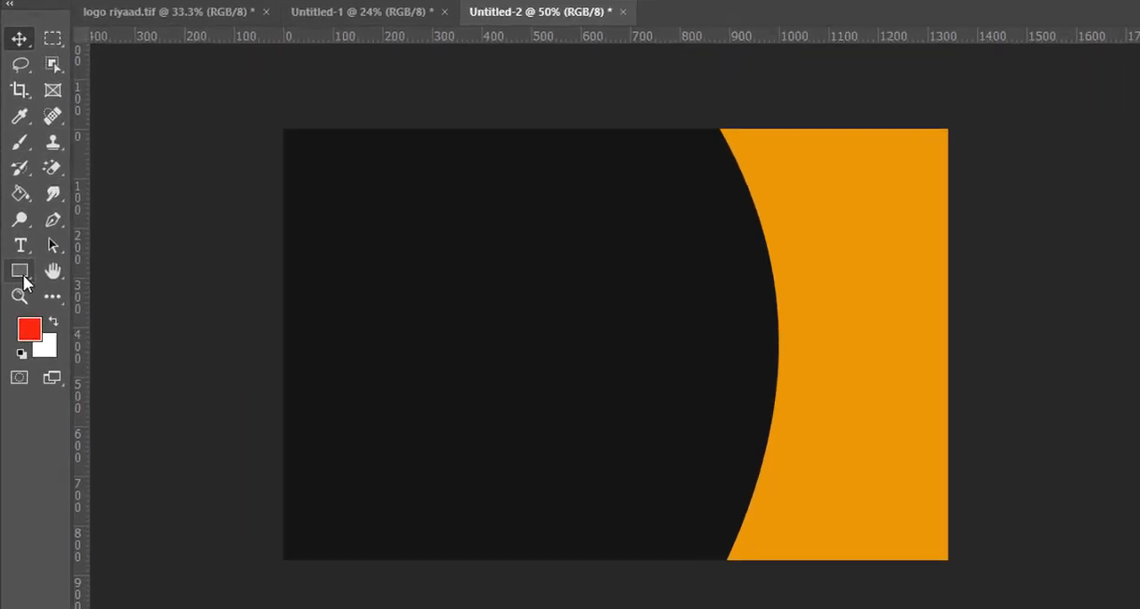
right_click(22, 273)
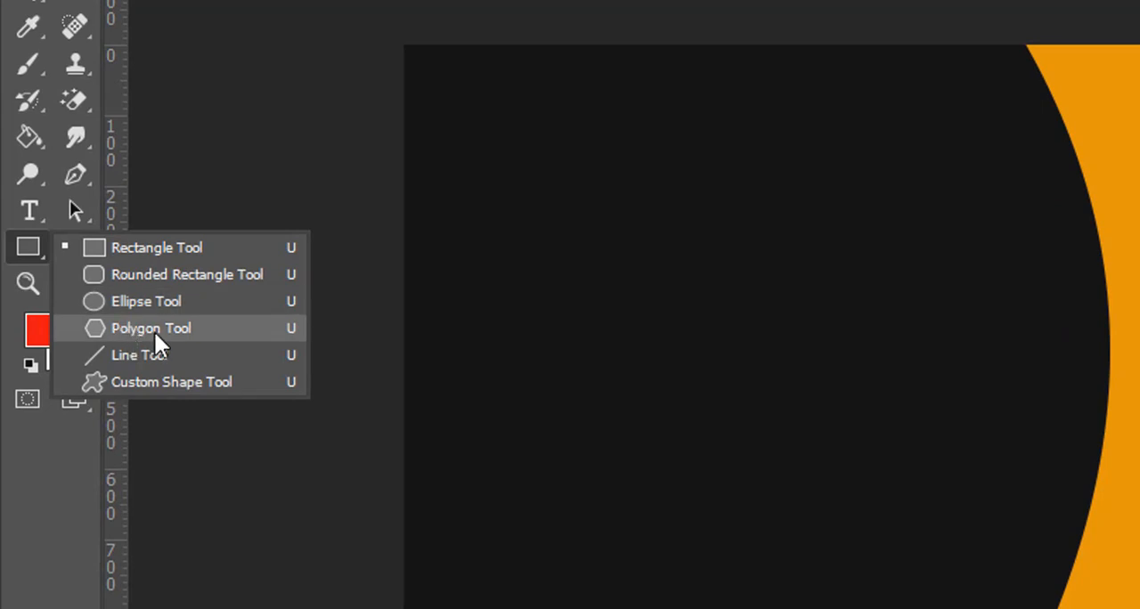
click(155, 329)
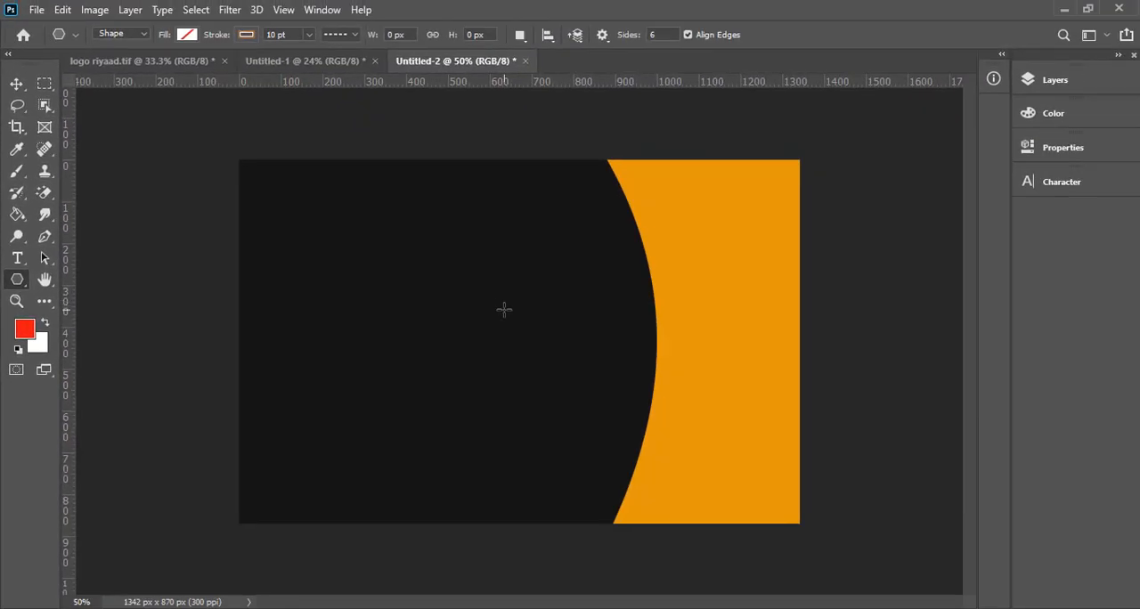
click(505, 309)
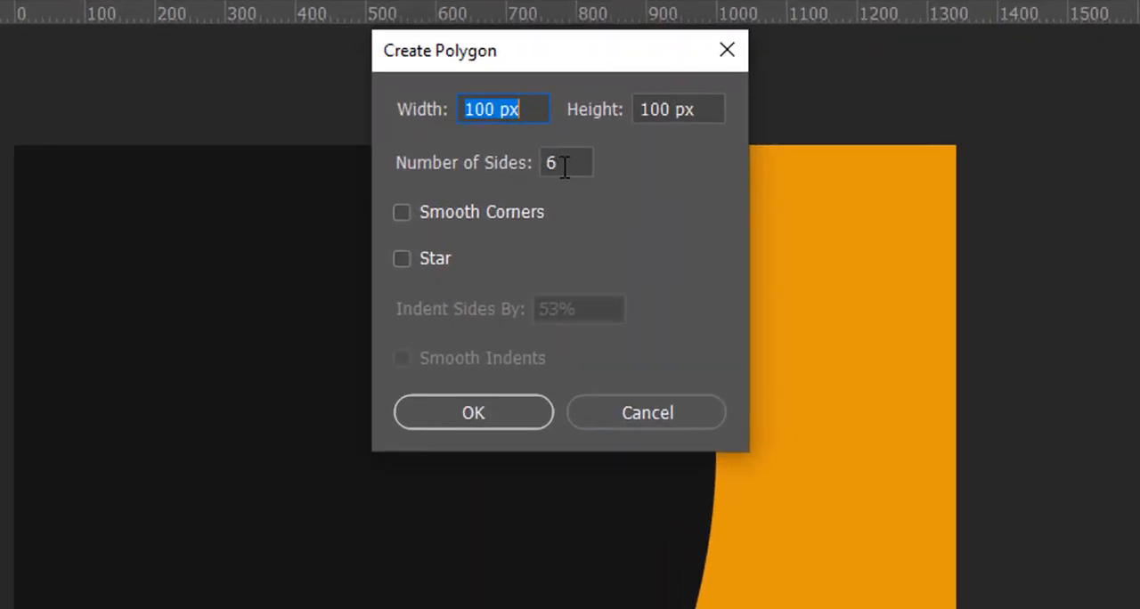
click(564, 165)
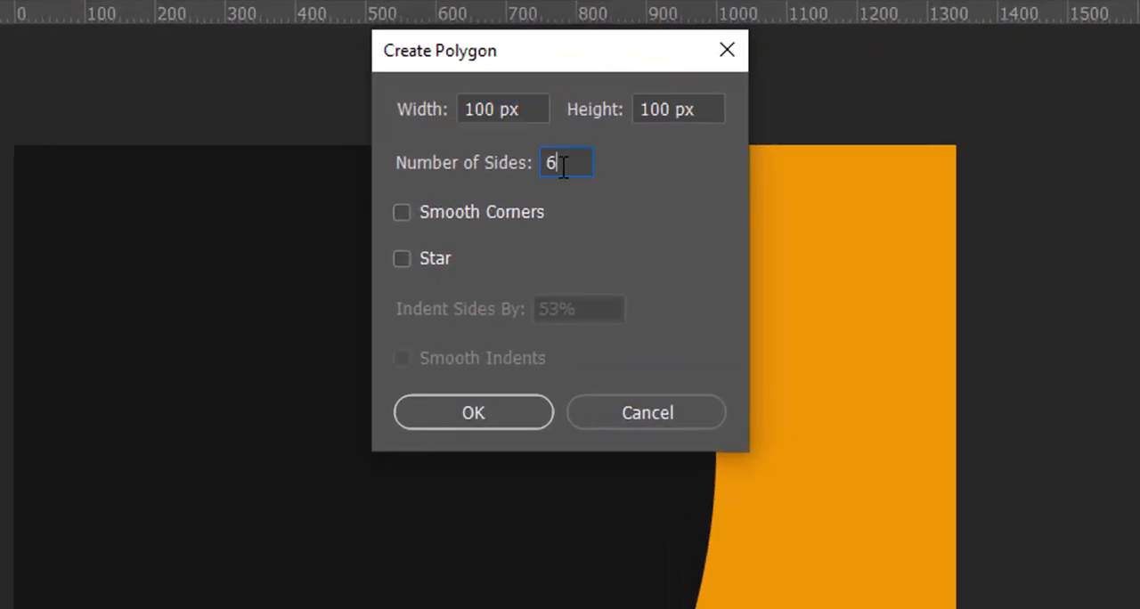
drag(564, 165, 543, 170)
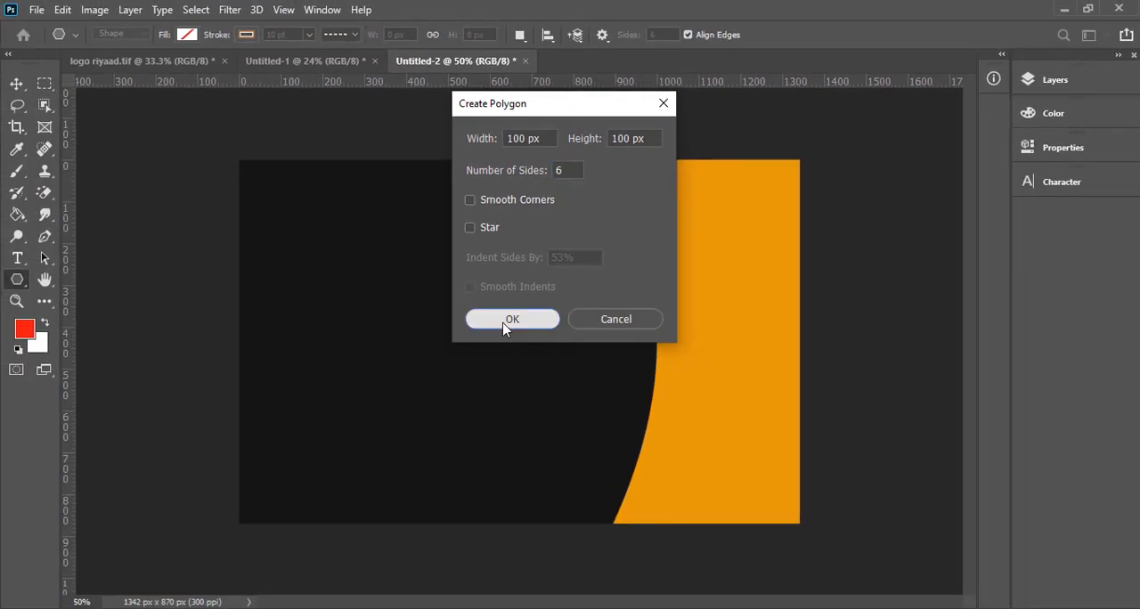
click(473, 412)
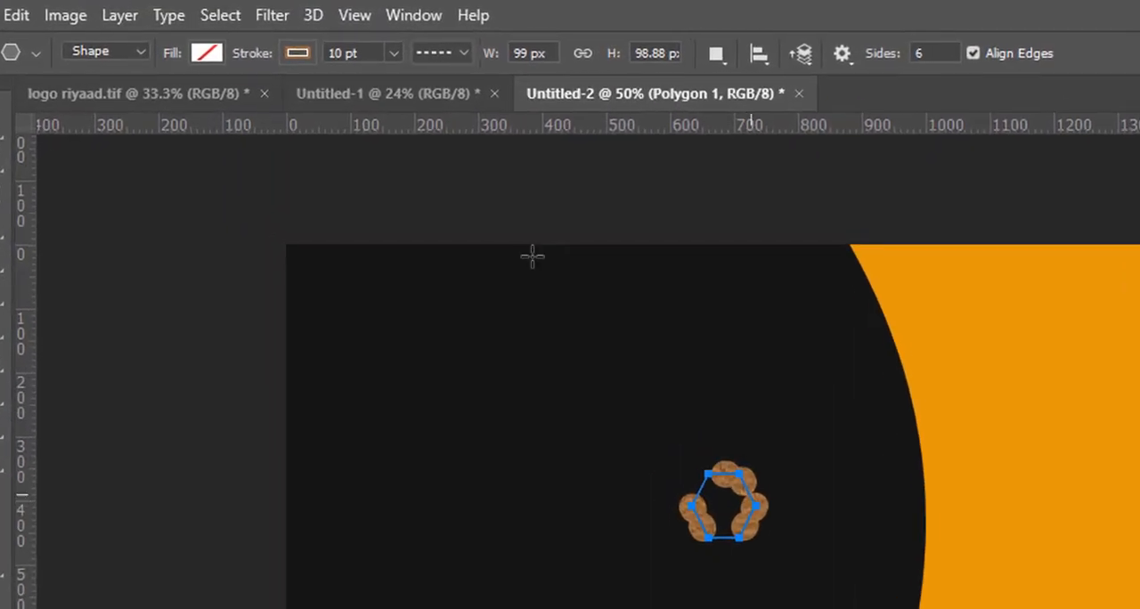
- Remove the hexagon's stroke, fill it with near-black, and select it with the Move tool
click(296, 53)
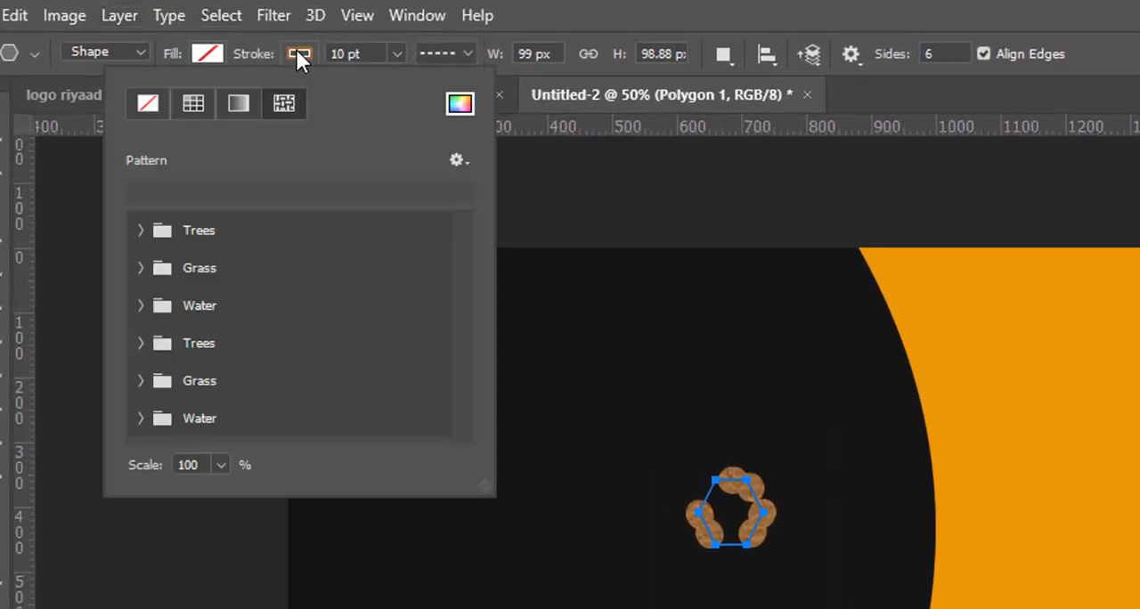
click(155, 101)
click(207, 54)
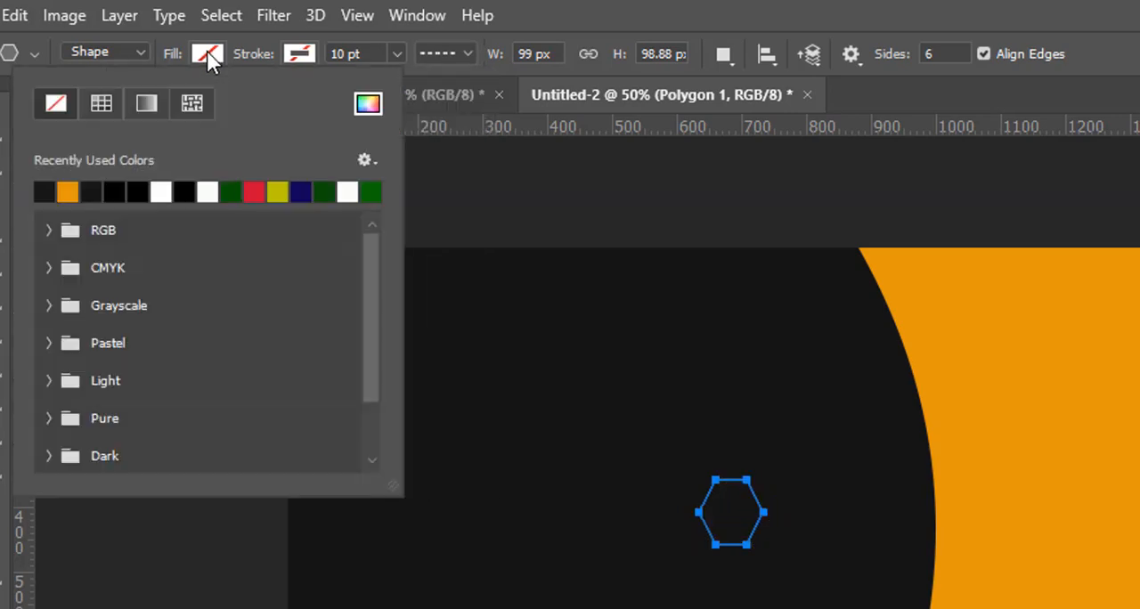
click(100, 188)
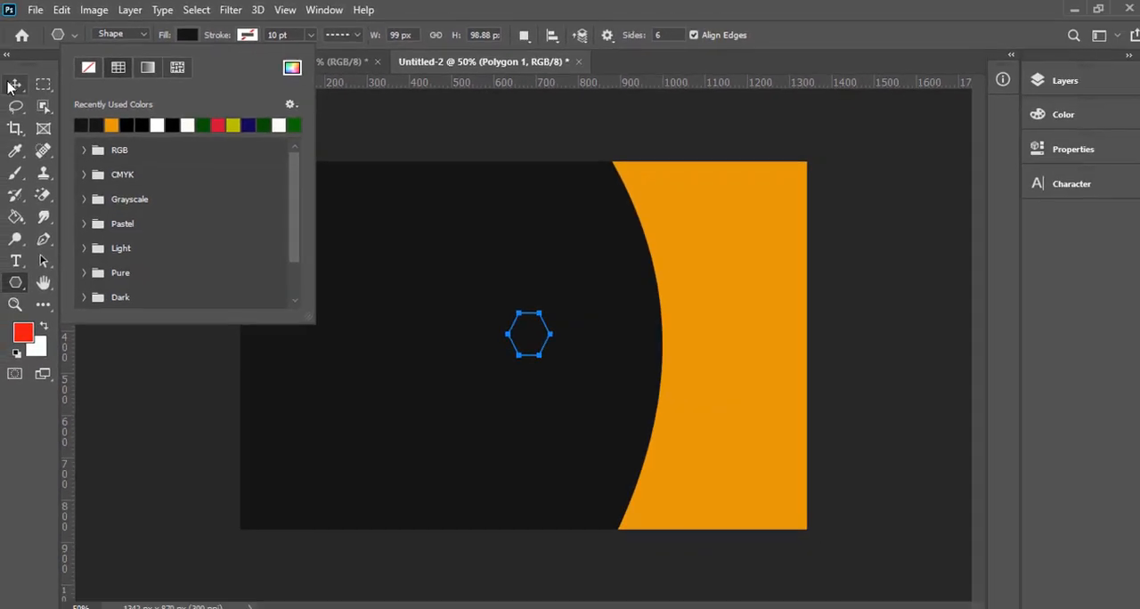
click(16, 84)
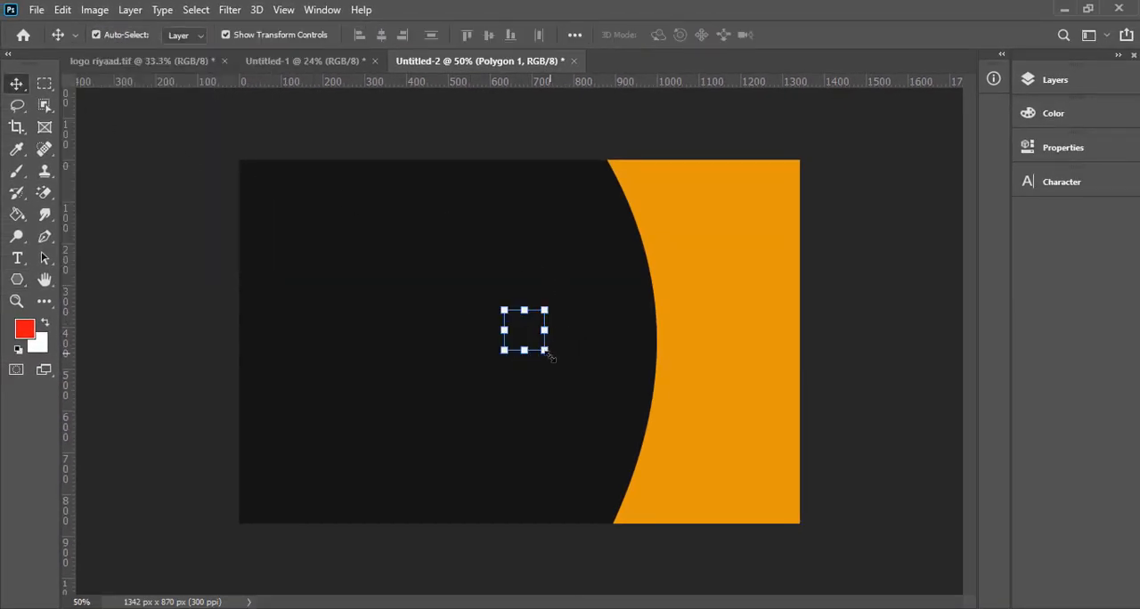
- Scale the hexagon up to about 725 x 725 px and place it over the boundary between the near-black panel and the orange area
drag(551, 356, 722, 567)
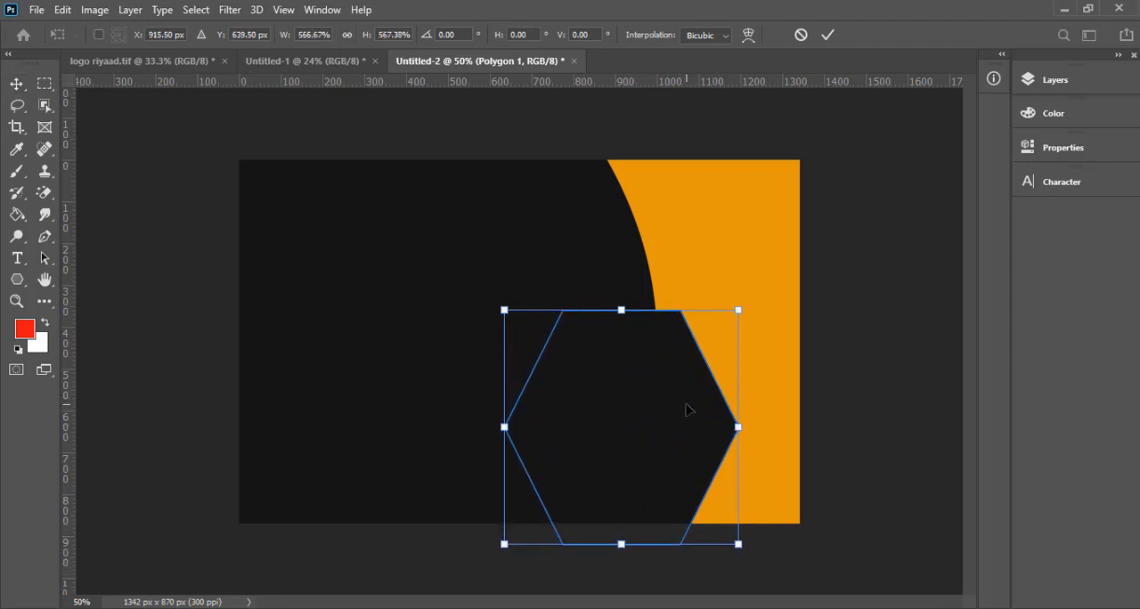
drag(686, 409, 667, 323)
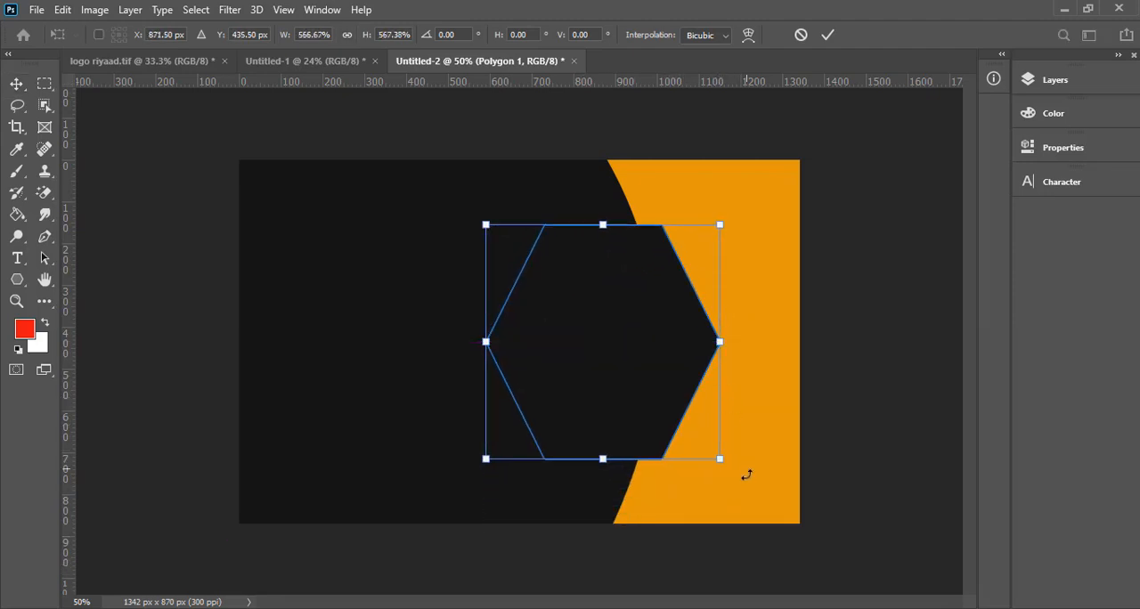
drag(720, 459, 797, 579)
drag(660, 378, 624, 328)
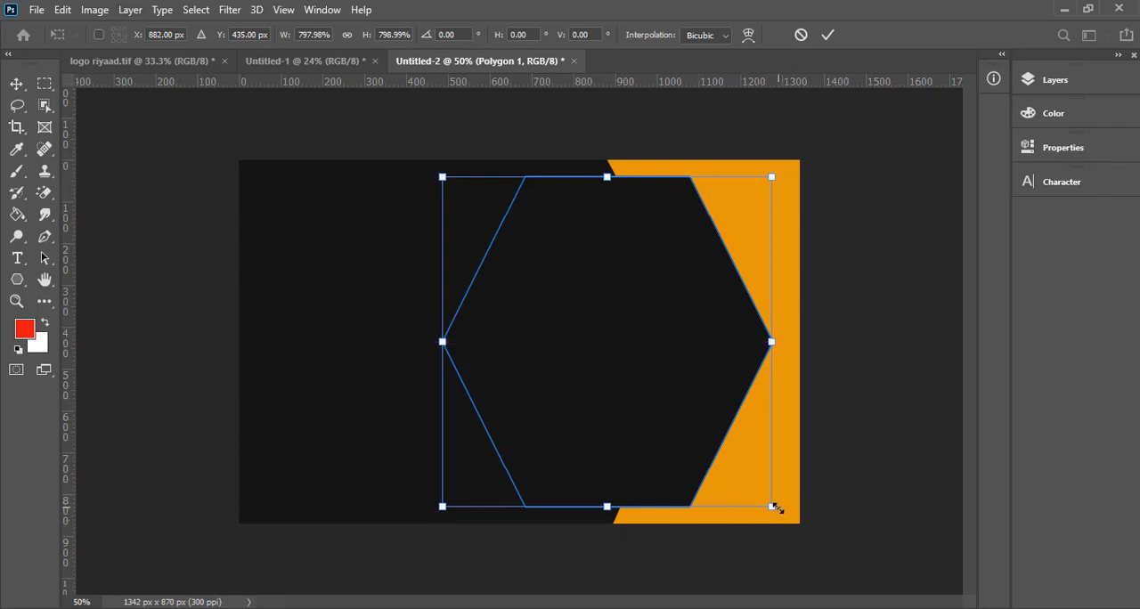
drag(771, 509, 745, 479)
mouse_move(646, 359)
mouse_down()
mouse_move(641, 373)
mouse_move(683, 368)
mouse_move(654, 373)
mouse_up()
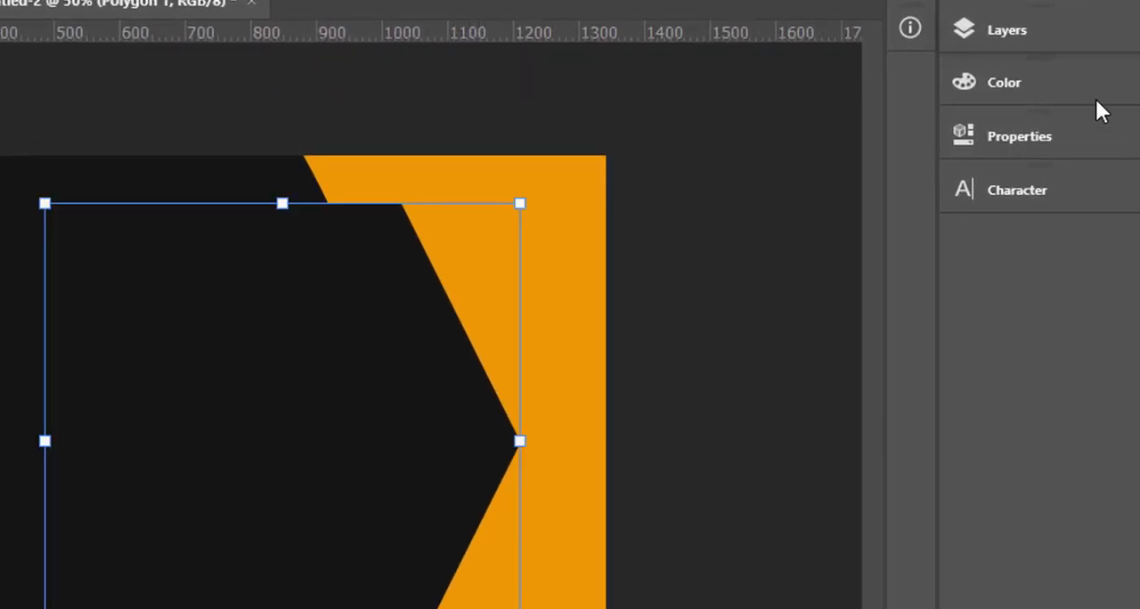
- Add a drop shadow to the hexagon's layer with a distance of 18 px and an angle of 1°
click(1049, 45)
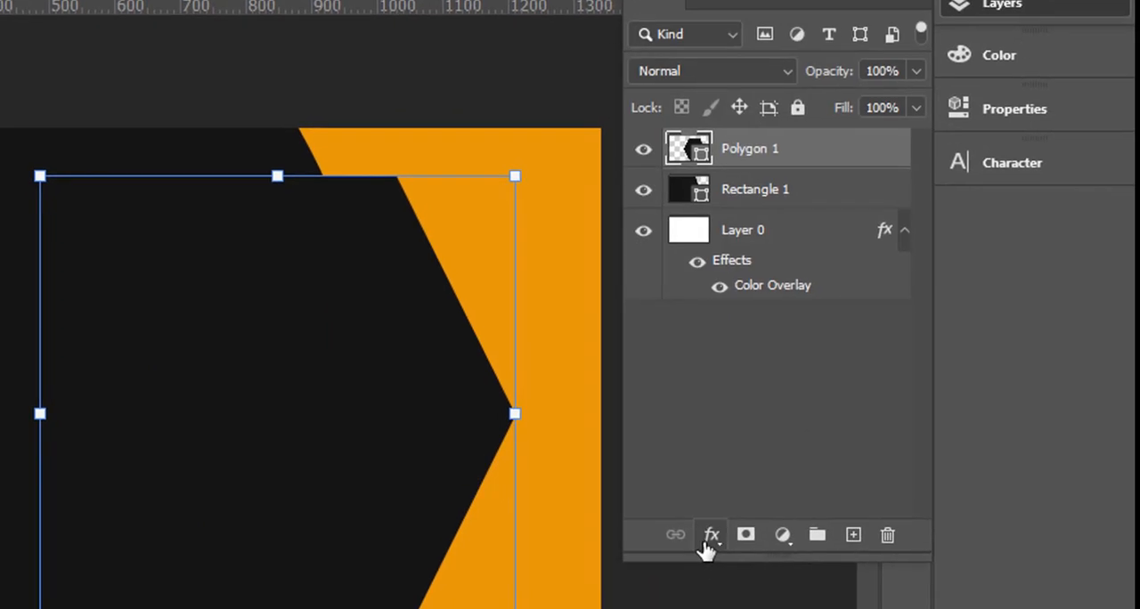
click(716, 562)
click(766, 584)
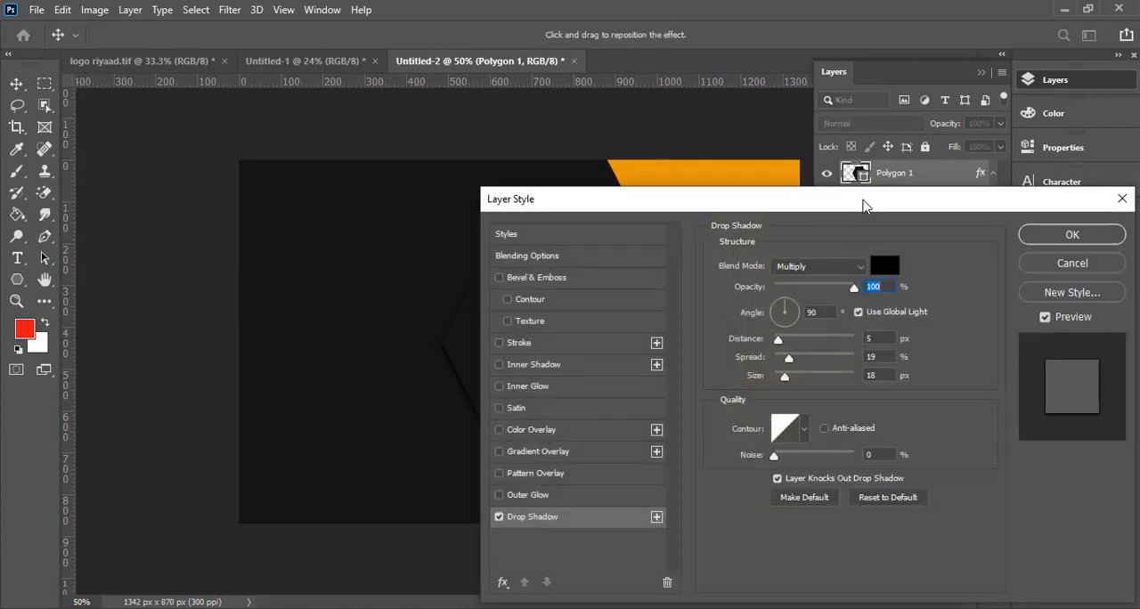
drag(931, 208, 1134, 209)
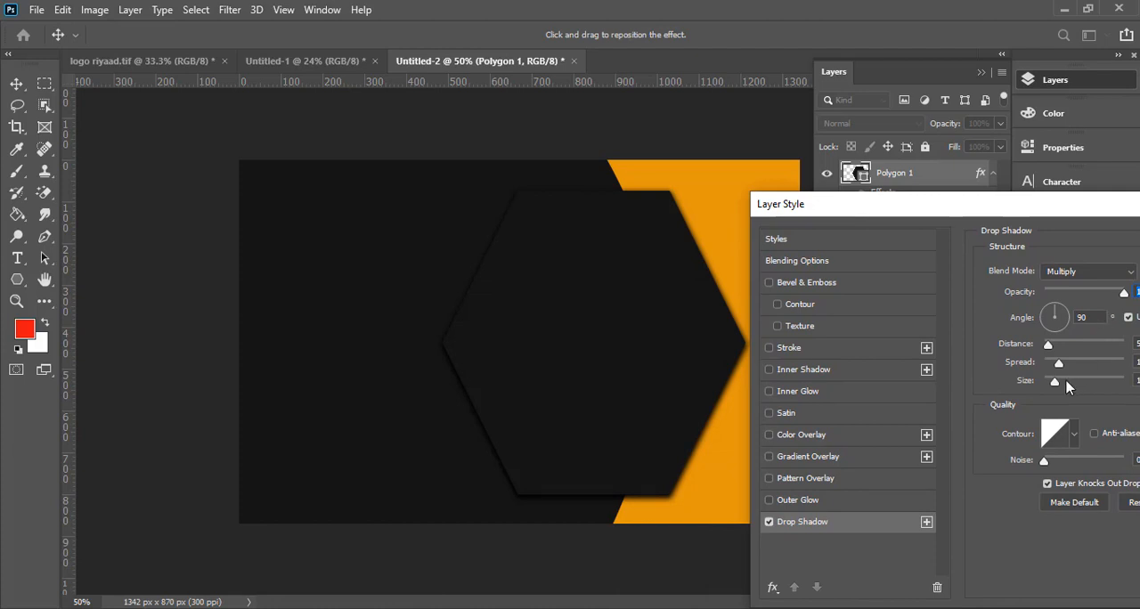
mouse_move(1050, 345)
mouse_down()
mouse_move(1060, 342)
mouse_move(1035, 355)
mouse_move(1044, 347)
mouse_up()
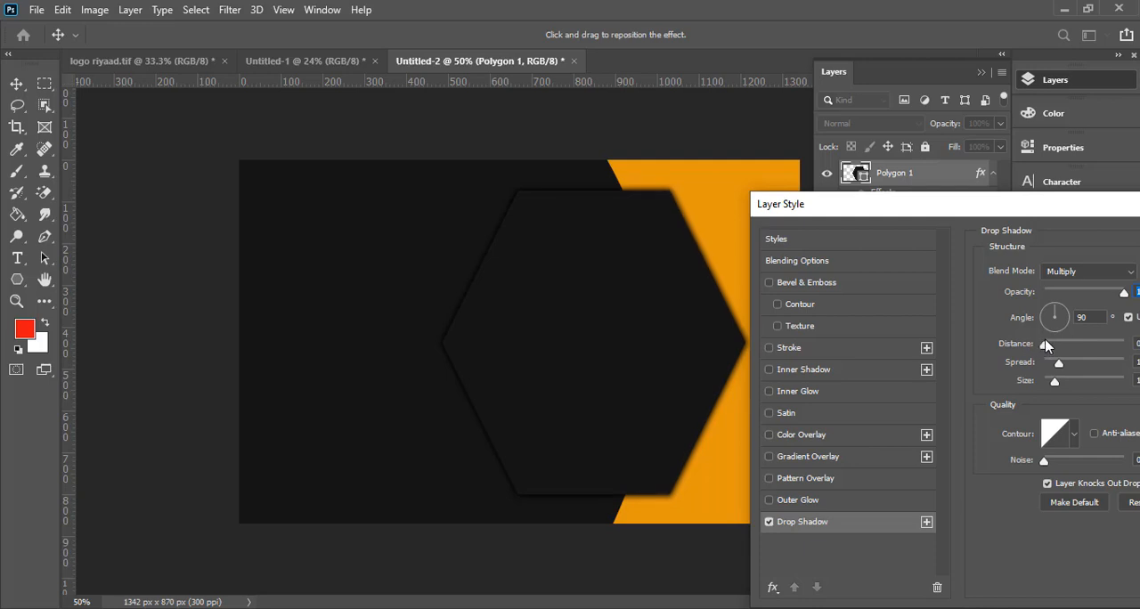
click(1045, 345)
mouse_move(1058, 365)
mouse_down()
mouse_move(1076, 373)
mouse_move(1067, 385)
mouse_move(1057, 349)
mouse_move(1080, 351)
mouse_move(1059, 350)
mouse_up()
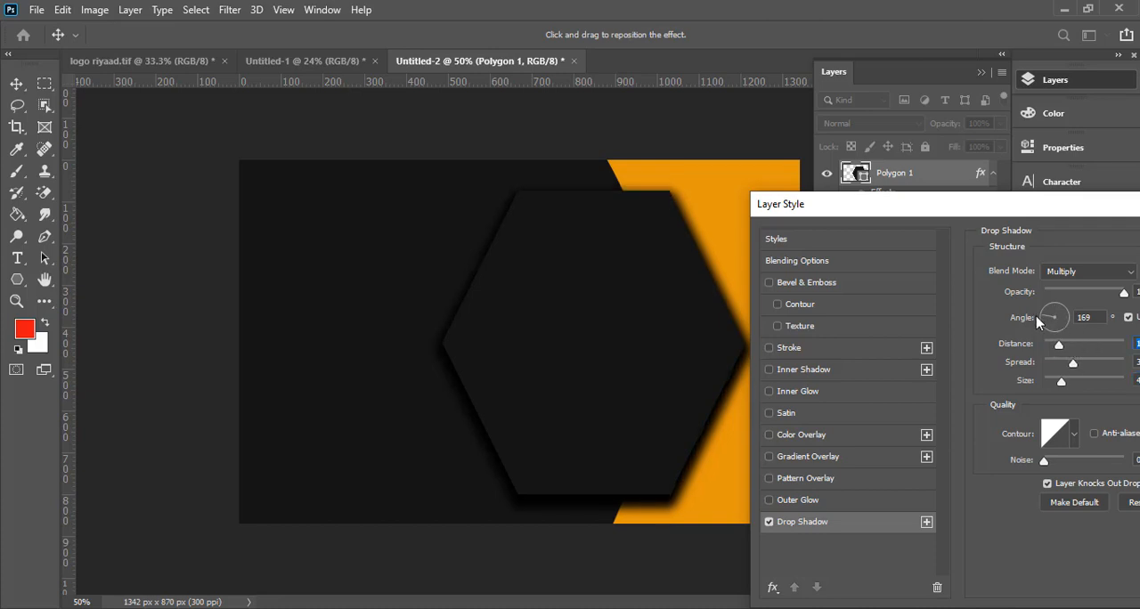
drag(1038, 322, 1060, 316)
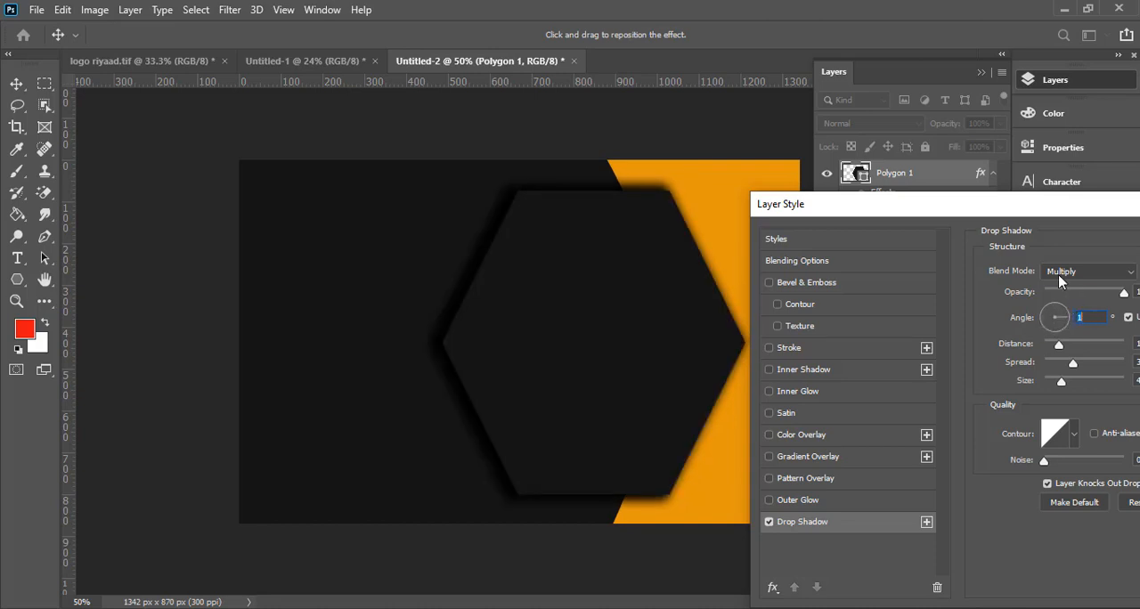
- Set the hexagon's drop shadow to 70% opacity, 34 px distance, 4% spread and 24 px size, and apply it
drag(1009, 212, 929, 227)
drag(985, 401, 969, 383)
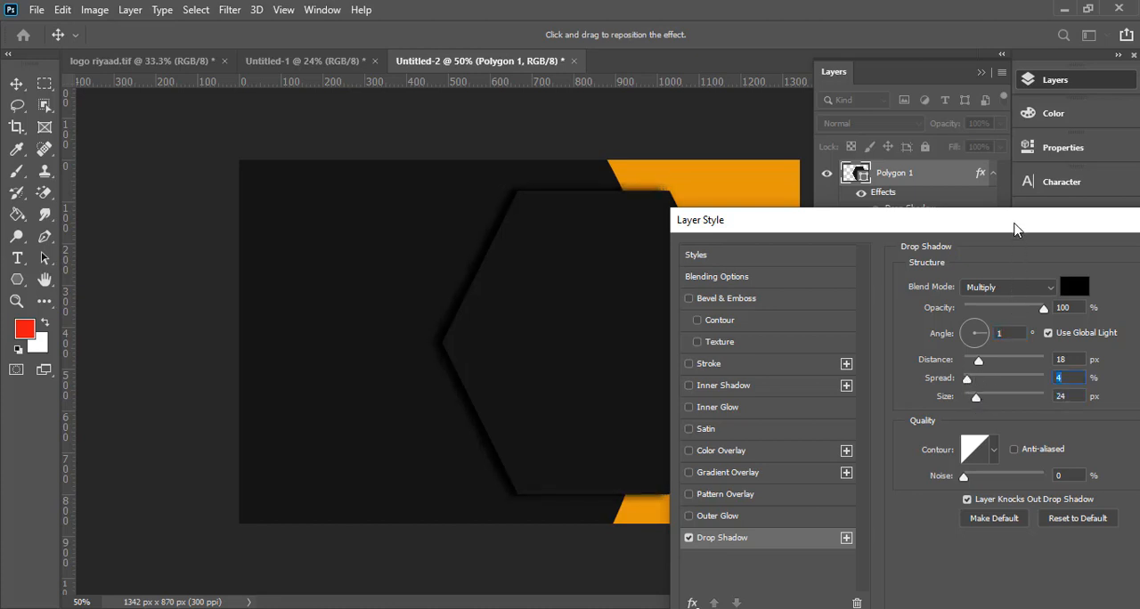
drag(1014, 229, 995, 178)
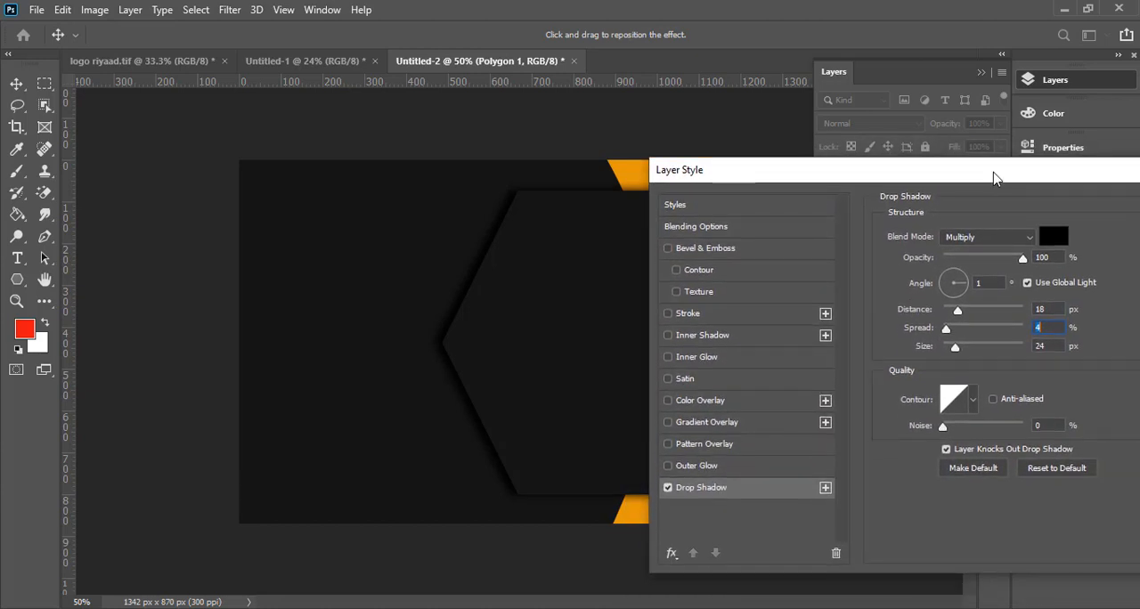
drag(1022, 260, 998, 261)
click(1004, 262)
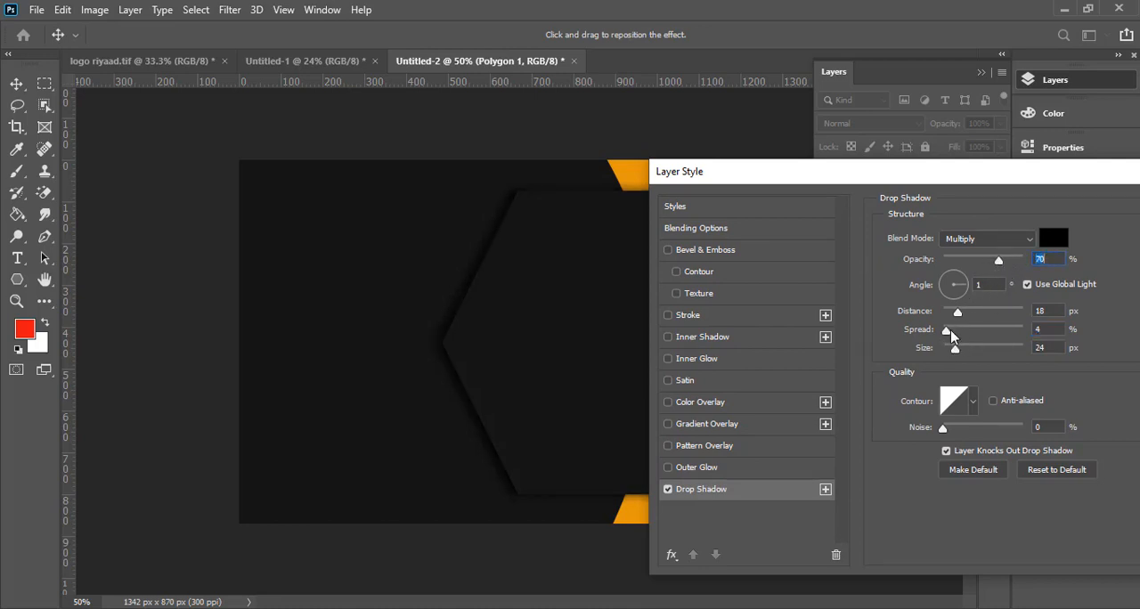
drag(959, 312, 977, 312)
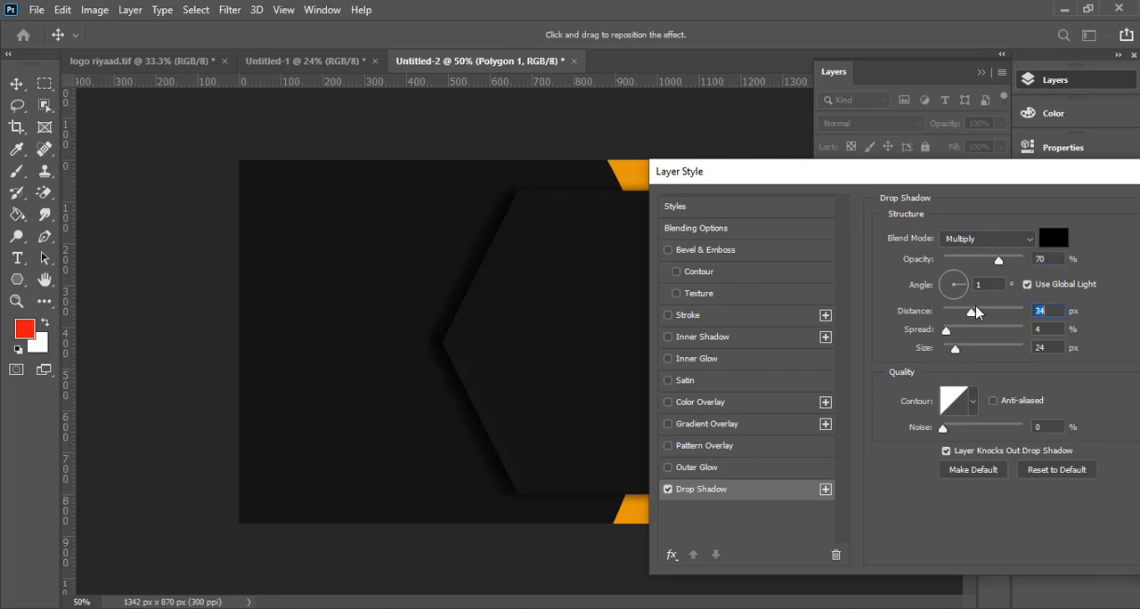
drag(996, 184, 1129, 259)
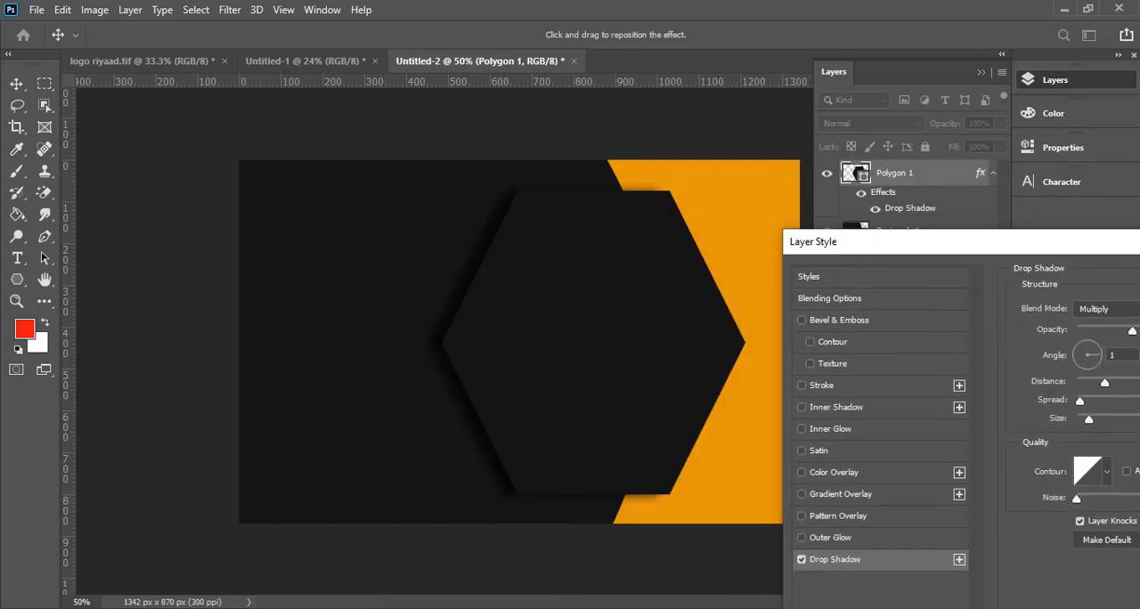
drag(1049, 253, 896, 221)
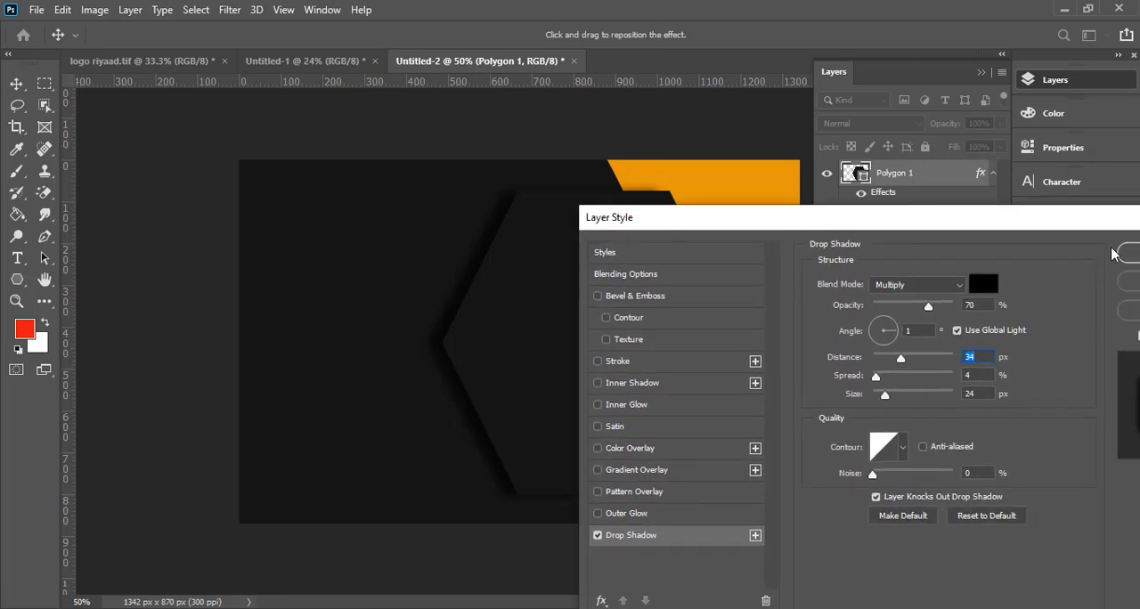
click(1130, 253)
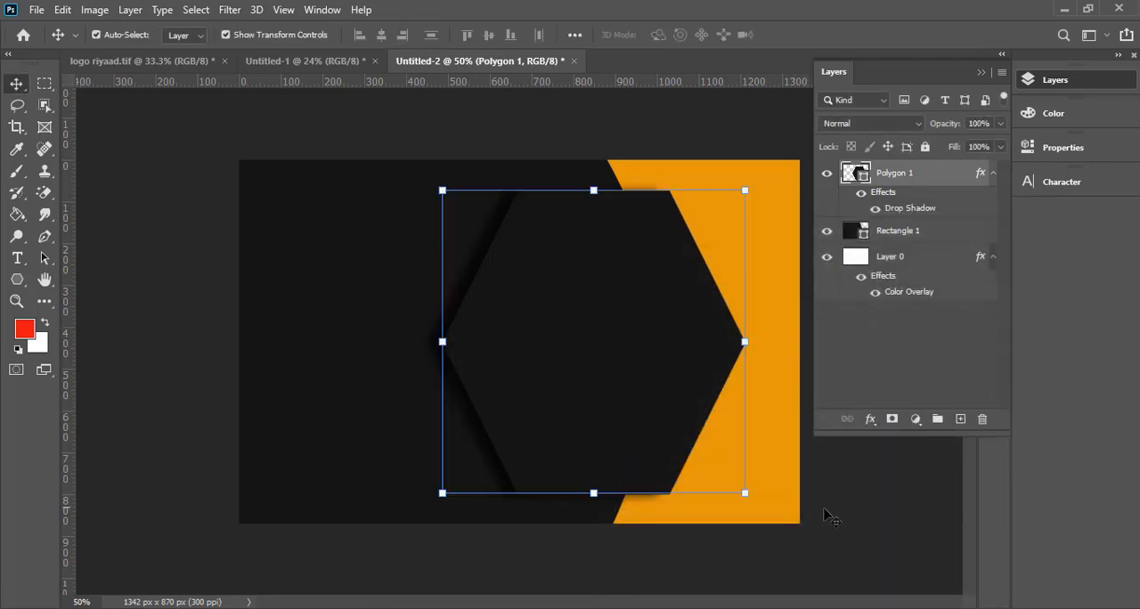
- Reduce the hexagon's height to 93.68%, scale the whole shape up to 104.13%, and position it at X 865 px, Y 435 px
drag(592, 495, 593, 474)
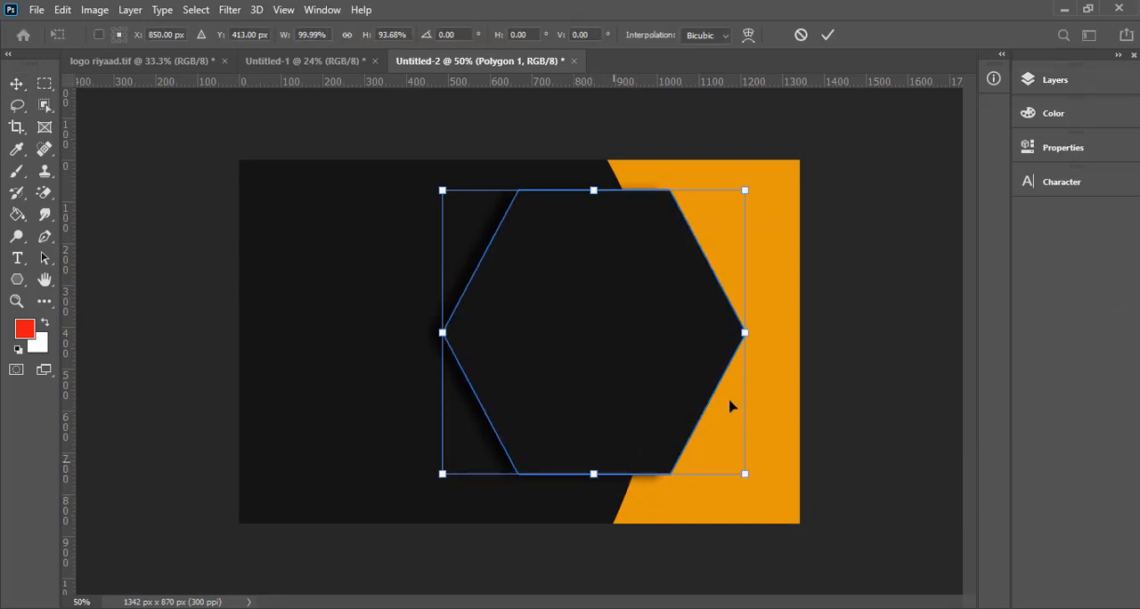
key(Return)
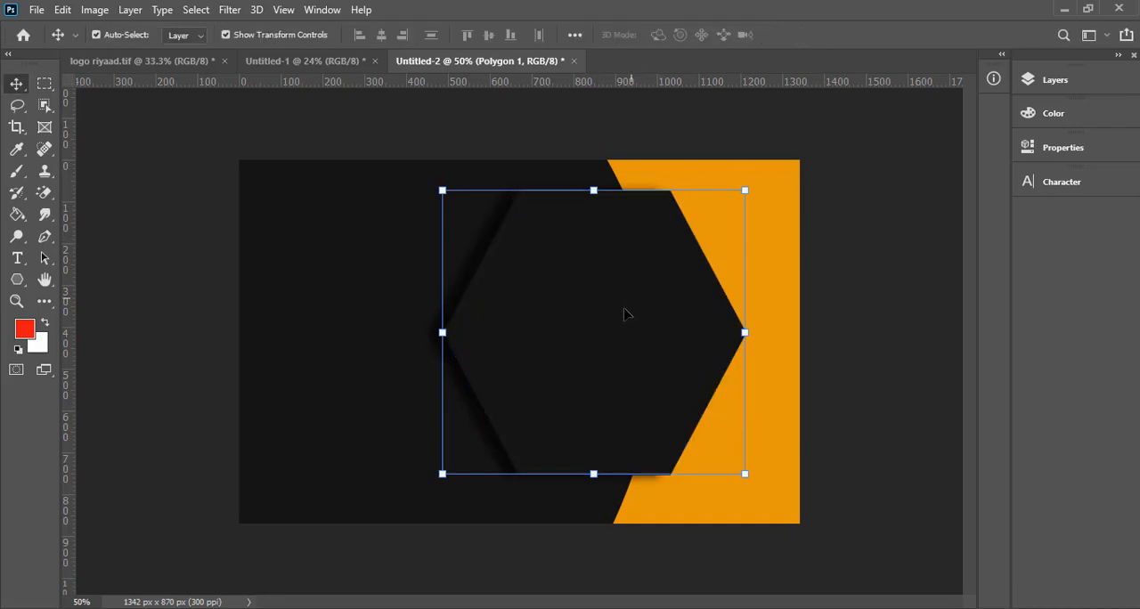
drag(623, 313, 617, 337)
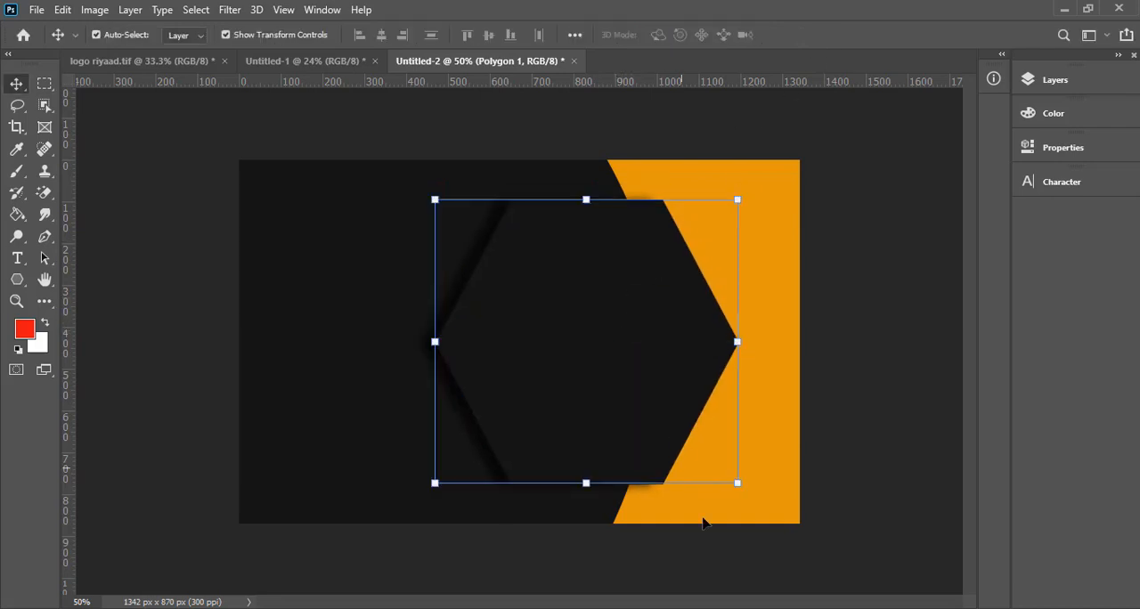
drag(738, 483, 750, 495)
drag(672, 412, 673, 386)
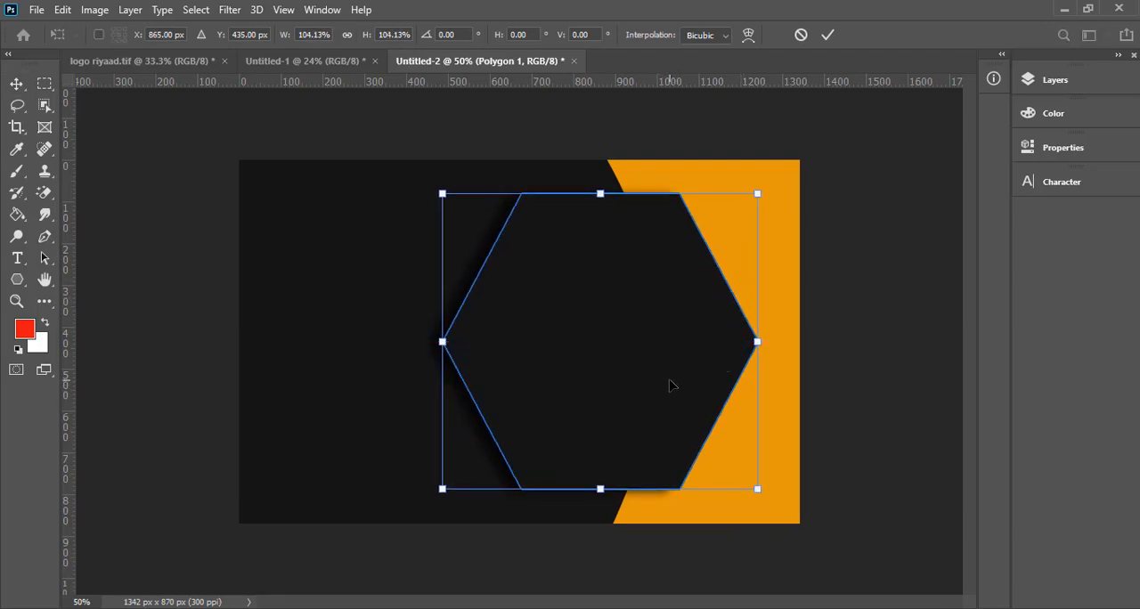
click(829, 36)
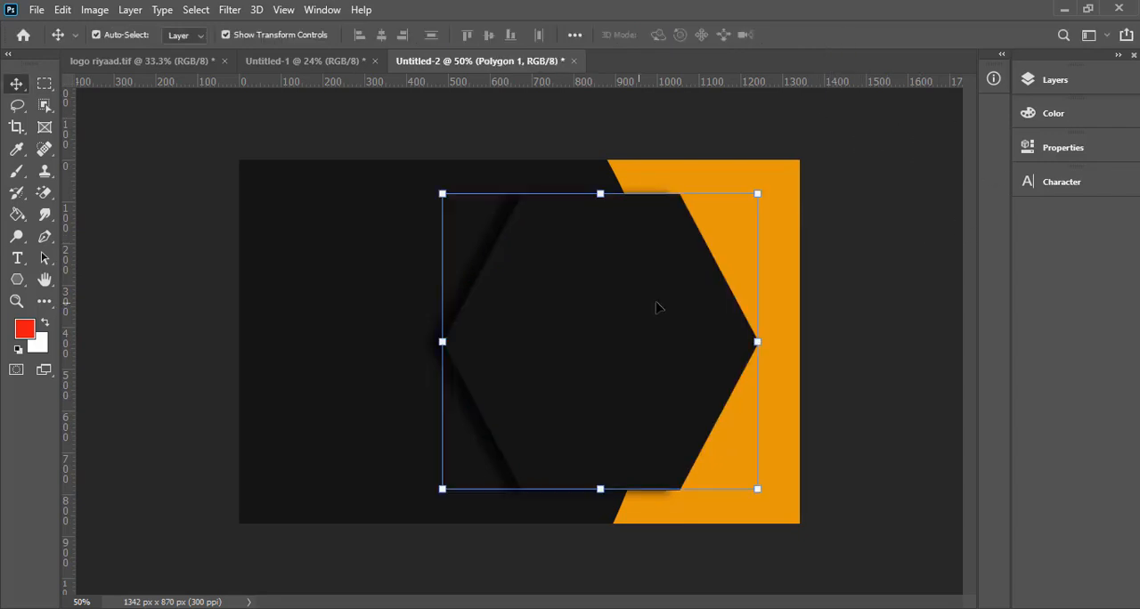
click(836, 304)
click(634, 318)
click(860, 258)
click(674, 328)
click(840, 271)
click(599, 258)
- Check the hexagon's shadow in 22513.jpg in Photos, and increase the size and distance of the hexagon's drop shadow in Photoshop
click(862, 608)
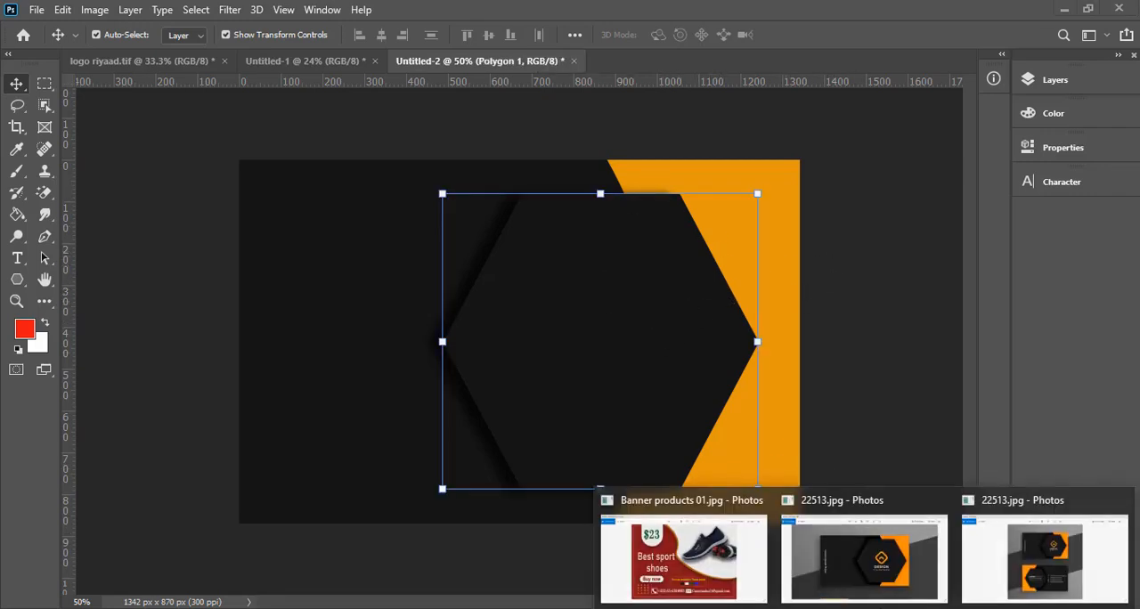
click(903, 560)
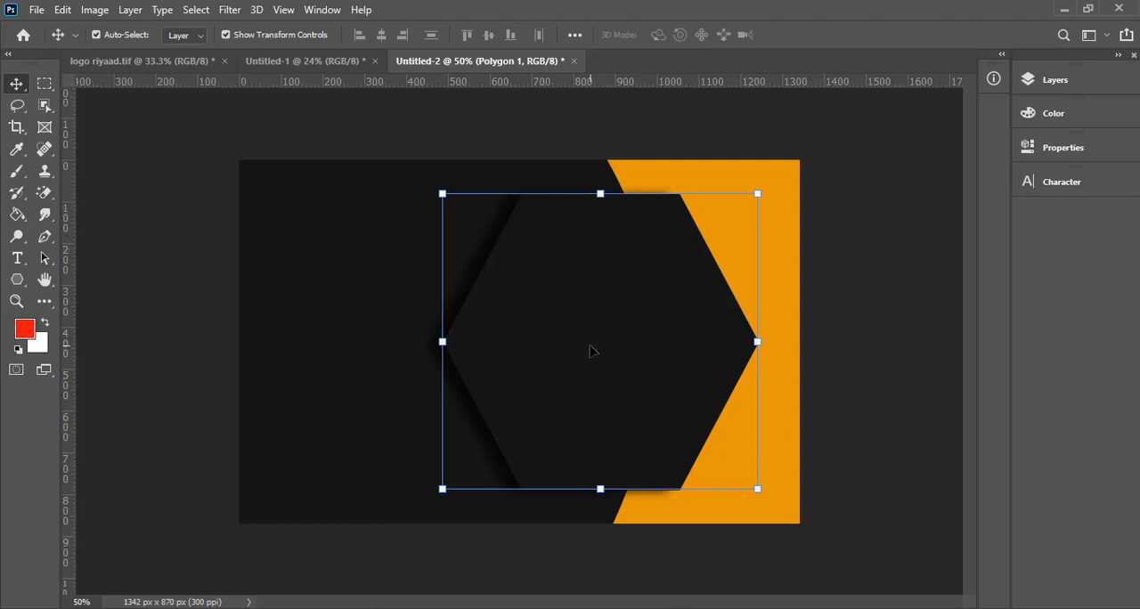
click(1056, 81)
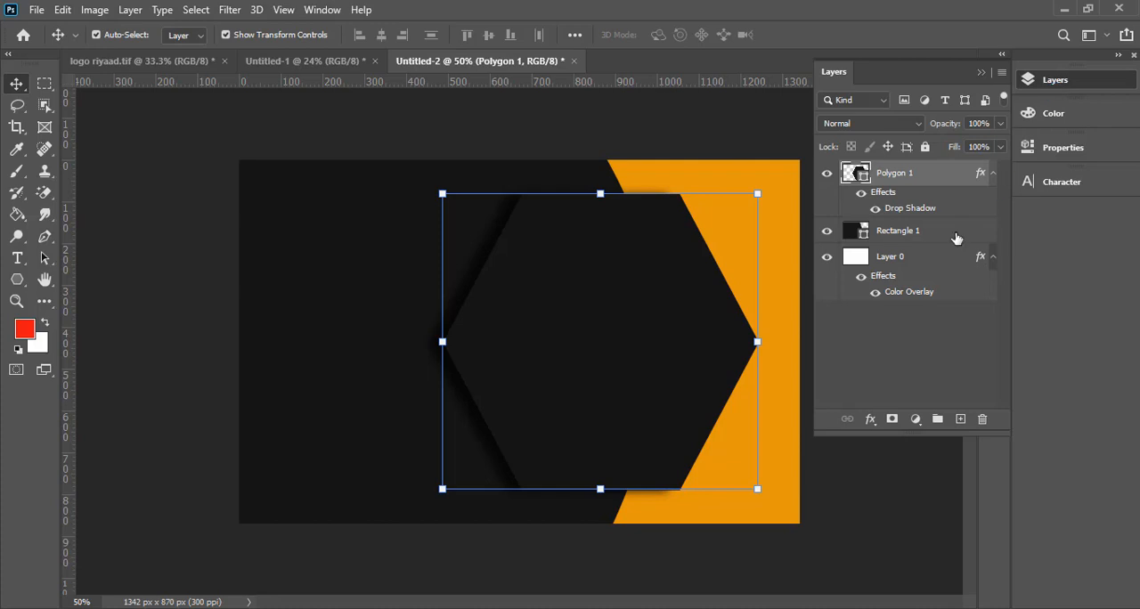
click(870, 420)
click(964, 592)
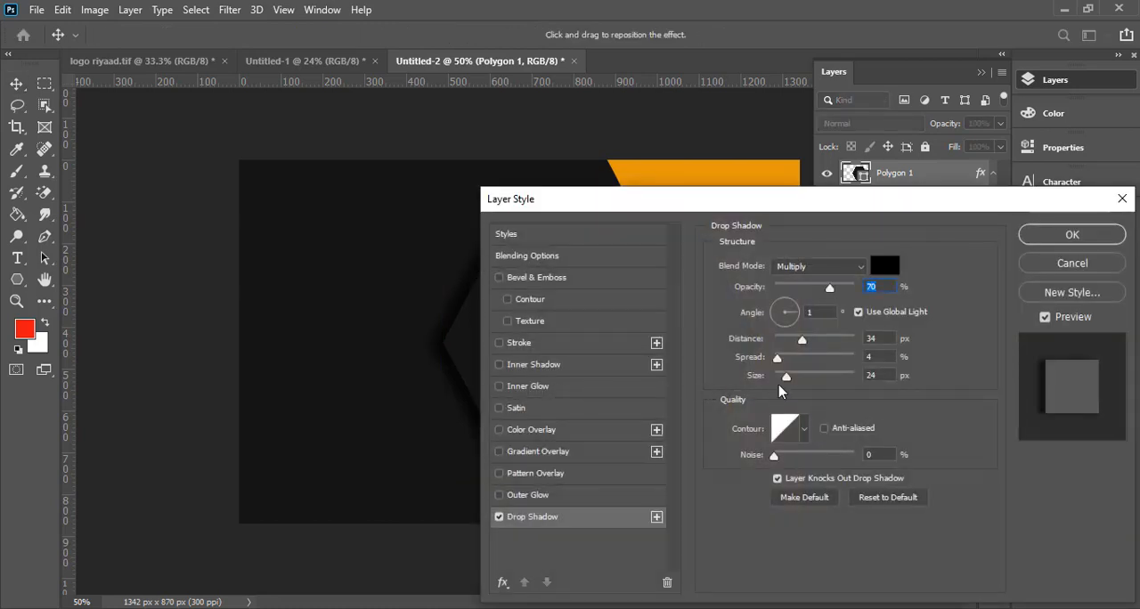
drag(790, 383, 822, 342)
click(1074, 237)
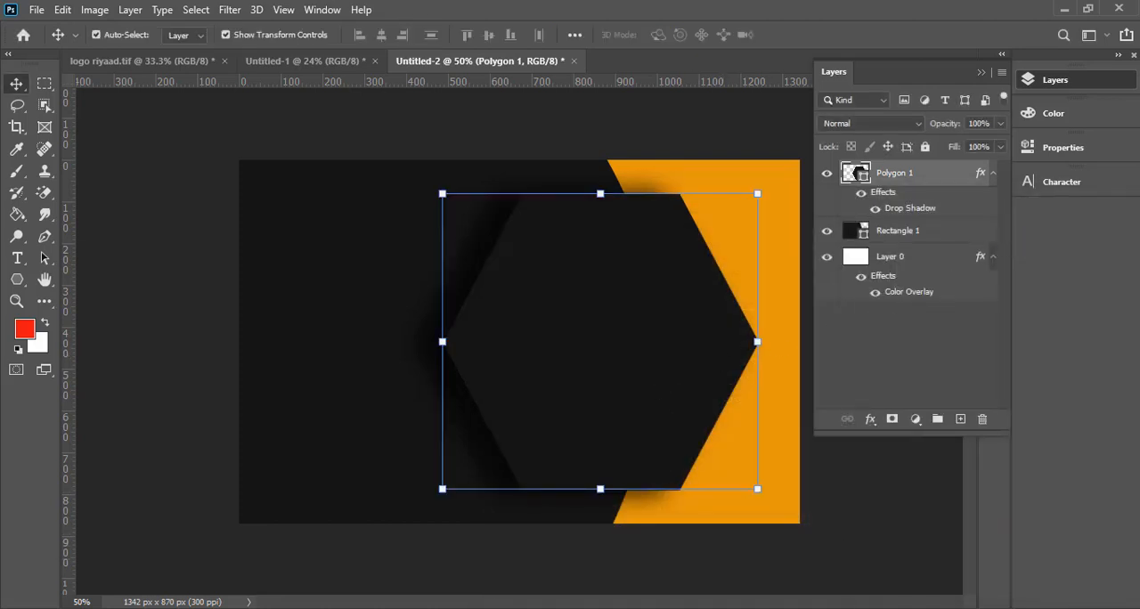
- Compare the hexagon with 22513.jpg in Photos, and enlarge it in Photoshop to about 800 px wide, vertically centred on the card
click(862, 548)
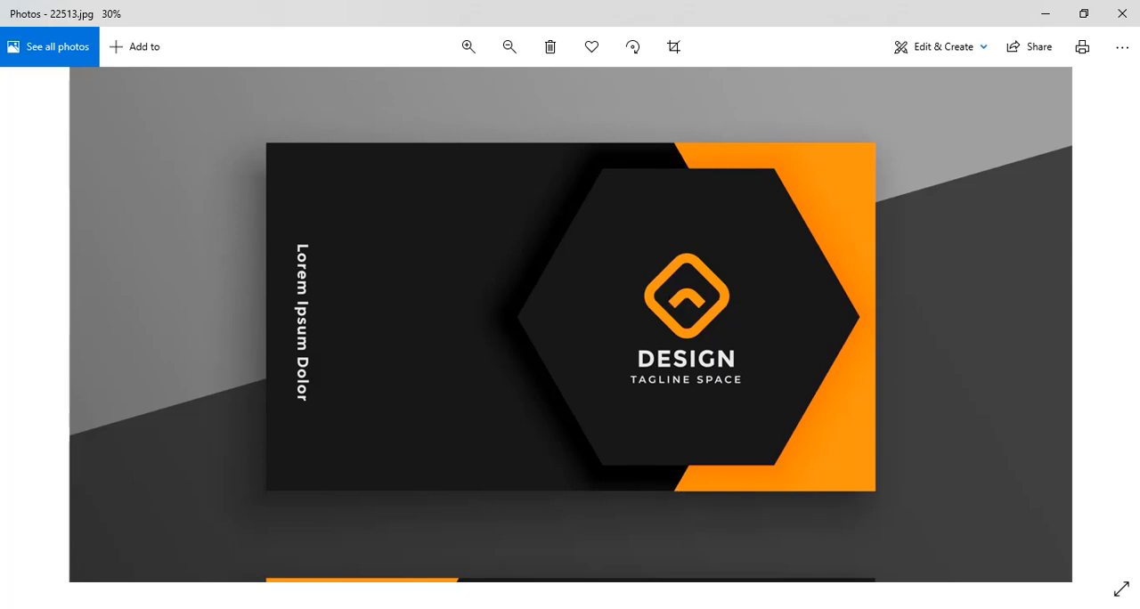
key(alt+Tab)
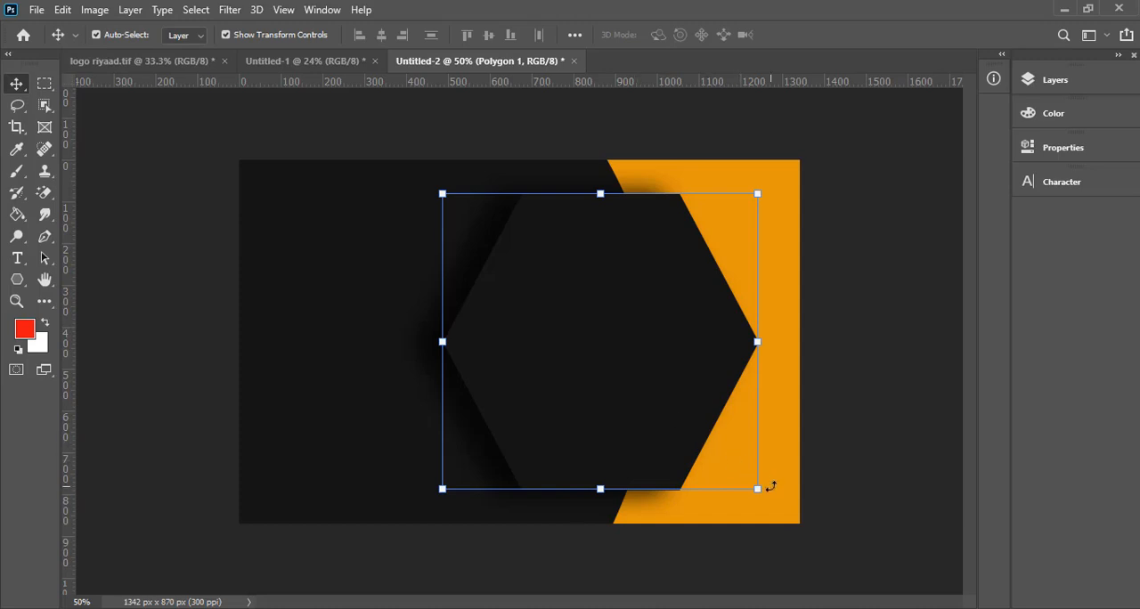
drag(757, 489, 777, 507)
mouse_move(611, 358)
mouse_down()
mouse_move(611, 346)
mouse_move(602, 351)
mouse_up()
click(828, 37)
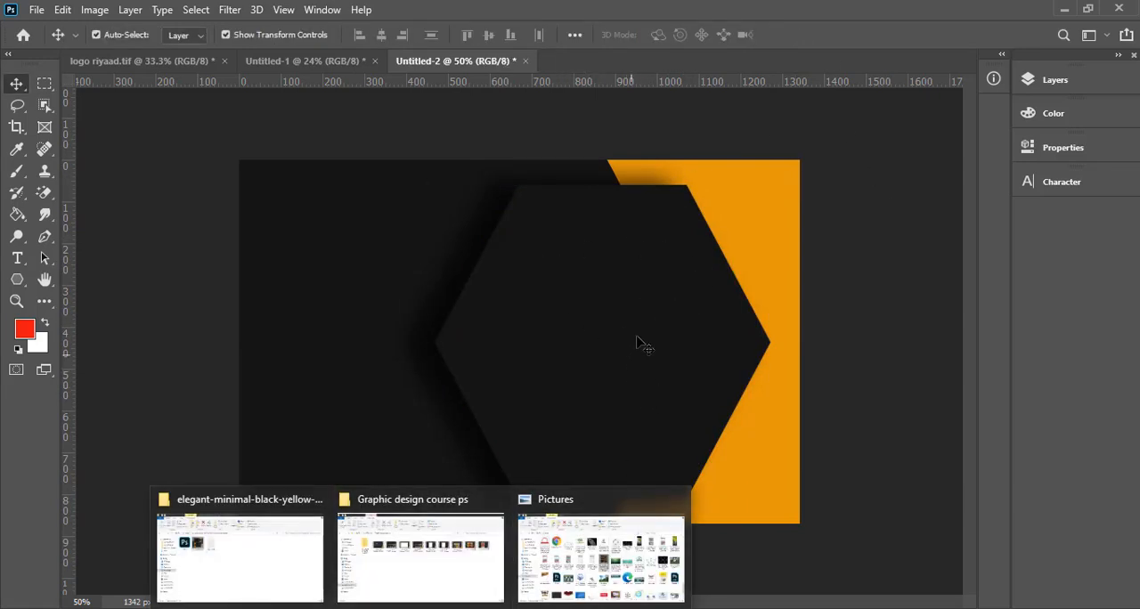
- Place the hands-and-book logo image stock-illustration-173431249 from the Pictures folder into the Photoshop business card document
mouse_move(466, 563)
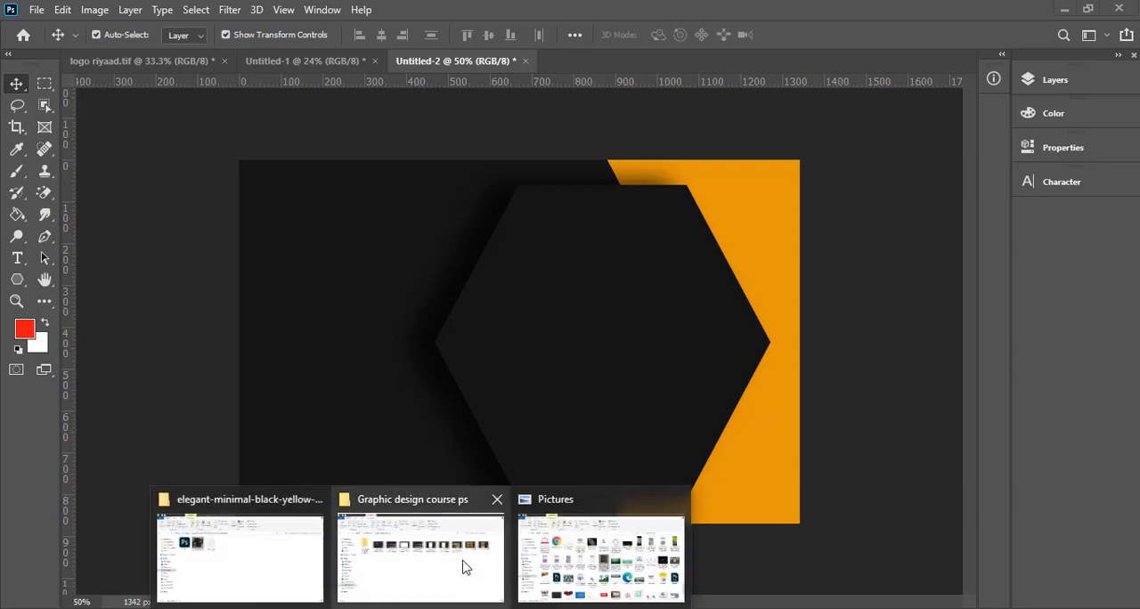
click(575, 570)
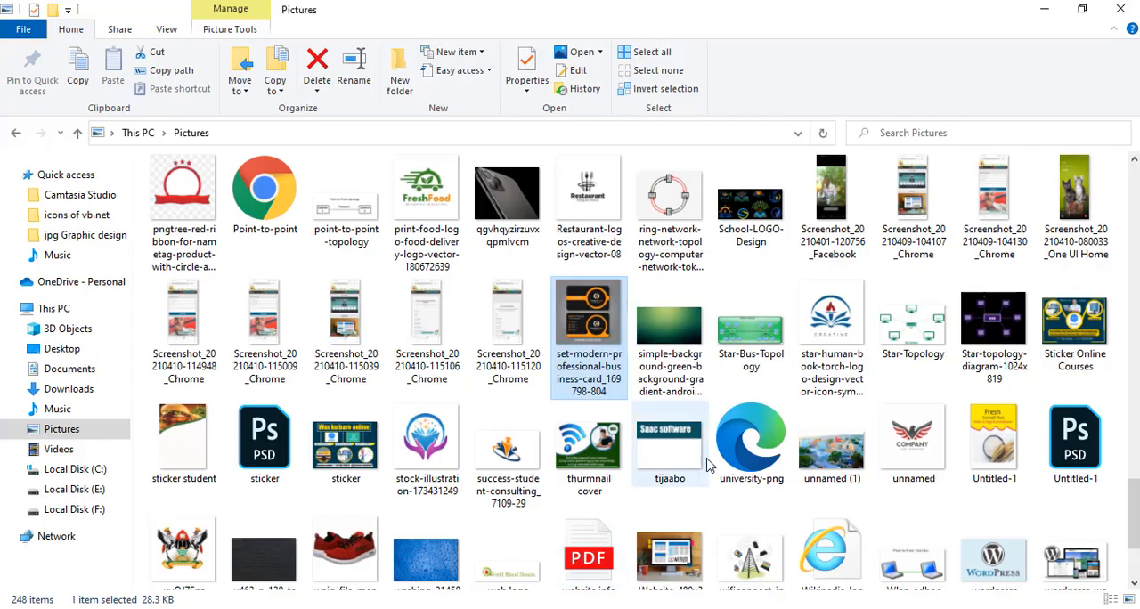
scroll(713, 461, down, 2)
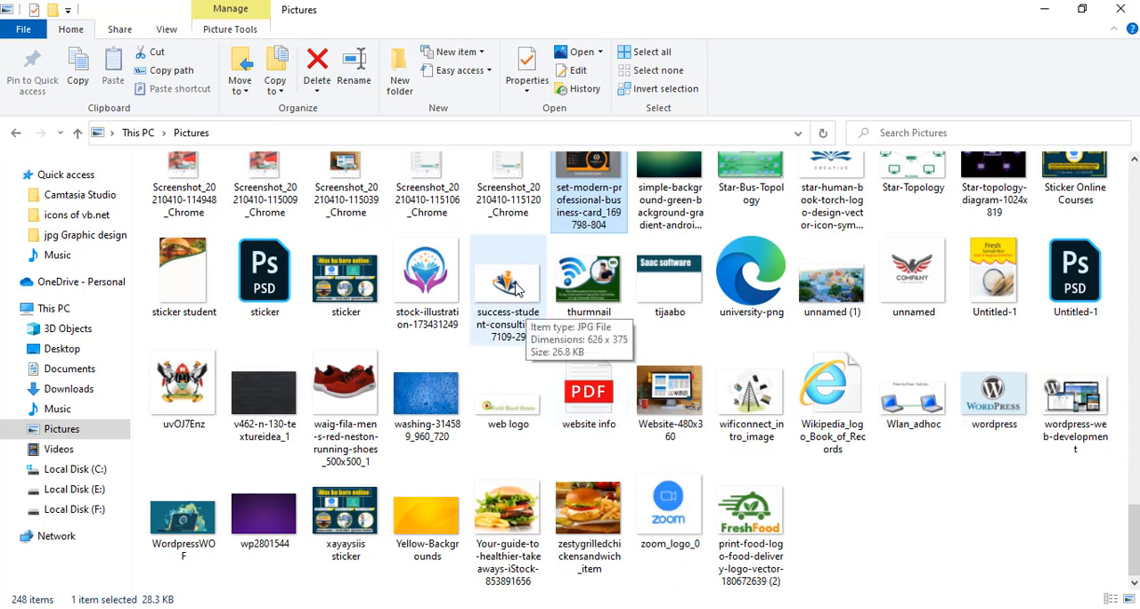
click(524, 303)
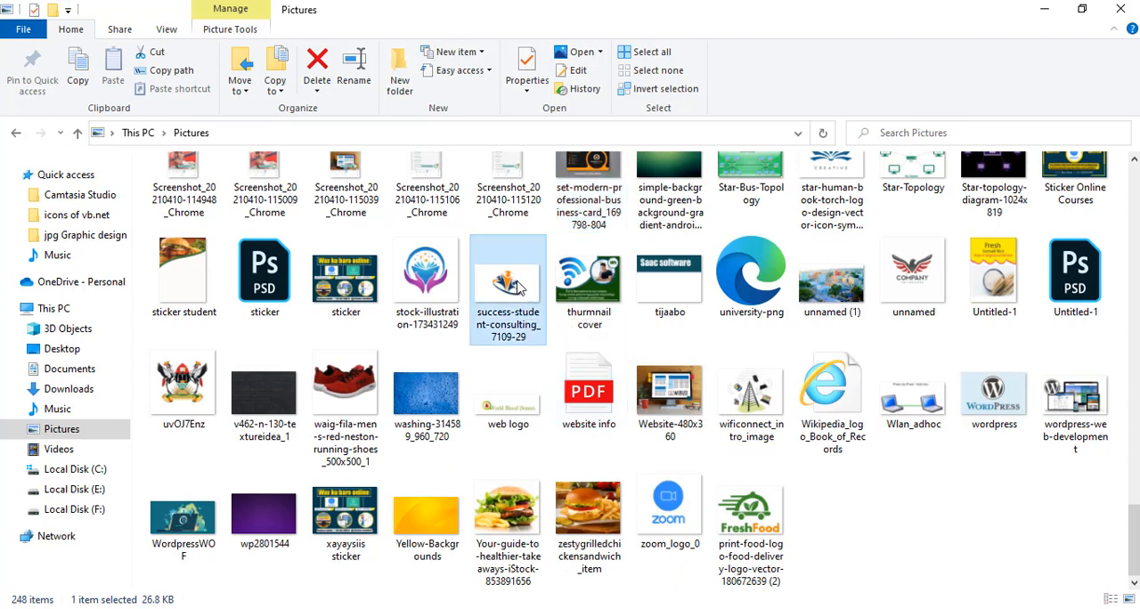
click(428, 283)
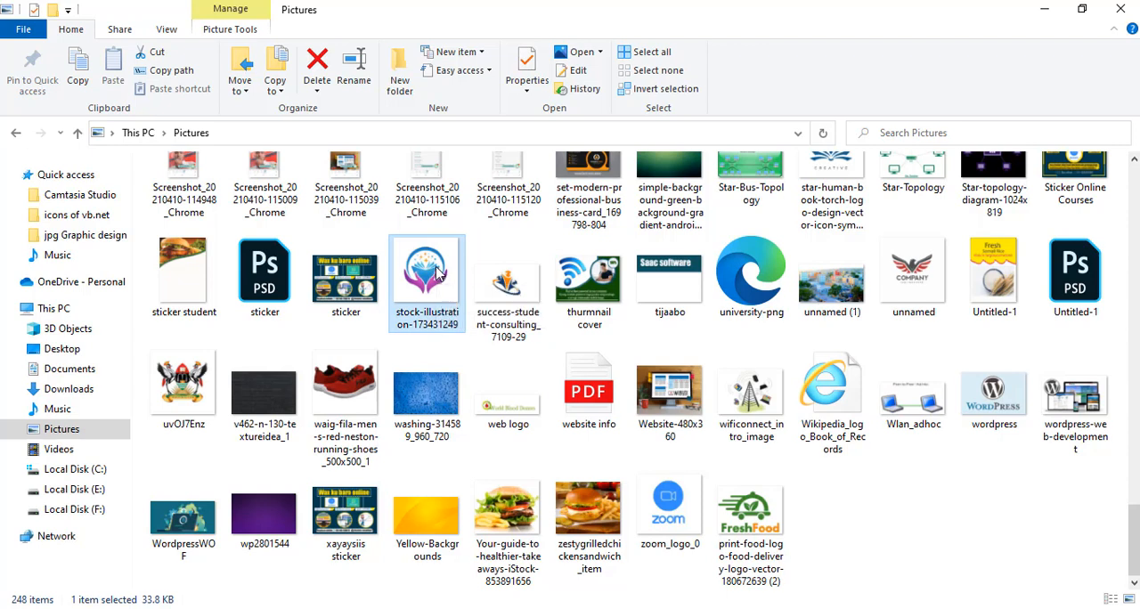
drag(436, 275, 616, 399)
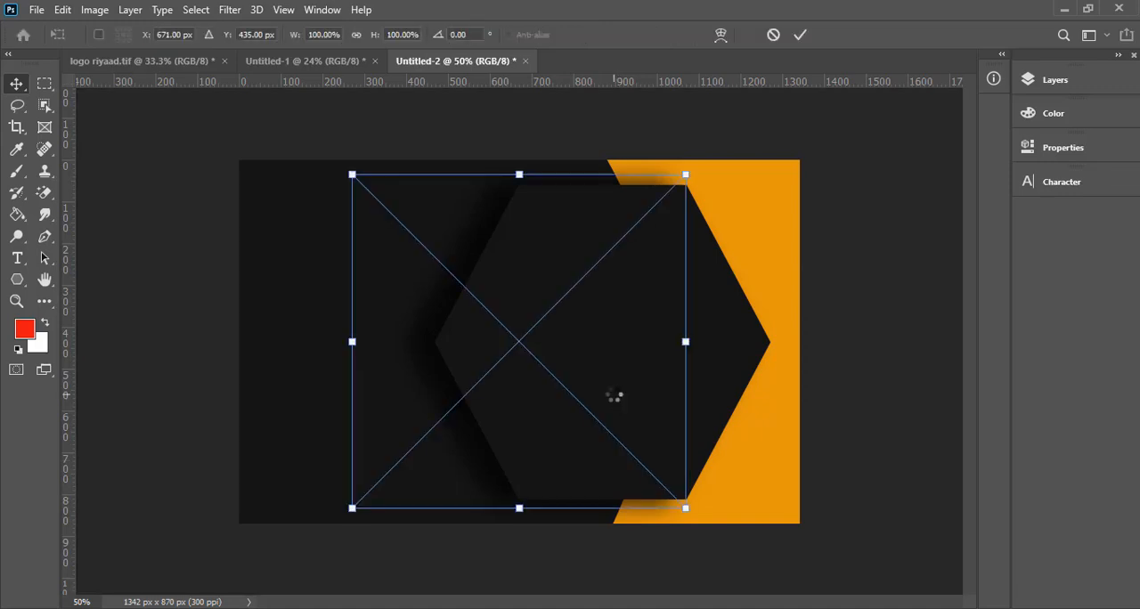
- Move the placed logo image over the hexagon, scale it to 101%, and commit it at X 919 px, Y 439 px
drag(620, 353, 721, 353)
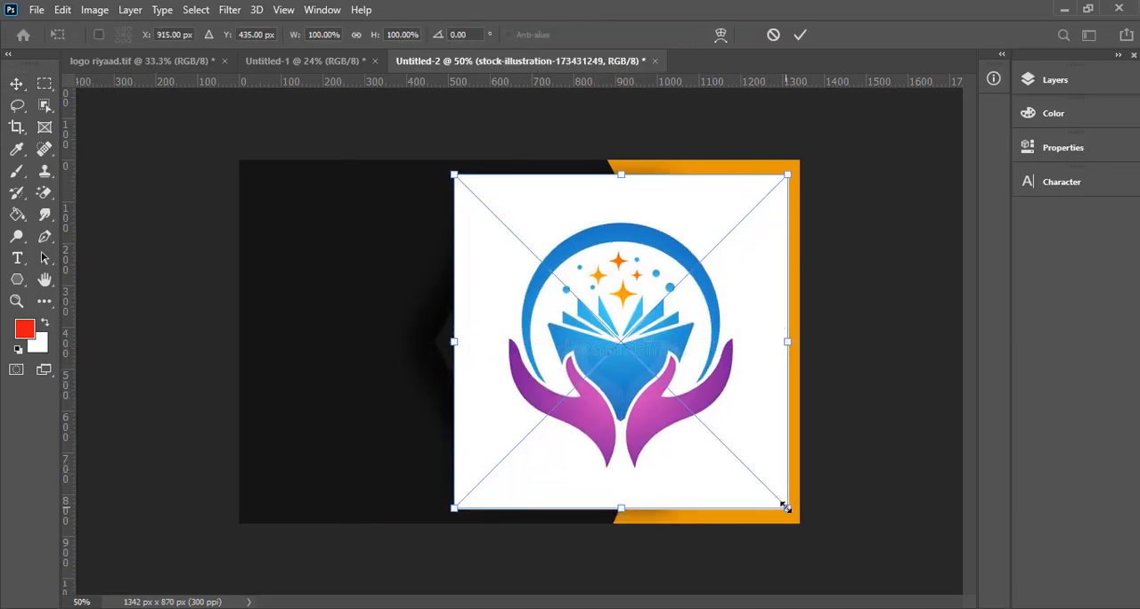
mouse_move(785, 507)
mouse_down()
mouse_move(739, 466)
mouse_move(766, 488)
mouse_move(762, 469)
mouse_move(791, 512)
mouse_up()
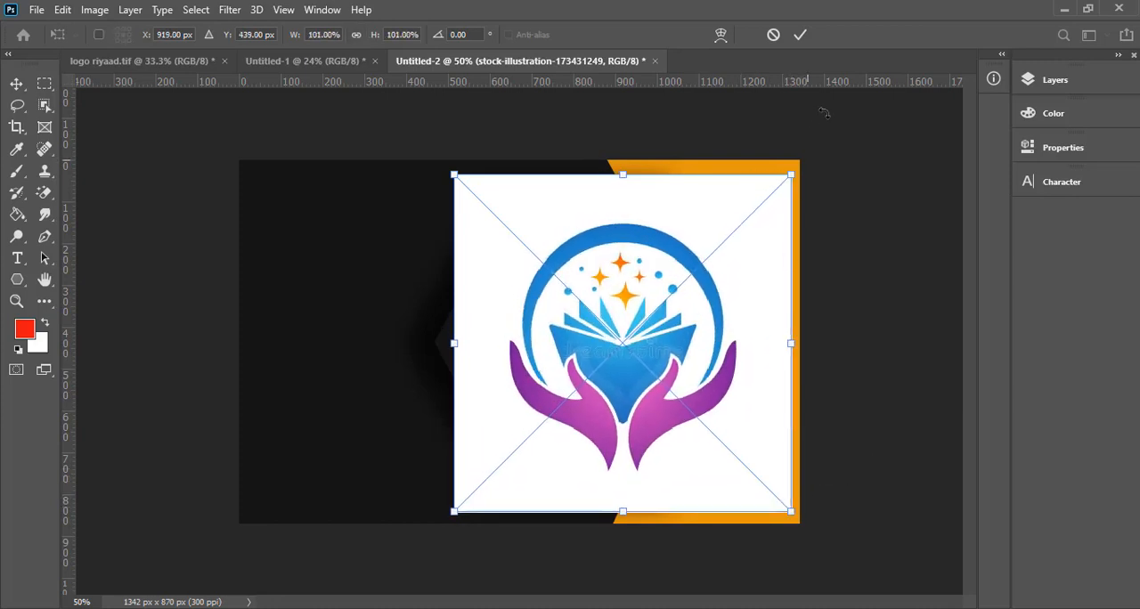
click(805, 39)
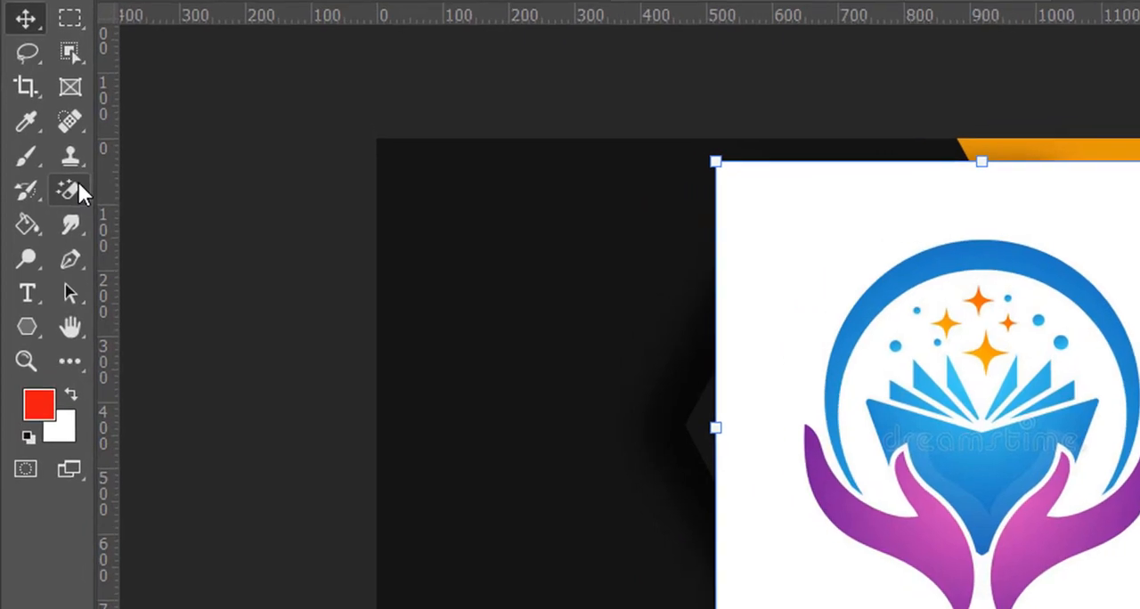
- Erase the logo image's white background with the Magic Eraser Tool at a tolerance of 32
right_click(50, 191)
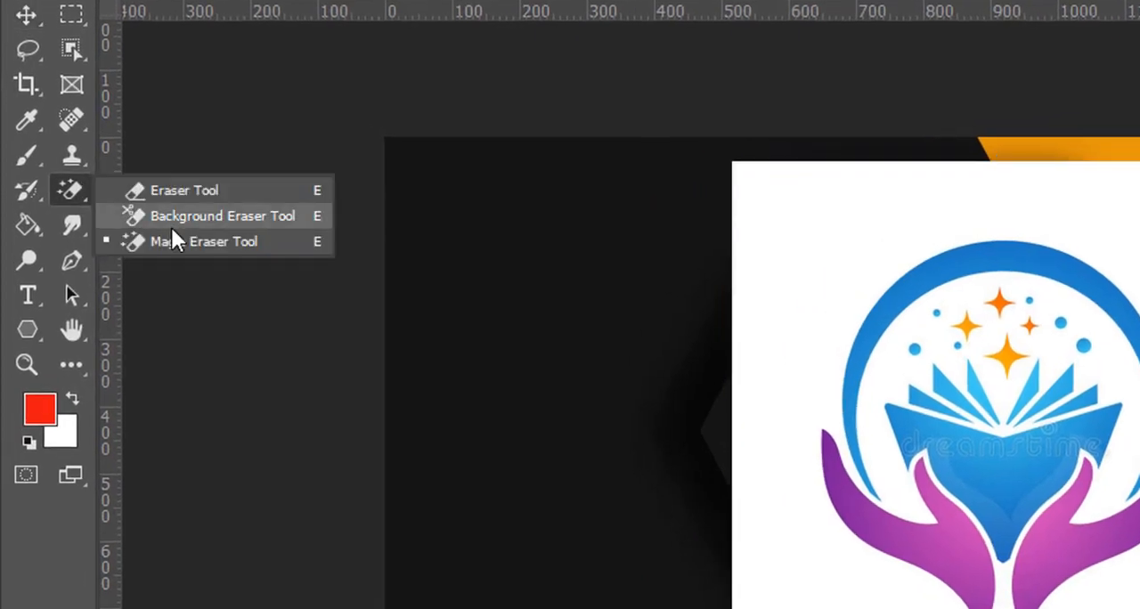
click(200, 242)
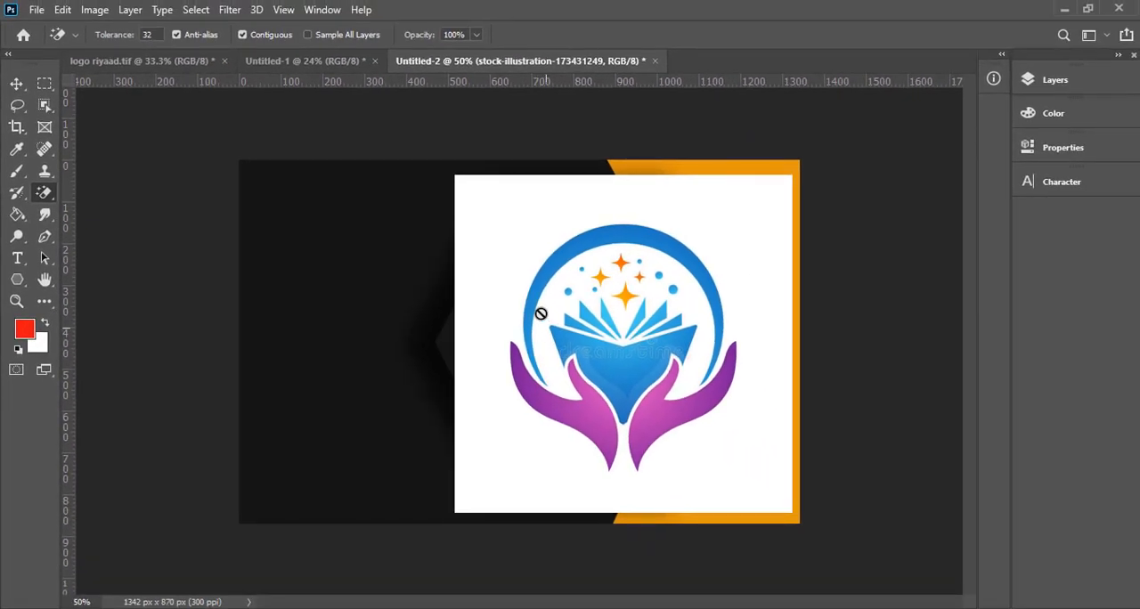
click(519, 267)
click(542, 255)
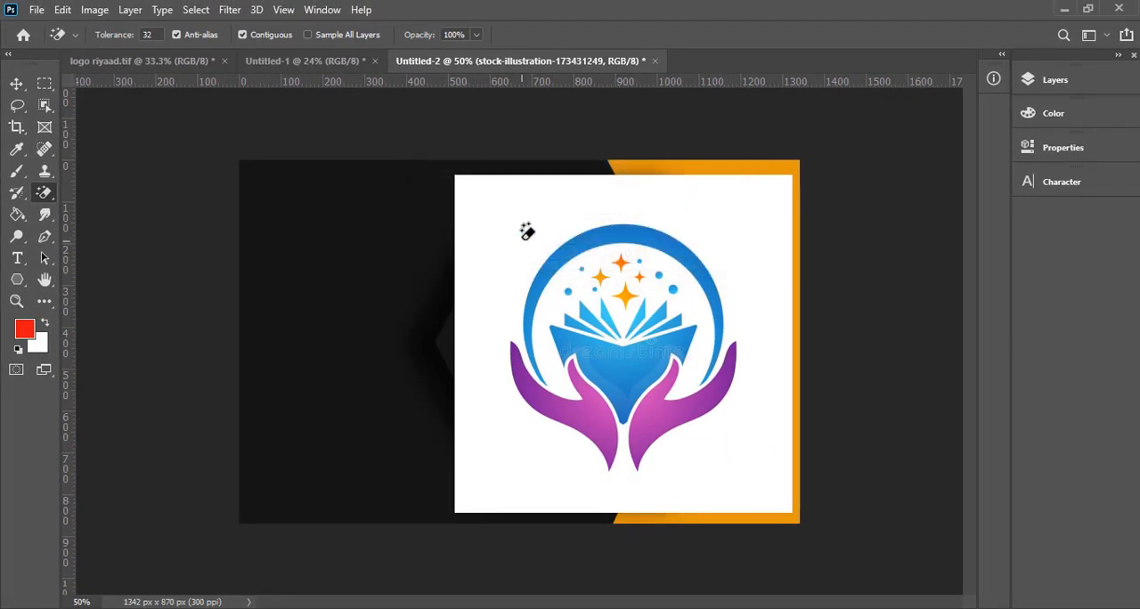
click(526, 232)
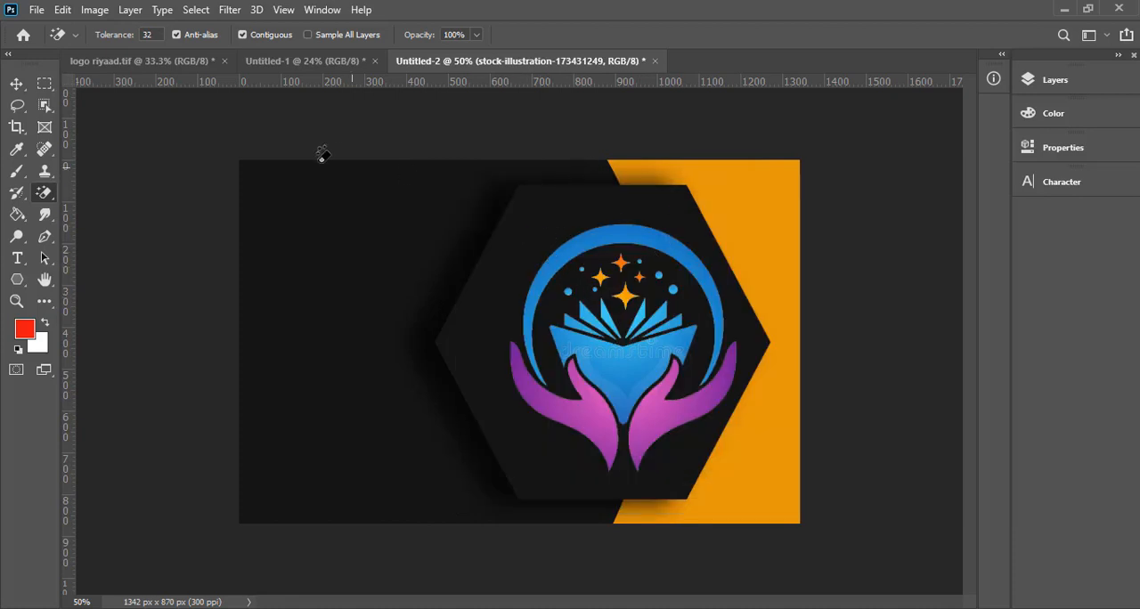
- Scale the logo down to 76.94%, centre it inside the hexagon, and apply the transformation
click(17, 84)
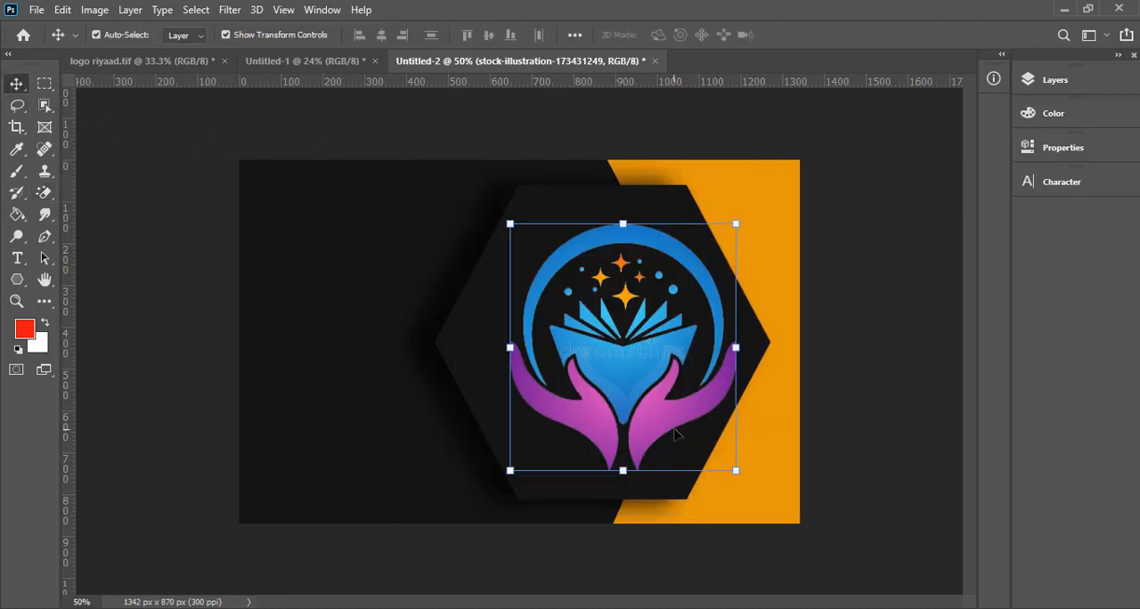
drag(680, 425, 661, 424)
drag(714, 471, 660, 415)
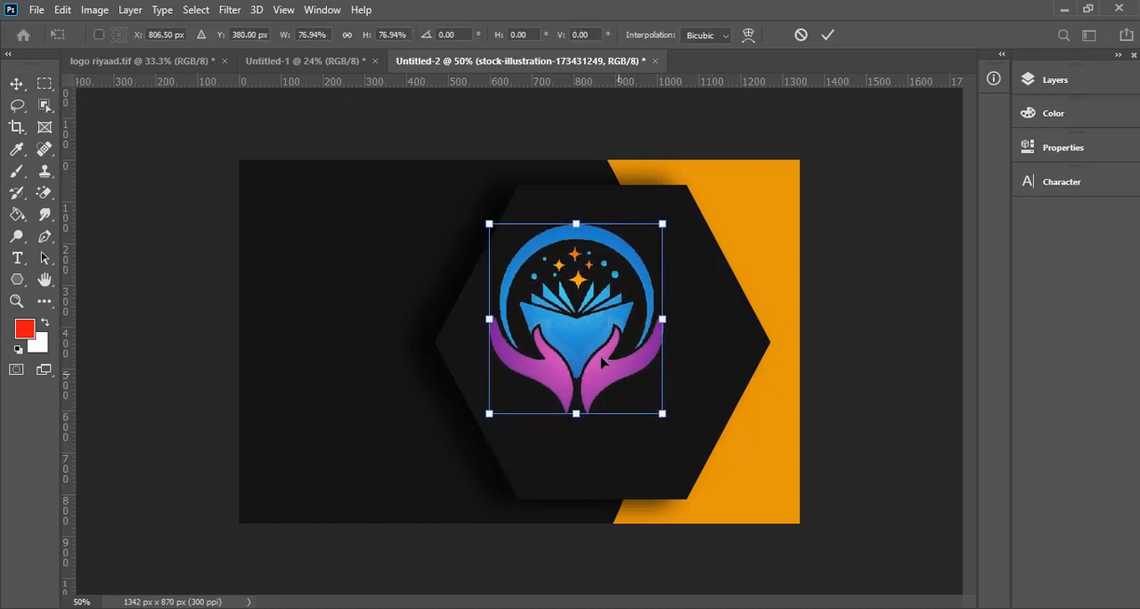
drag(584, 288, 615, 313)
key(Return)
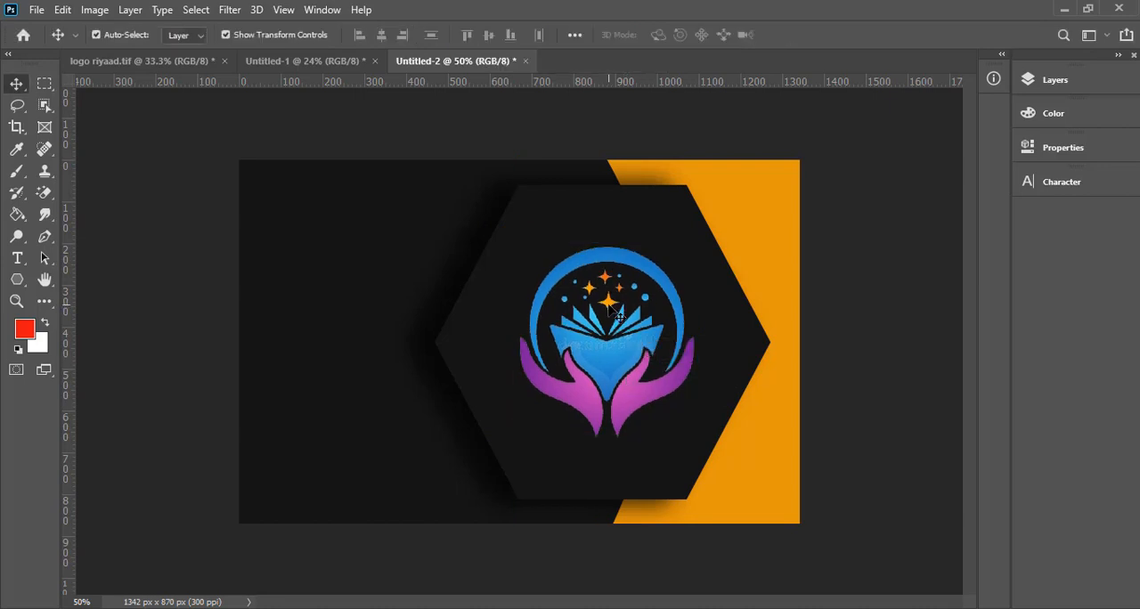
- Select the logo's layer, and check the front card layout in 22513.jpg in Photos
click(643, 356)
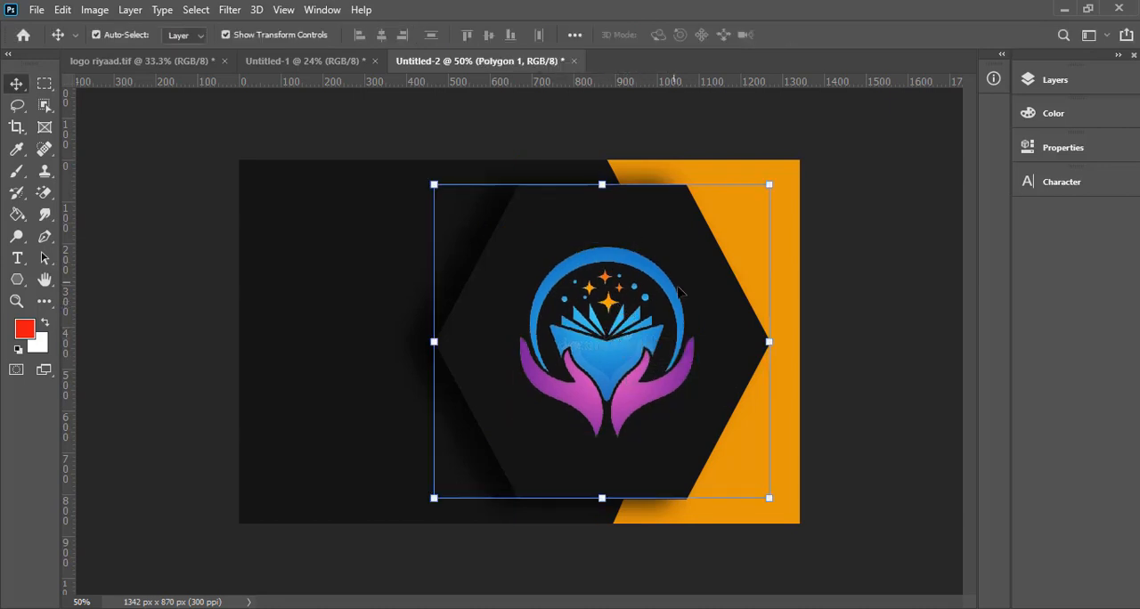
click(893, 228)
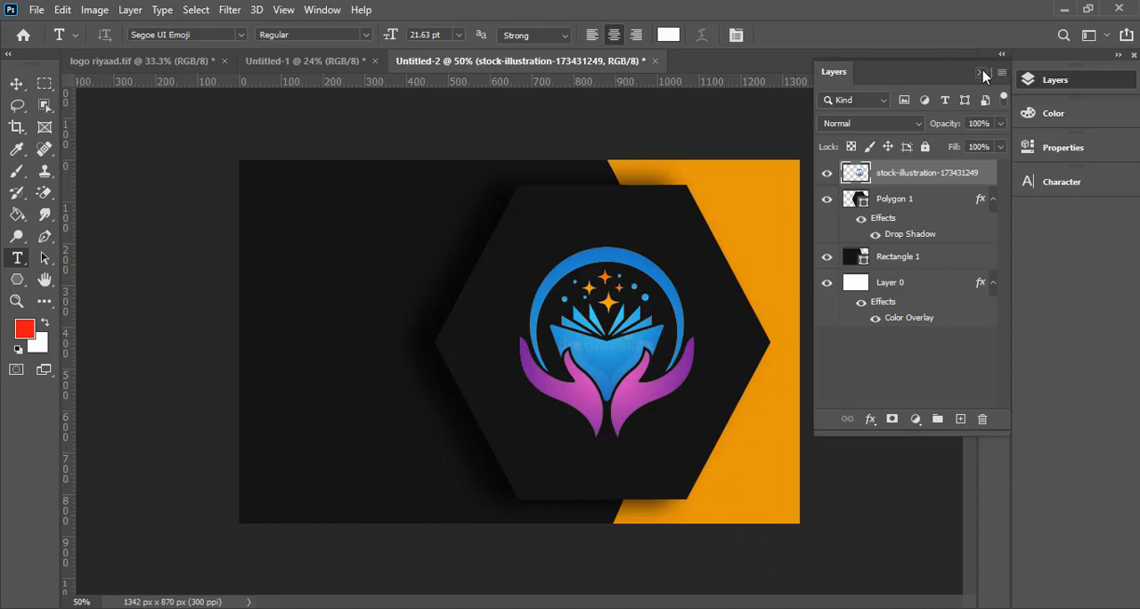
click(982, 74)
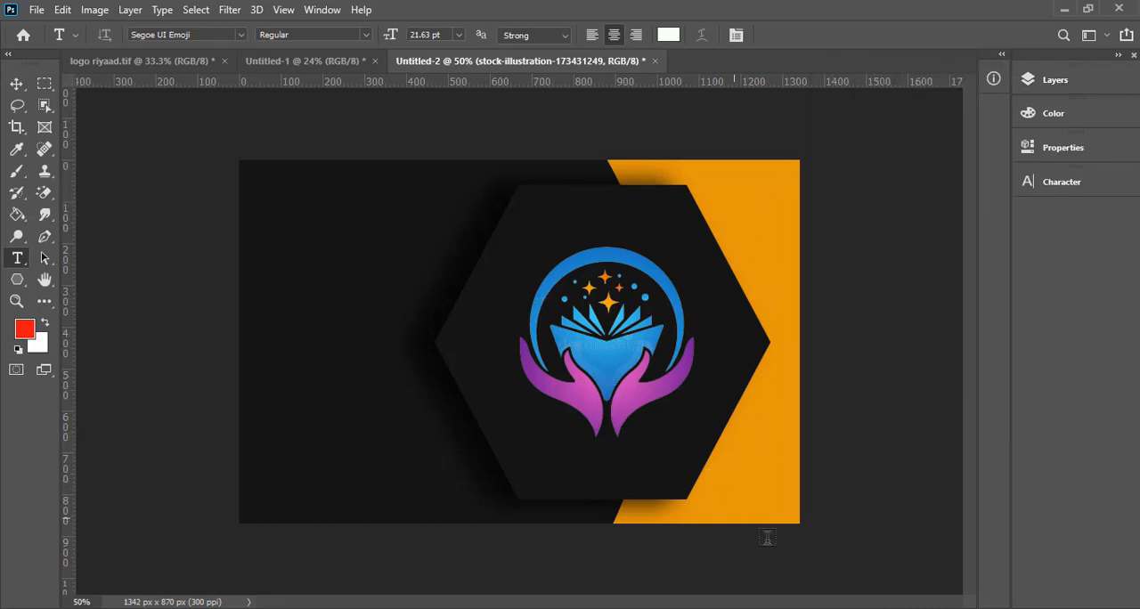
mouse_move(807, 523)
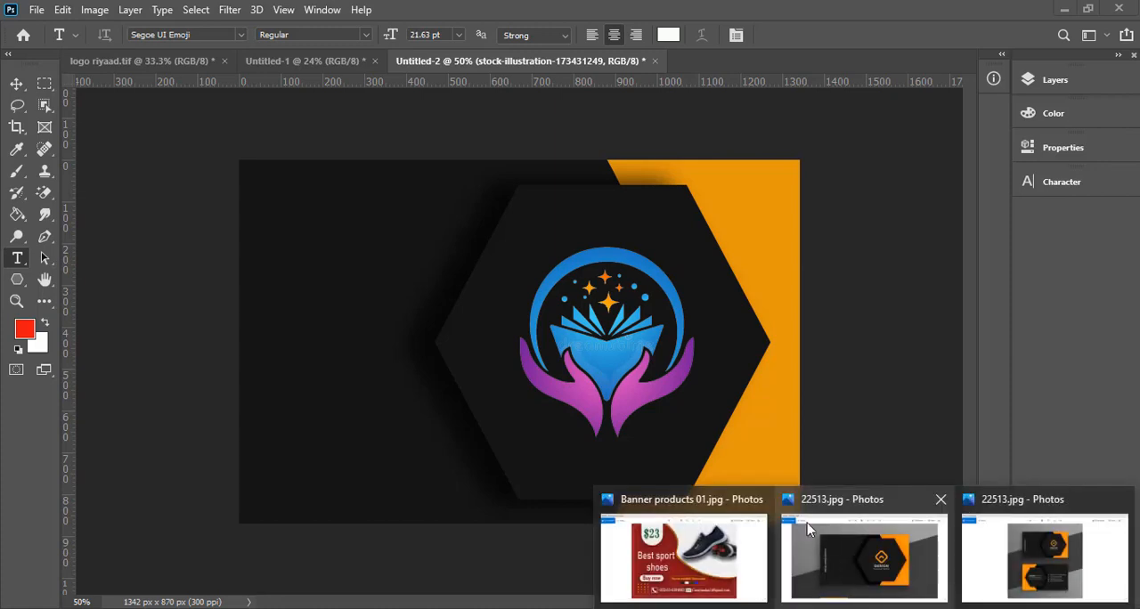
click(845, 554)
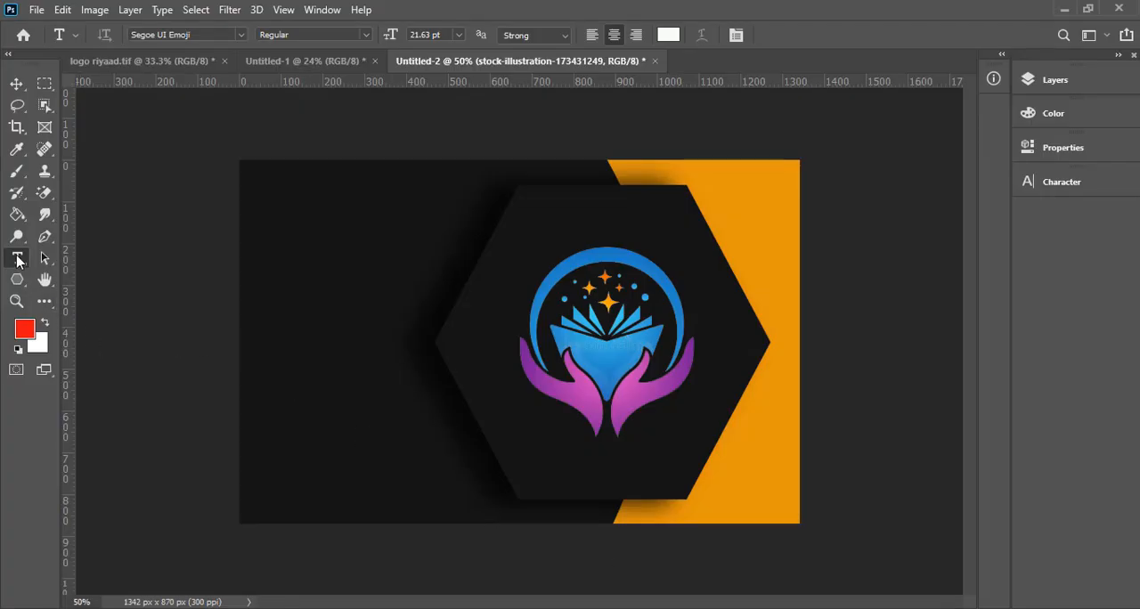
- Add the horizontal text "Somali Educators" in white 21.63 pt Segoe UI Emoji Regular on the card's black left area
click(18, 258)
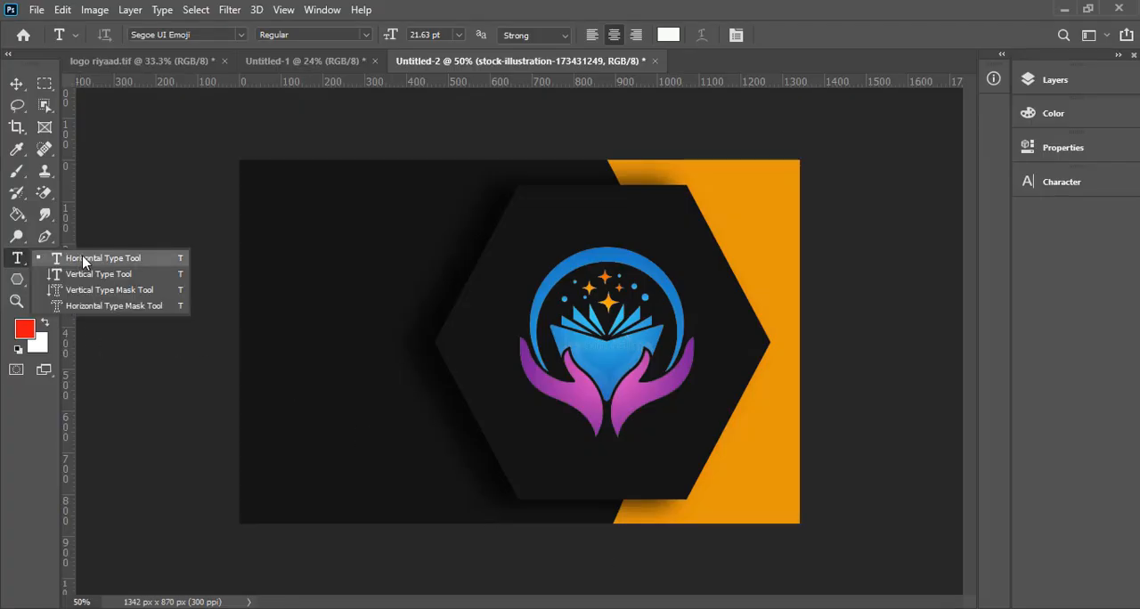
click(83, 260)
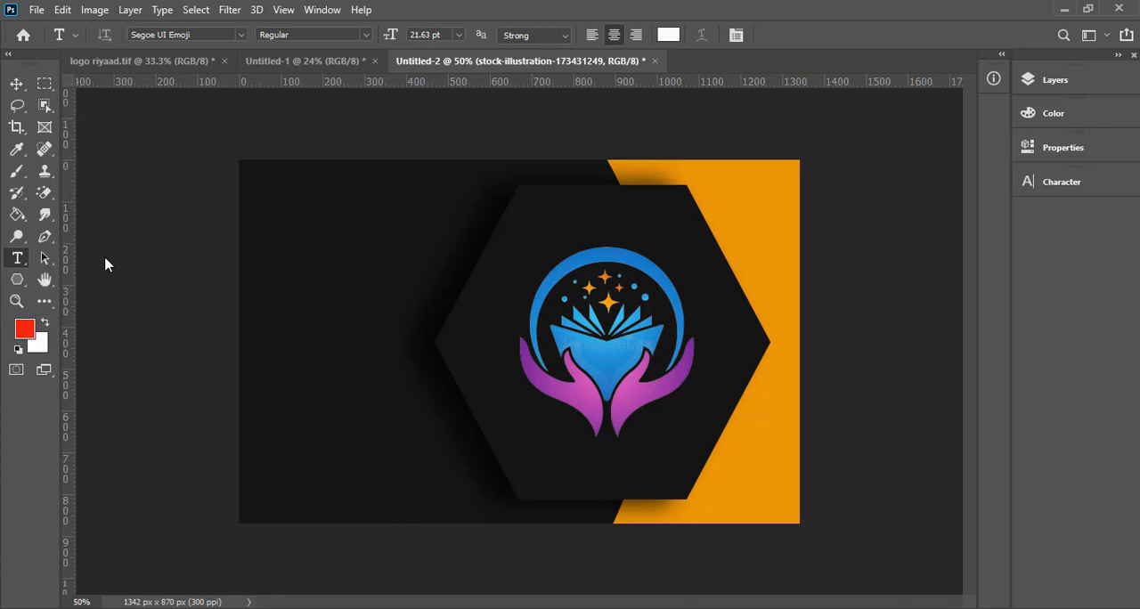
click(306, 314)
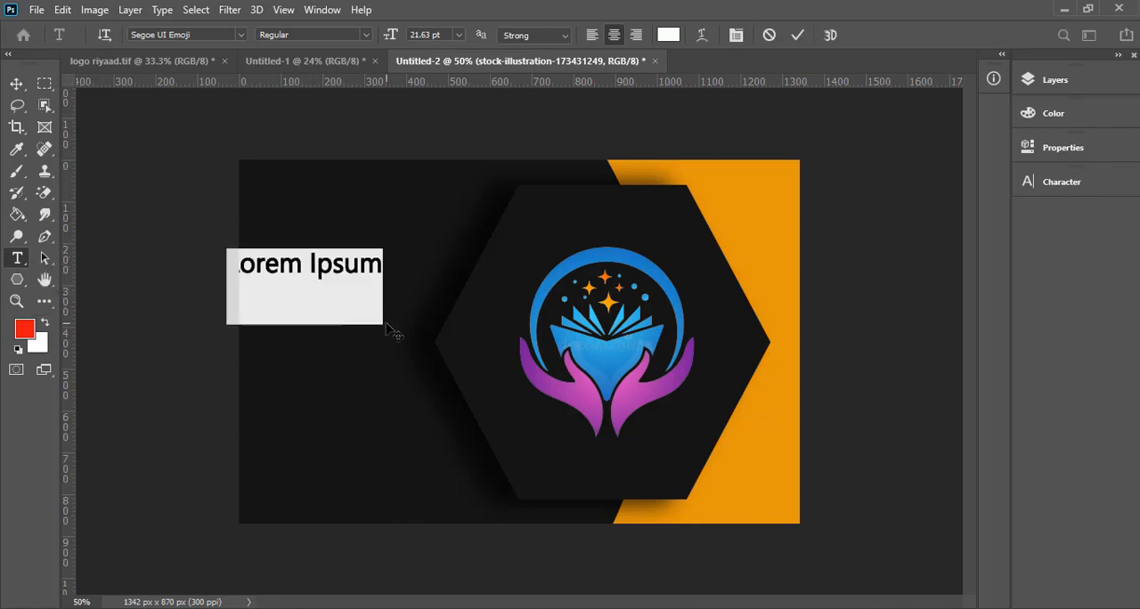
text(Somali Educato)
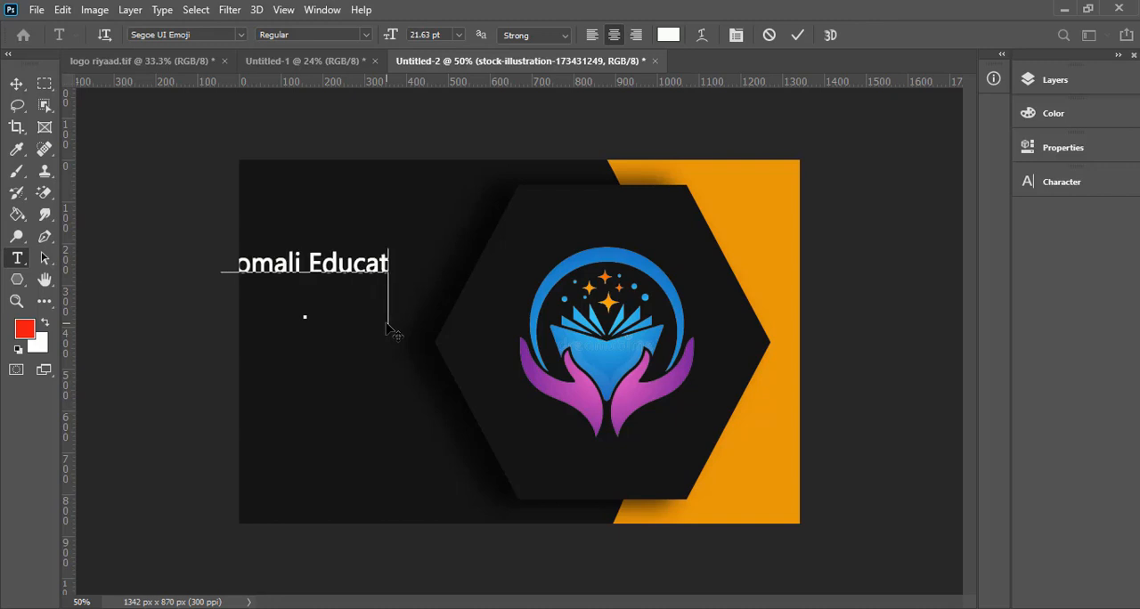
text(rs)
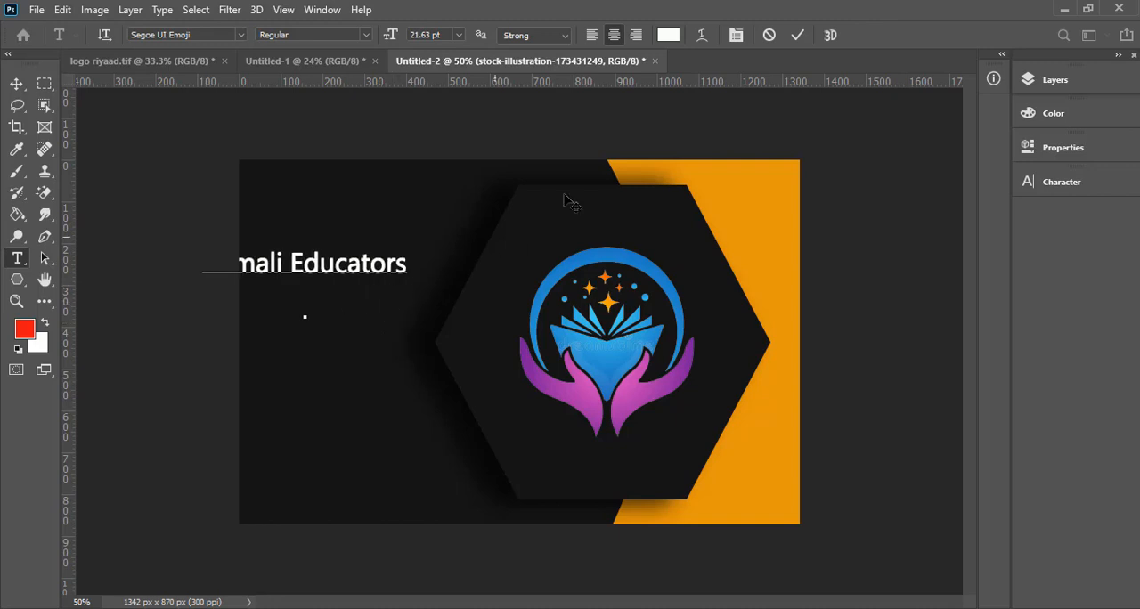
click(798, 36)
- Rotate the "Somali Educators" text by 90.81° so it reads downward, and place it vertically centred near the card's left edge
click(16, 83)
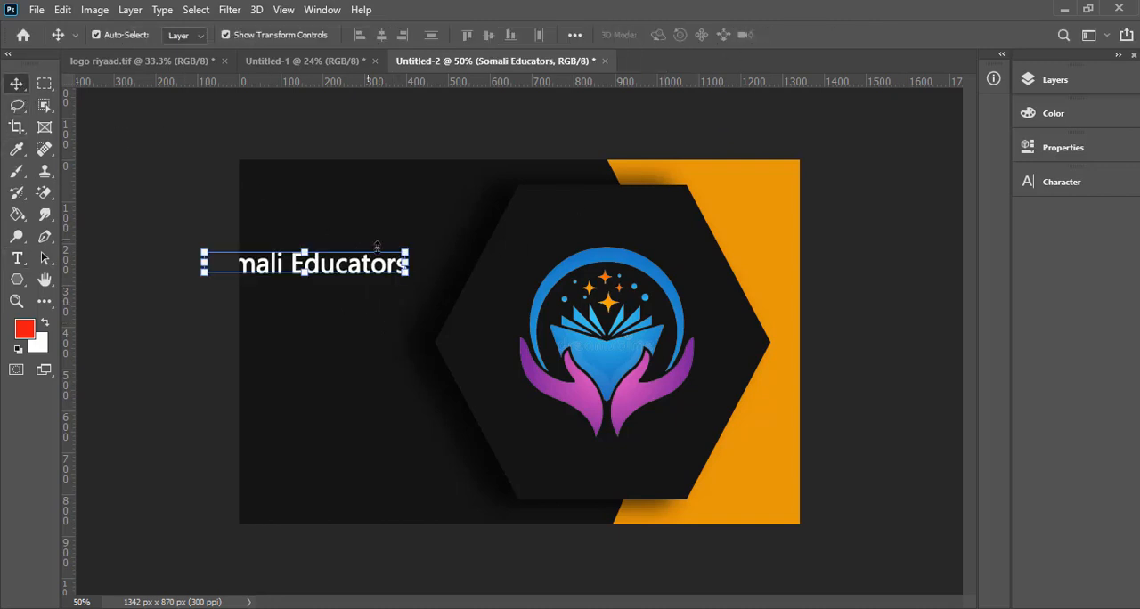
drag(370, 272, 330, 462)
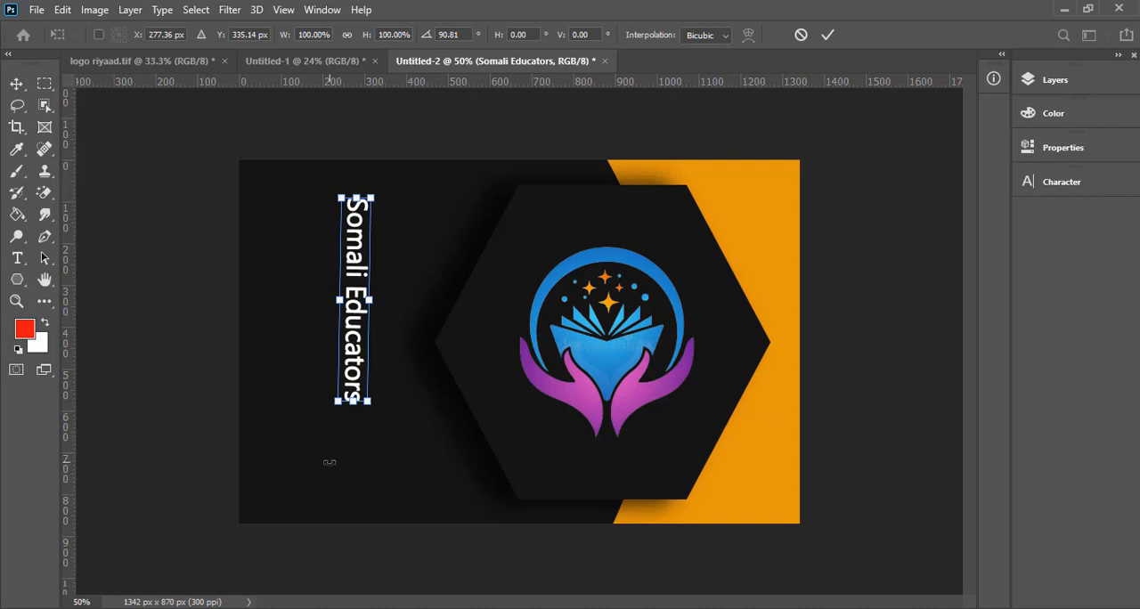
click(827, 36)
drag(358, 356, 280, 391)
click(187, 363)
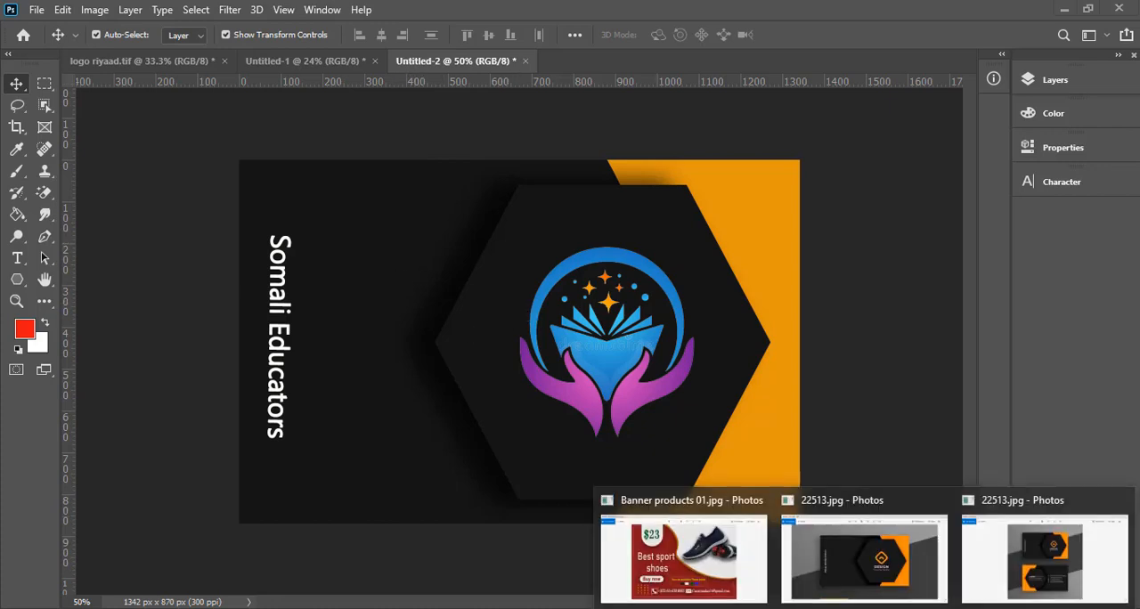
- Examine the front and back card designs in 22513.jpg in Photos, and return to Photoshop
click(873, 568)
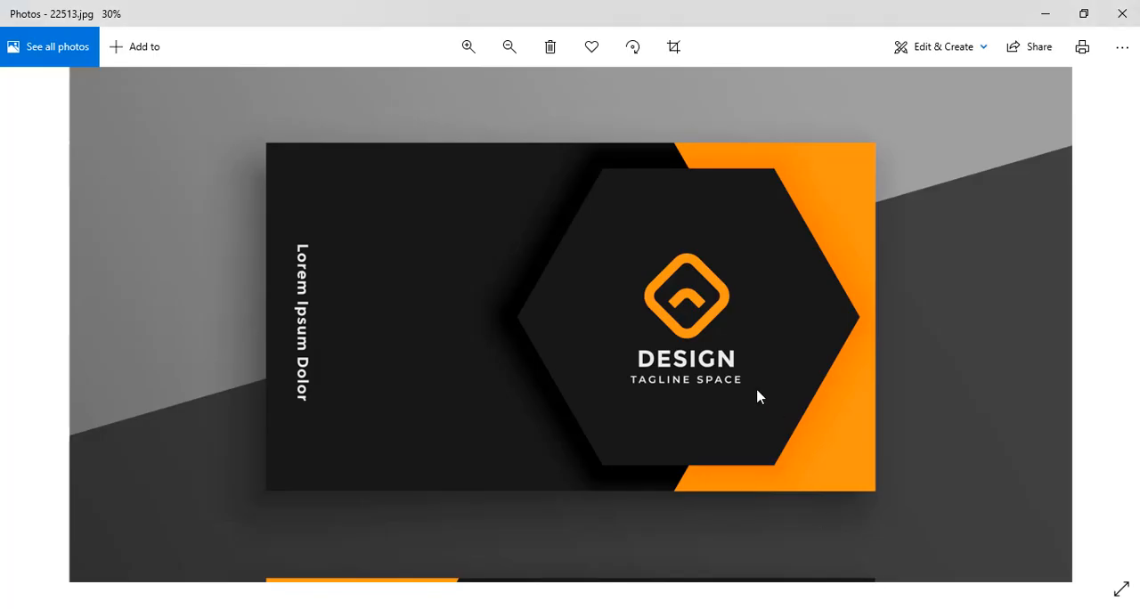
scroll(757, 397, down, 2)
drag(682, 433, 710, 279)
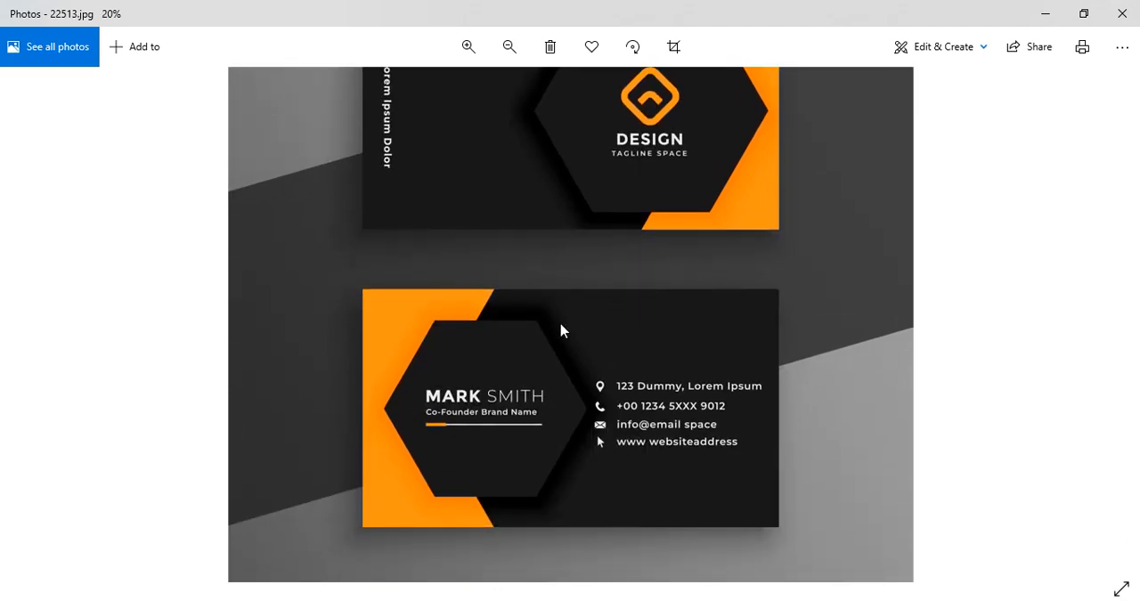
scroll(562, 331, up, 1)
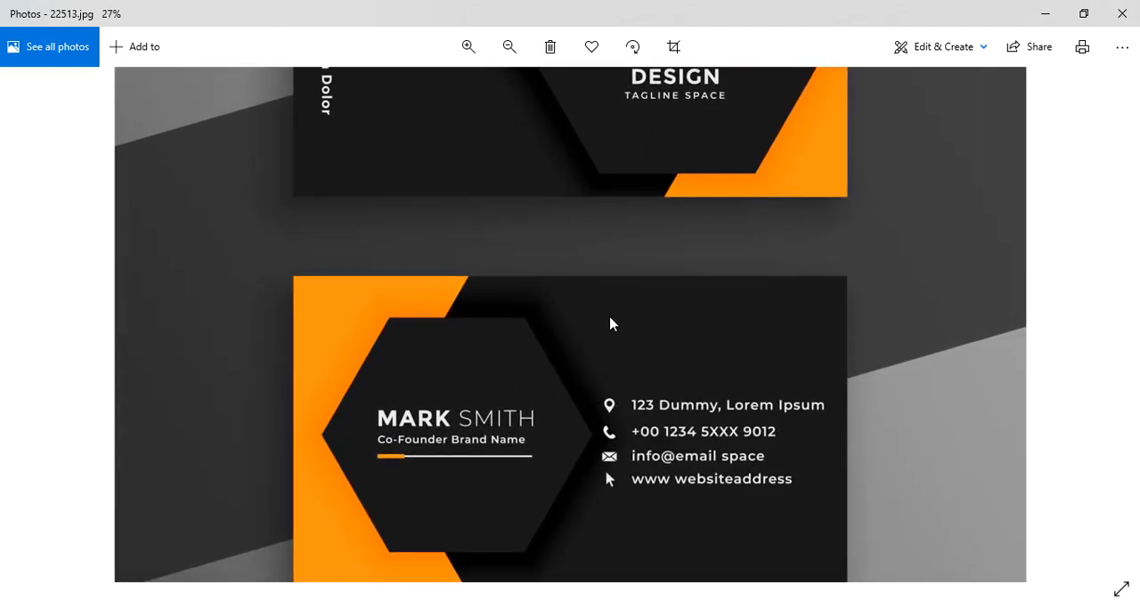
drag(606, 342, 625, 460)
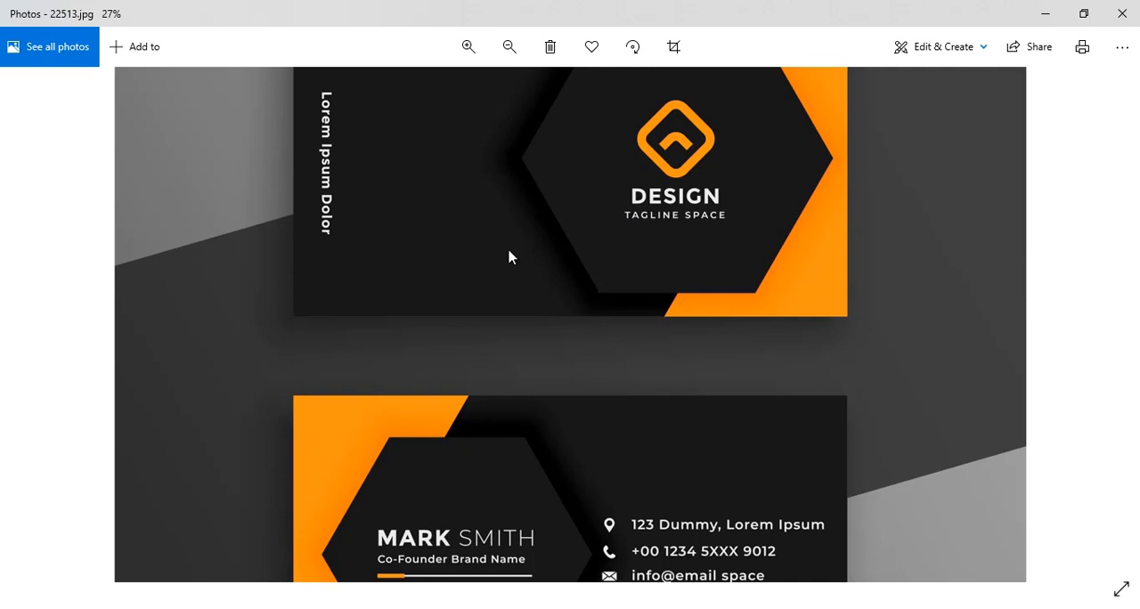
drag(615, 330, 645, 166)
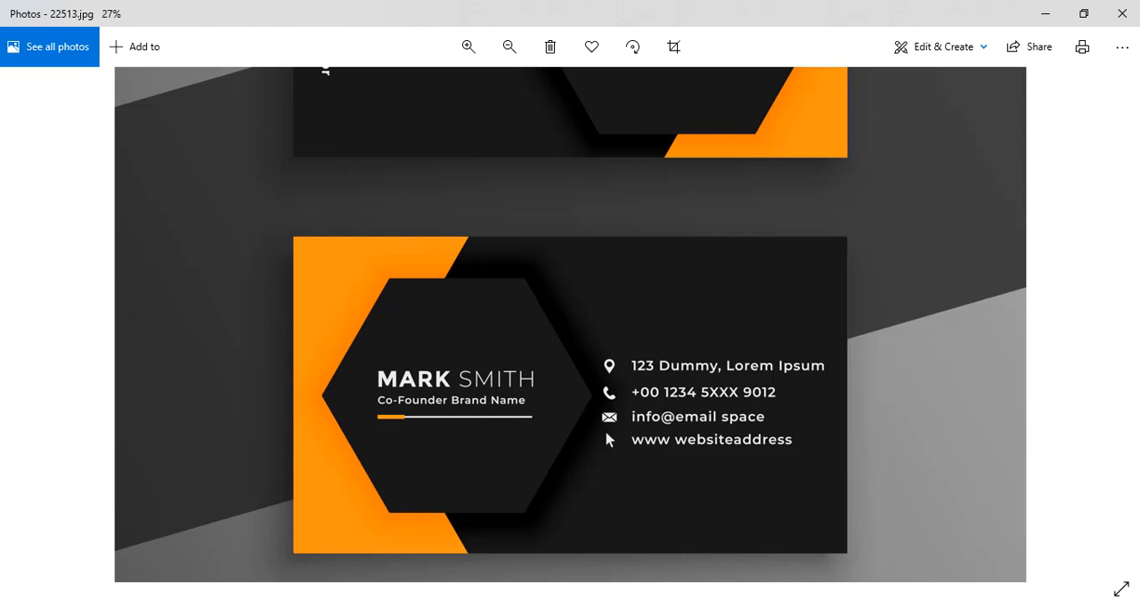
key(alt+Tab)
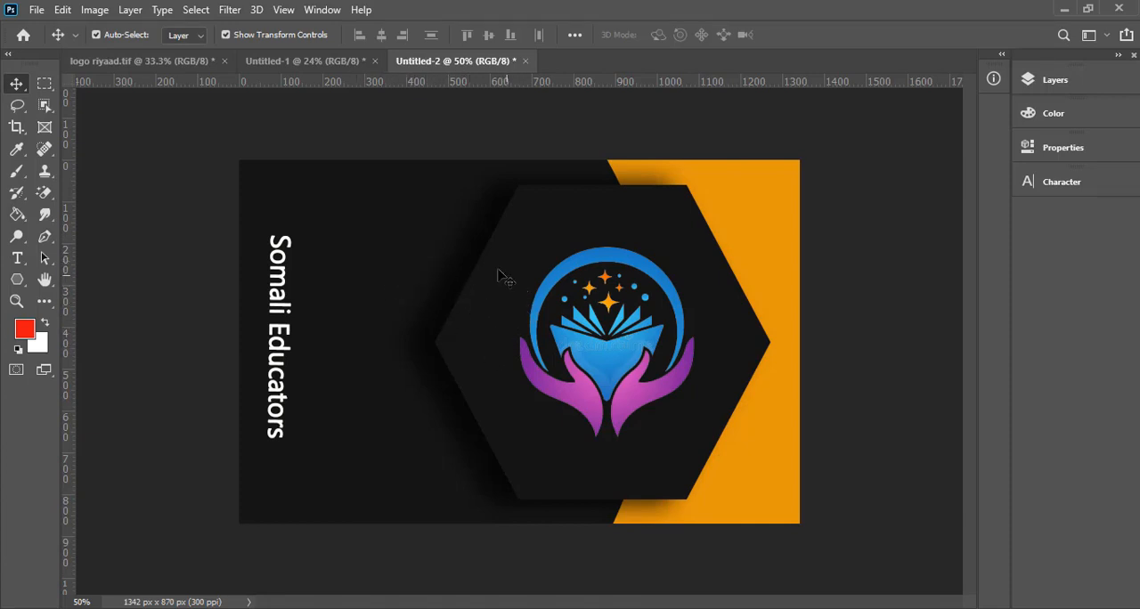
- Save the card as a JPEG named "Hore card" in the Music folder, at quality 12 Maximum in Progressive format with 3 scans
click(39, 9)
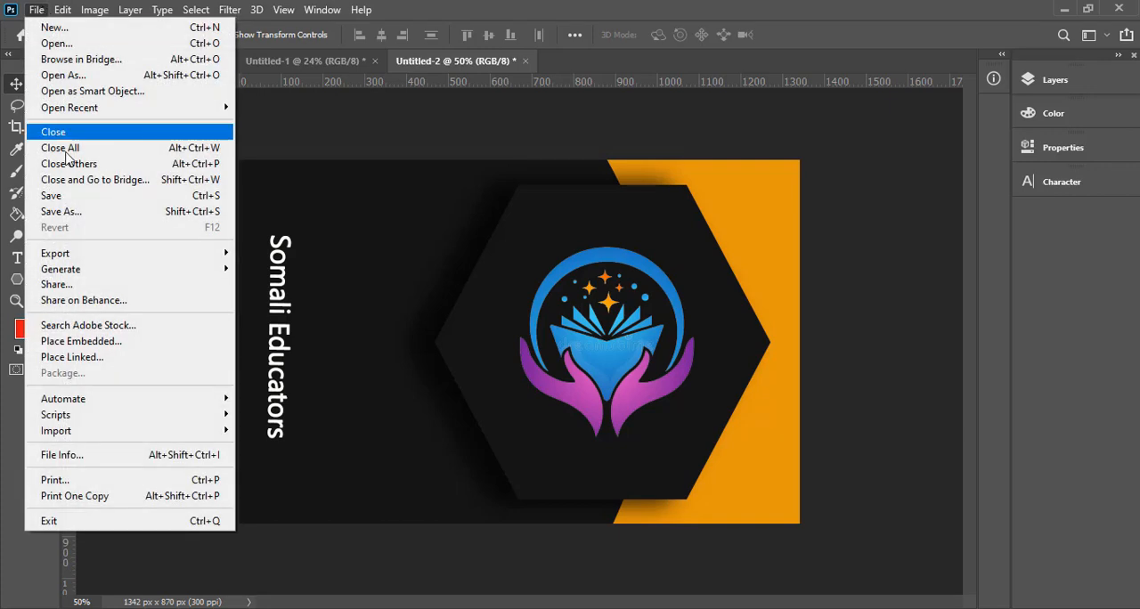
click(107, 211)
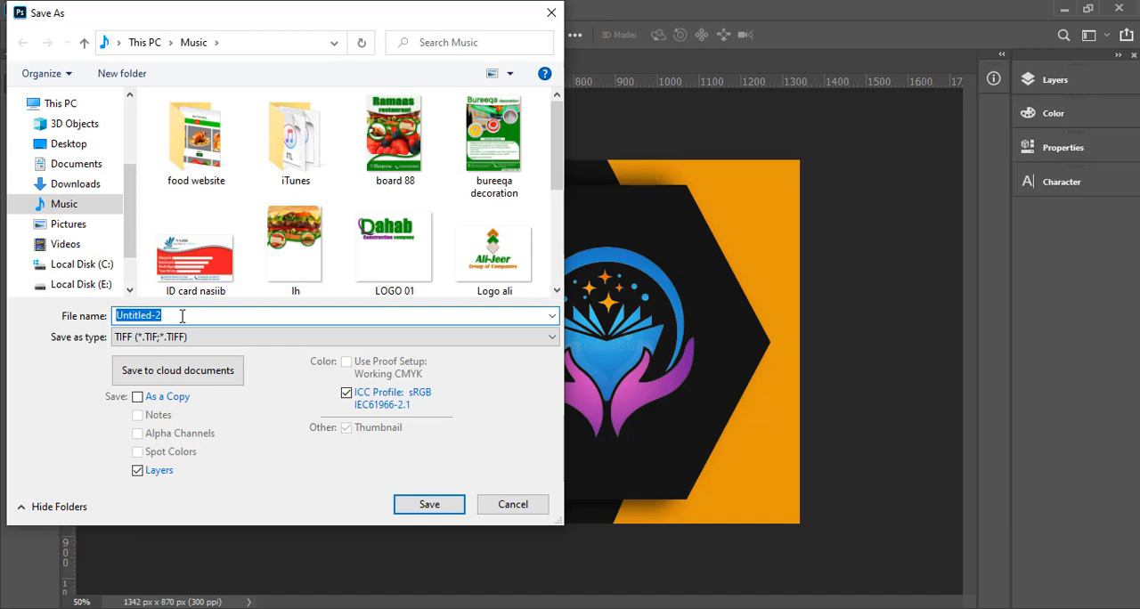
click(204, 338)
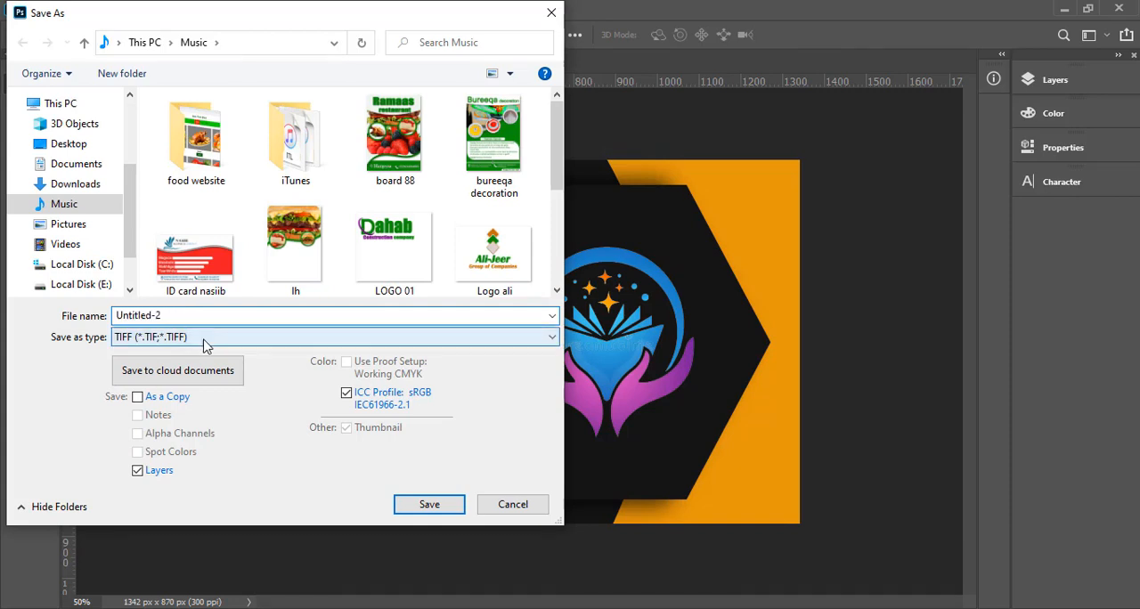
key(j)
click(204, 319)
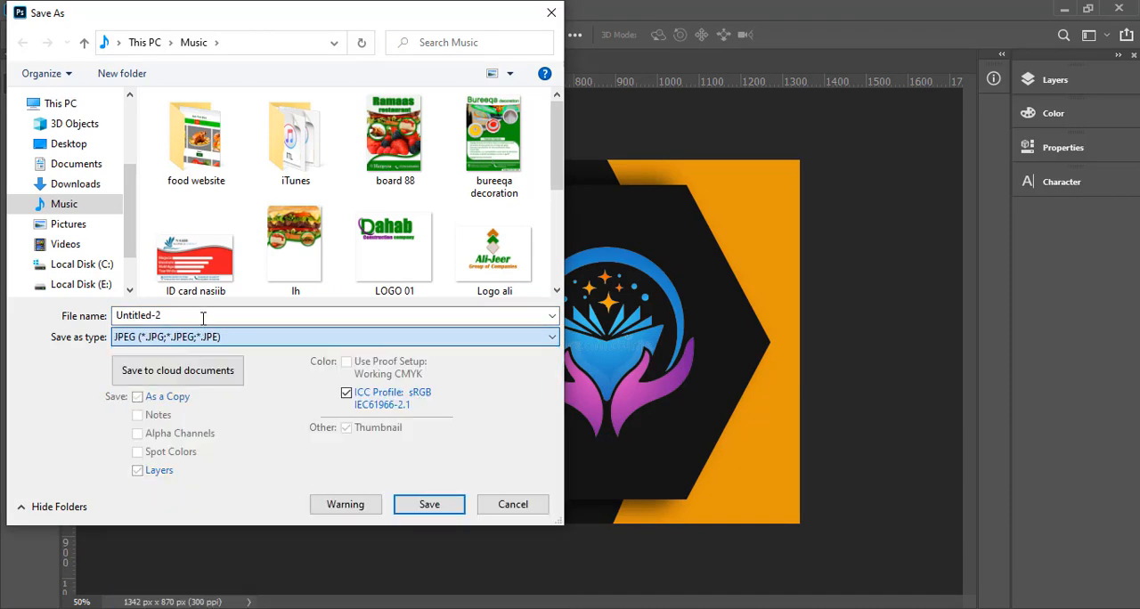
click(188, 319)
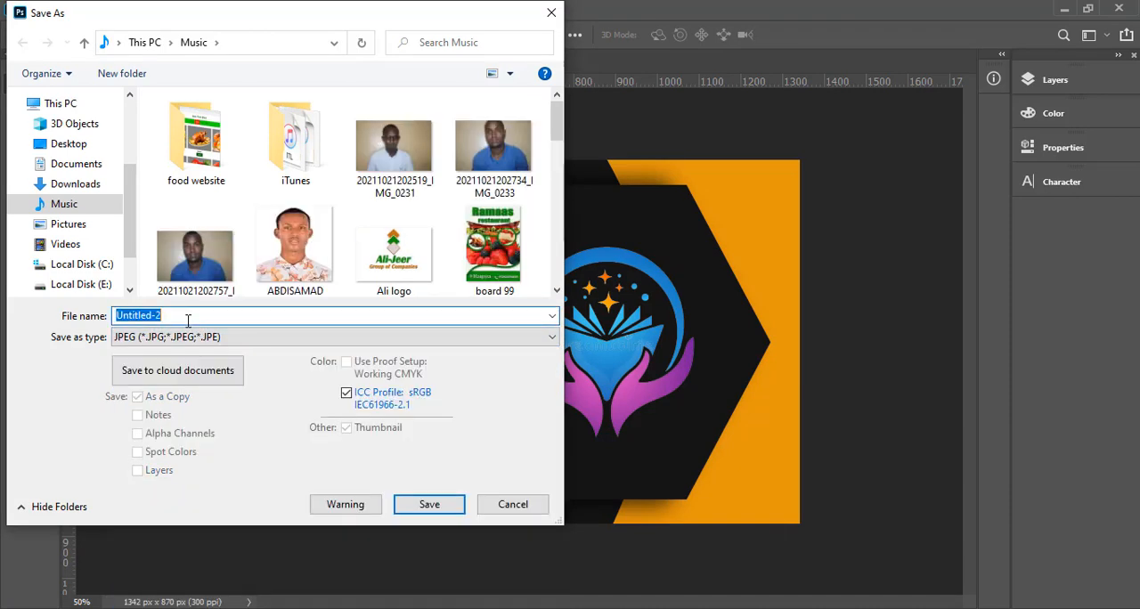
text(Hore card)
click(97, 208)
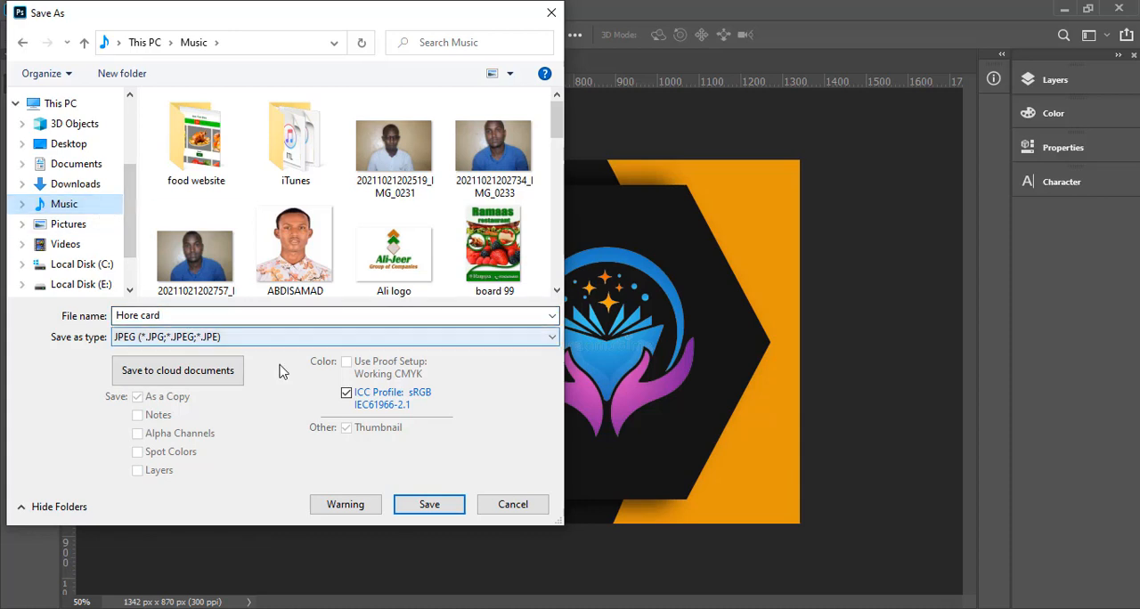
click(430, 504)
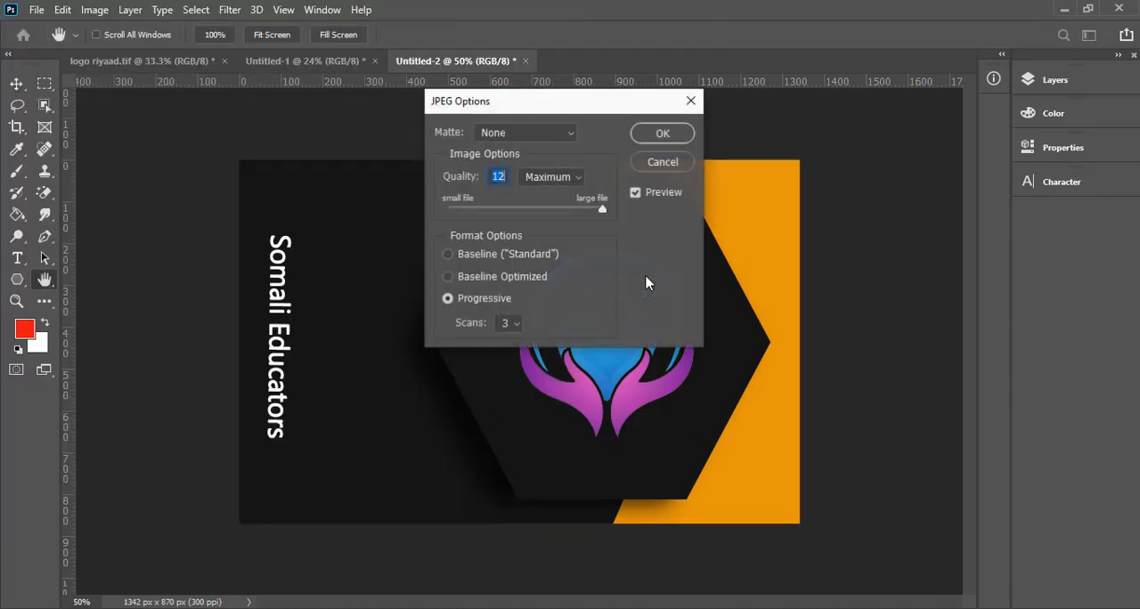
key(Return)
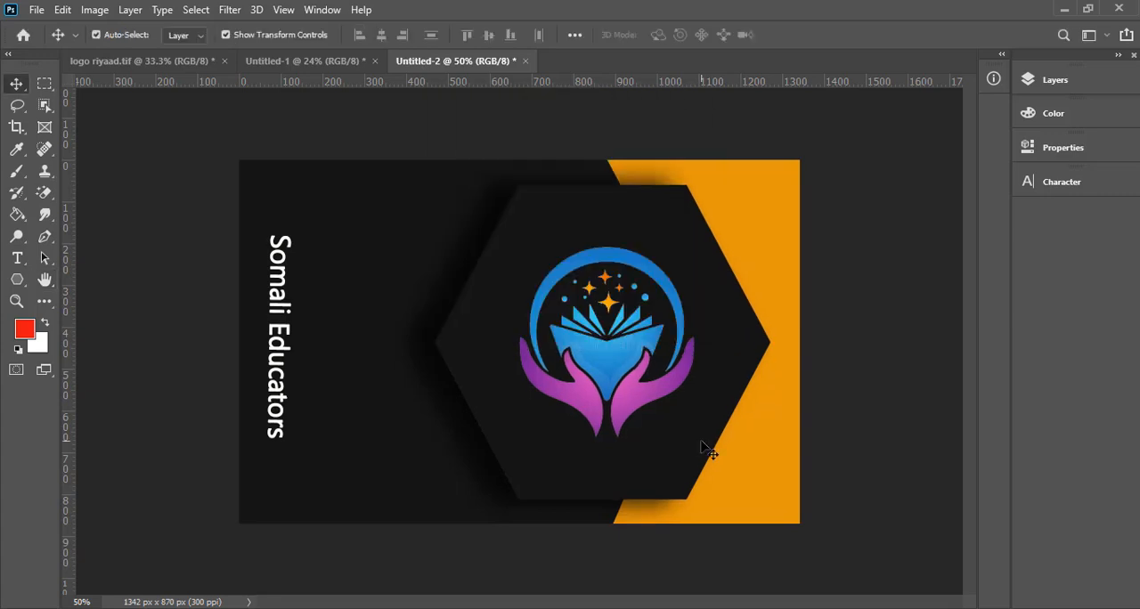